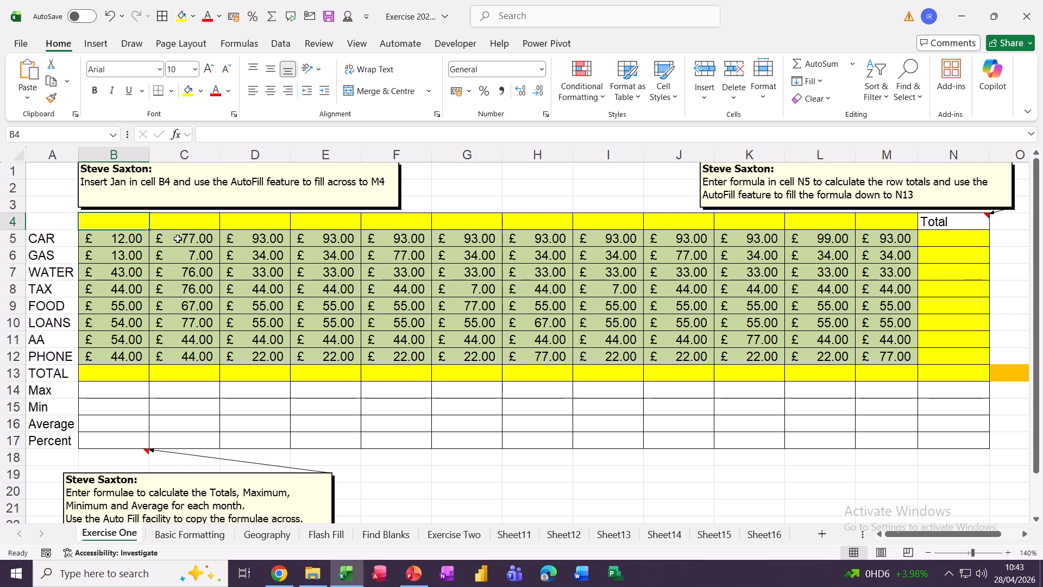
- Enter Jan in cell B4 and AutoFill the month names across to M4
text(Jan)
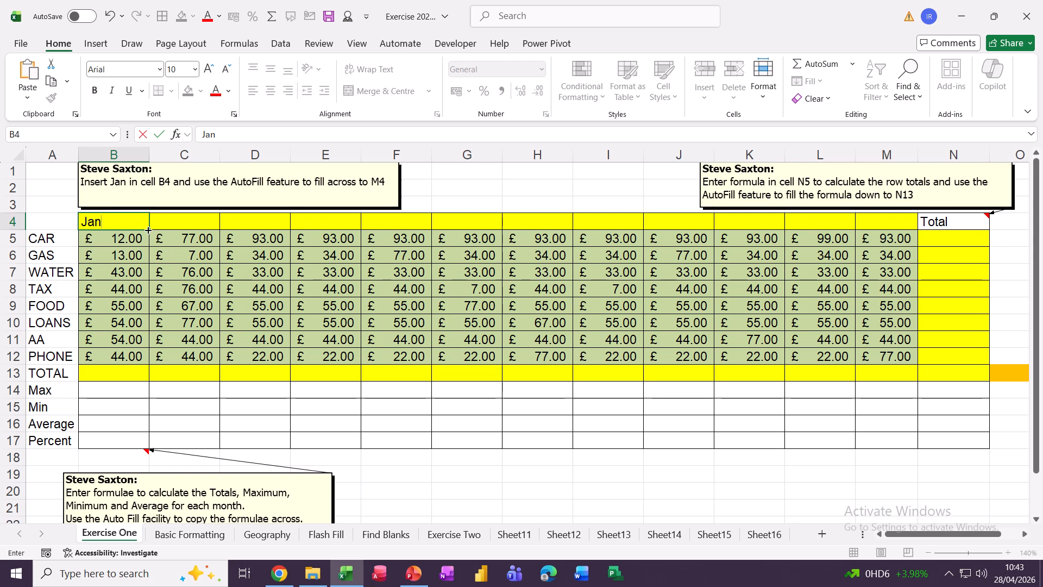
drag(149, 230, 899, 249)
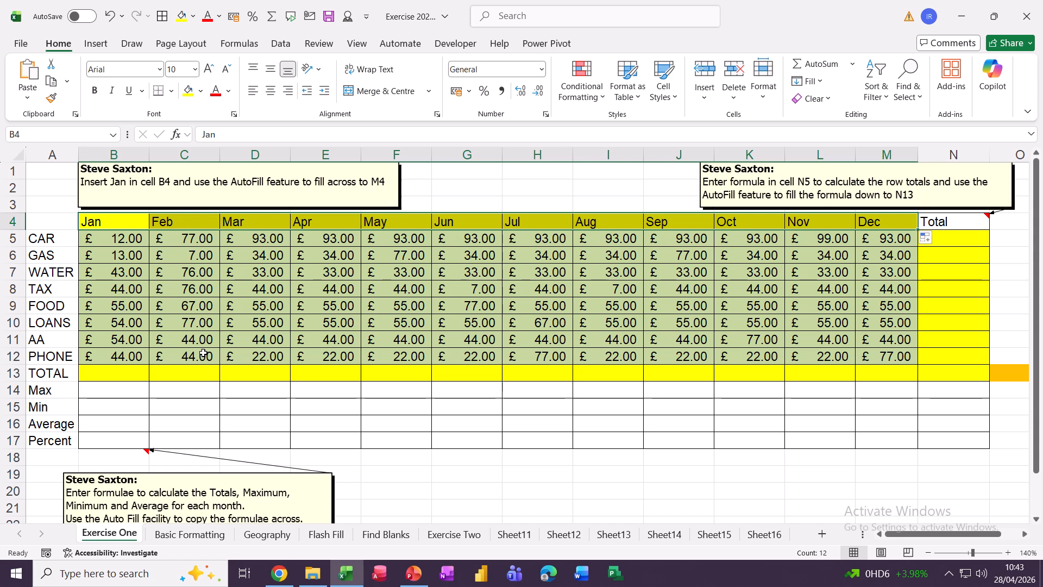
- Total January in B13 with =SUM(B5:B12) and fill the formula across the TOTAL row to N13
click(107, 375)
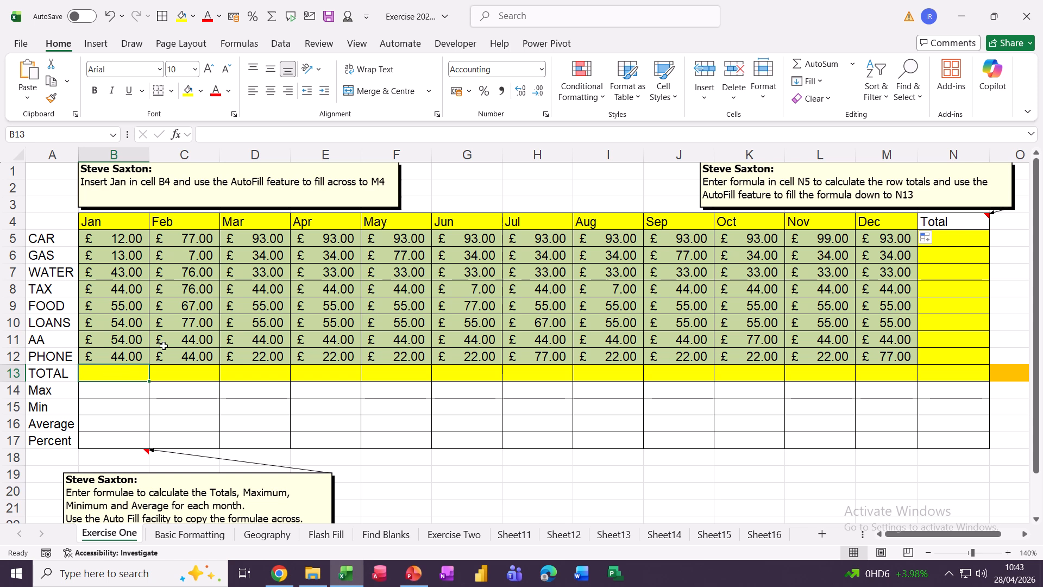
click(809, 65)
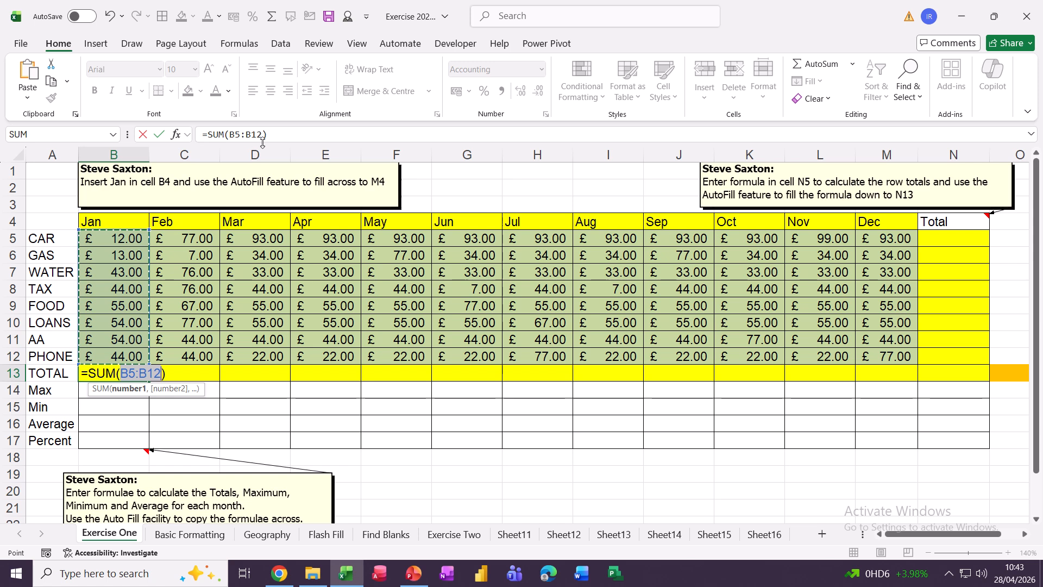
click(158, 136)
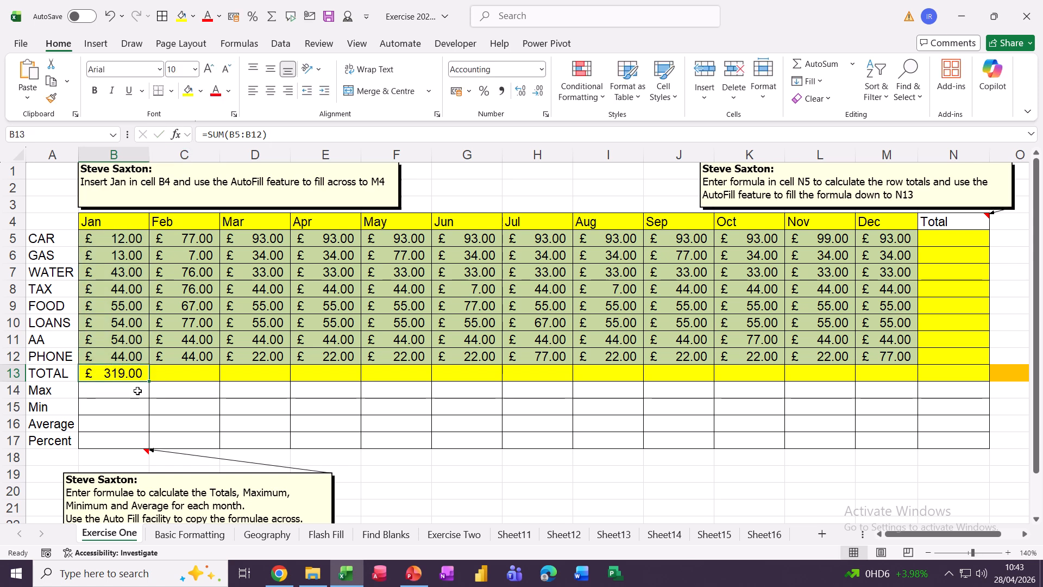
drag(148, 384, 948, 381)
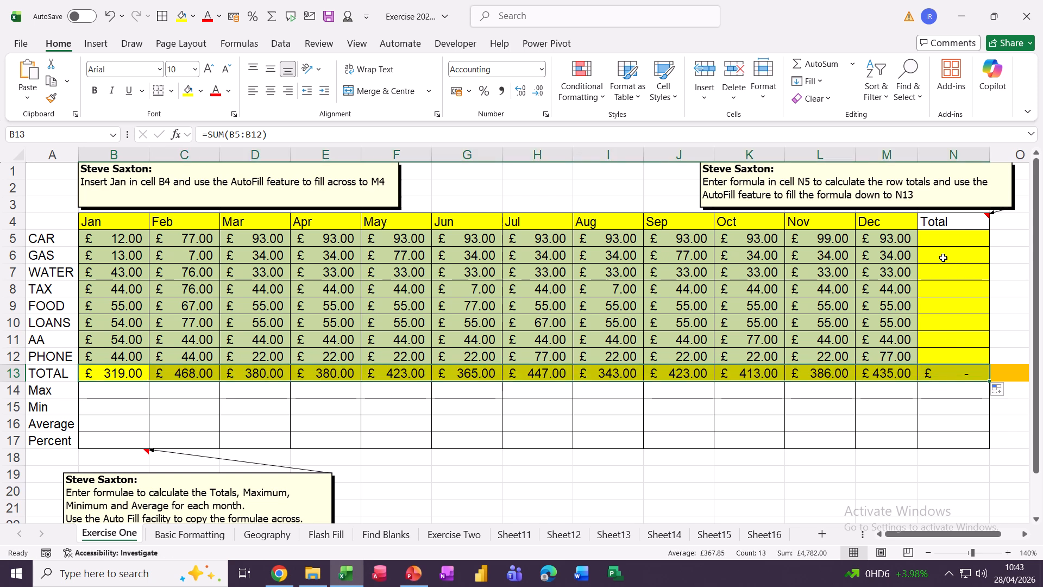
- Calculate the CAR row total in N5 with =SUM(B5:M5) and fill the formula down to N12
click(944, 239)
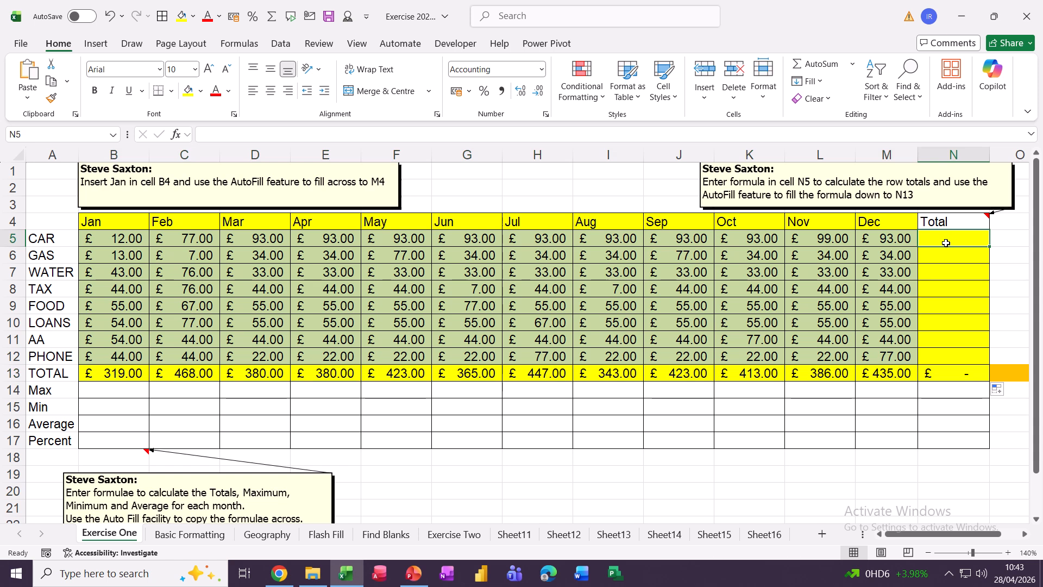
click(815, 63)
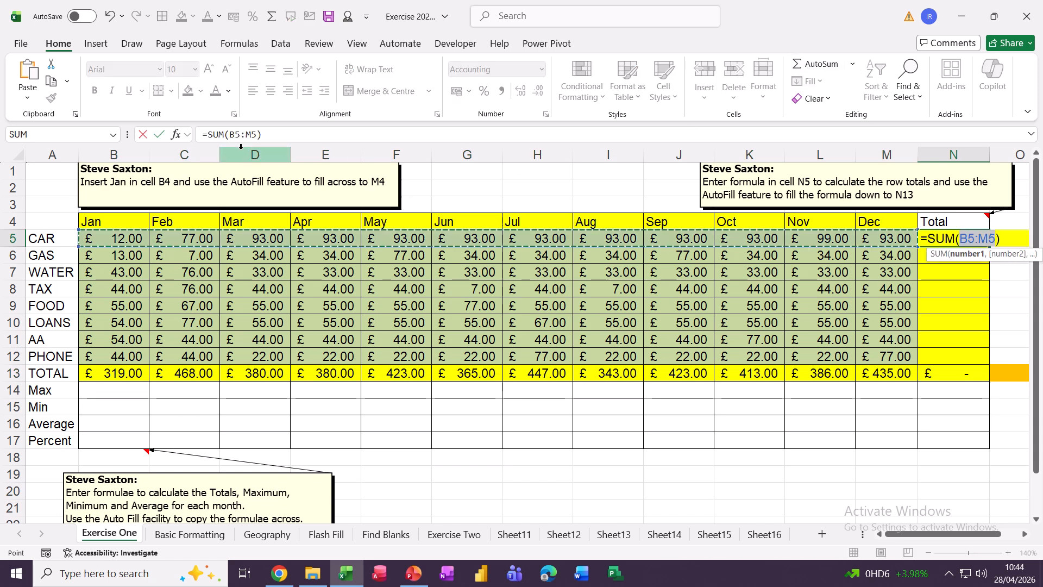
click(158, 136)
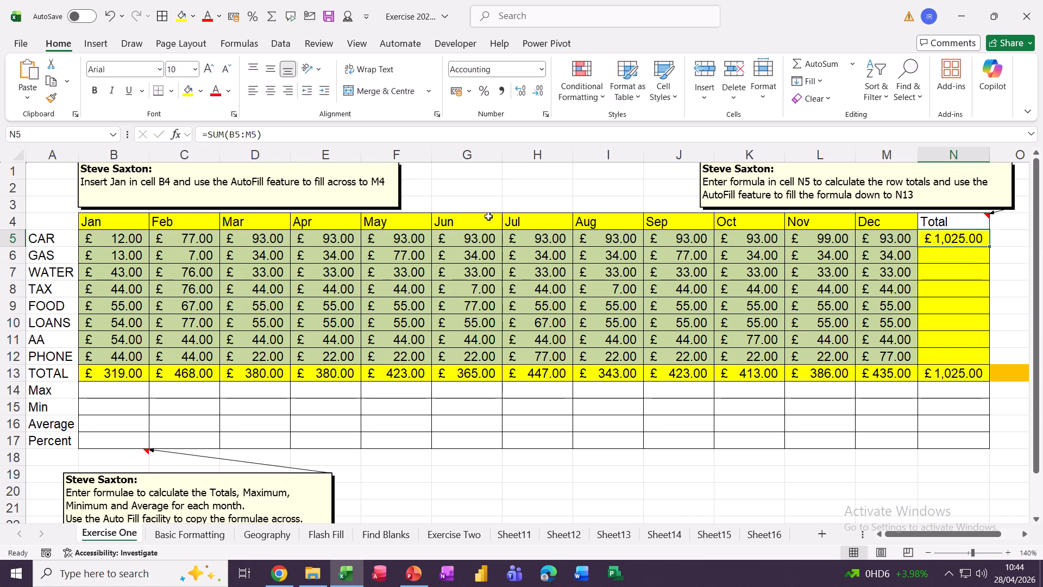
double_click(990, 247)
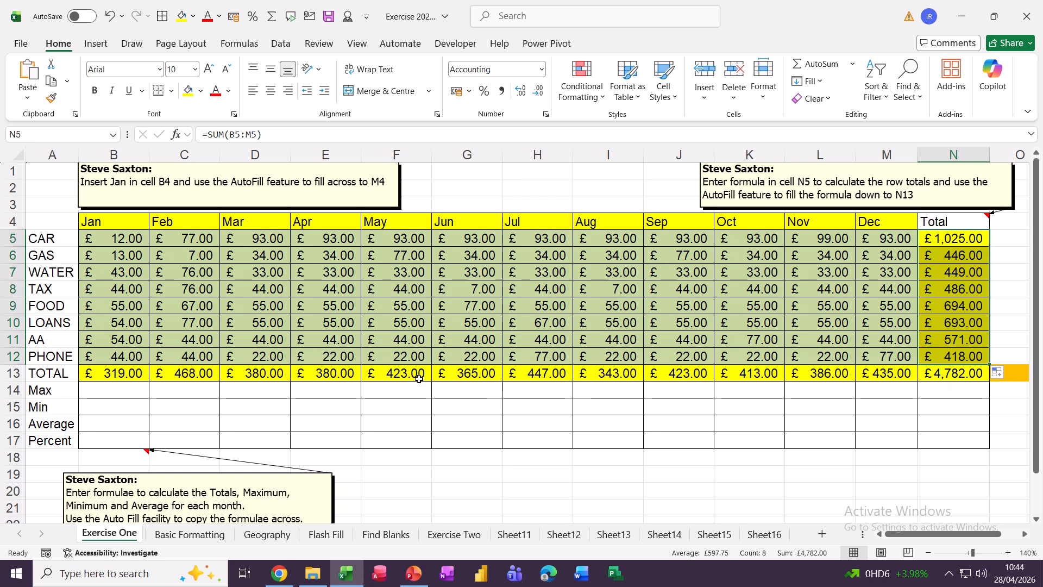
- Calculate January's maximum in B14 with =MAX(B5:B12), leaving the TOTAL row out of the range
click(103, 393)
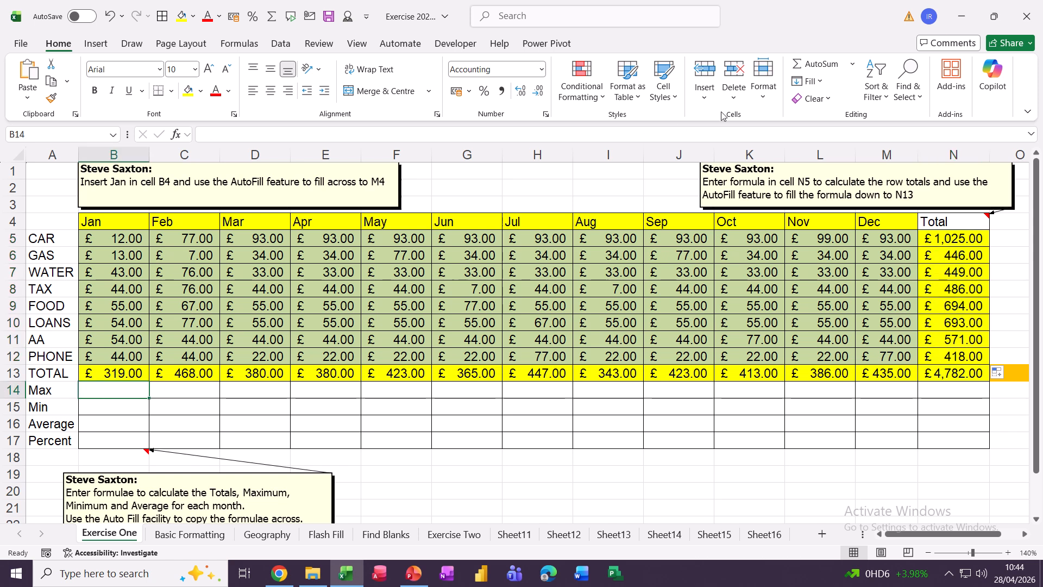
click(857, 67)
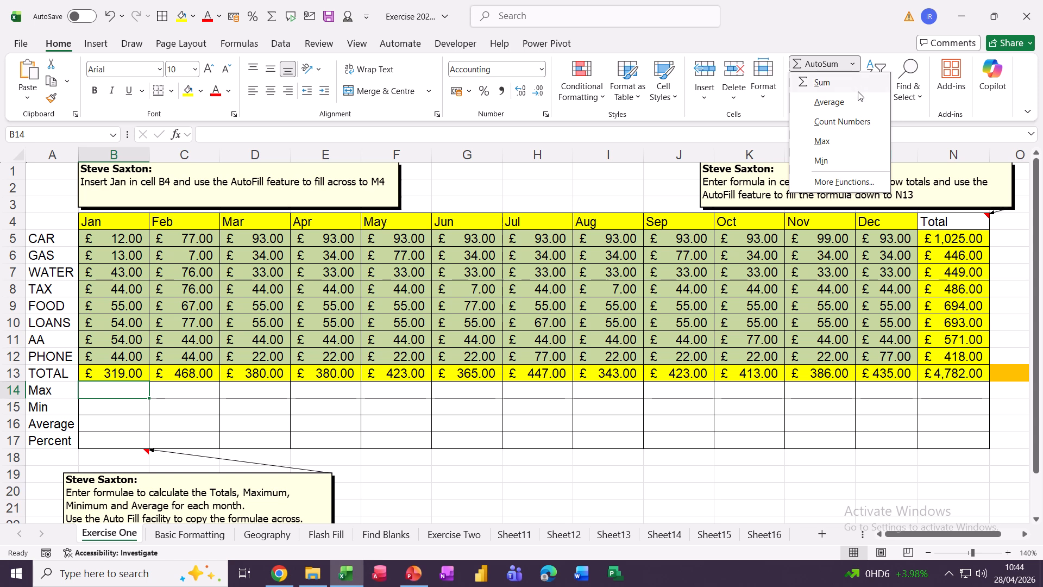
click(817, 142)
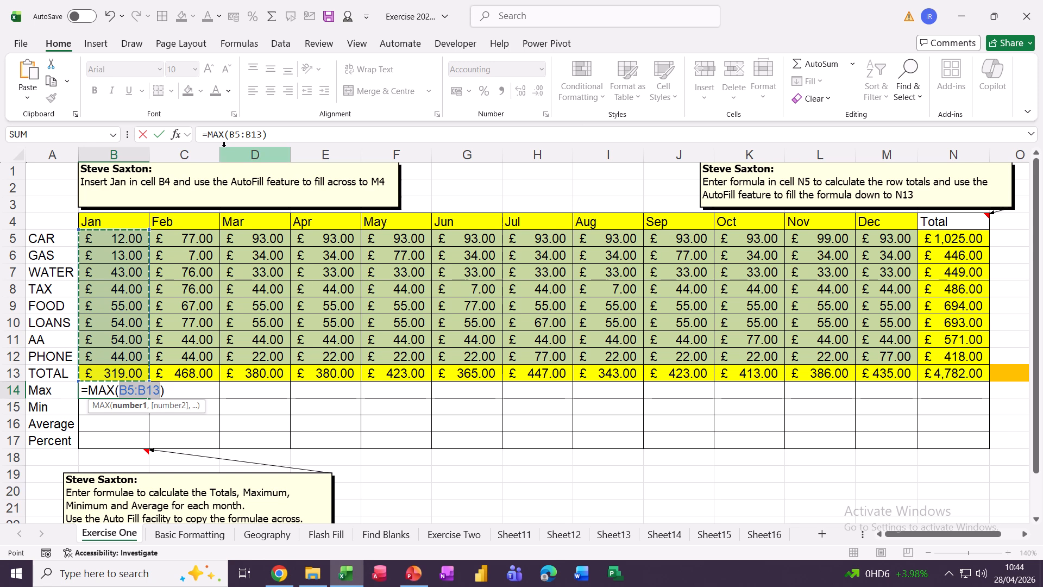
click(261, 133)
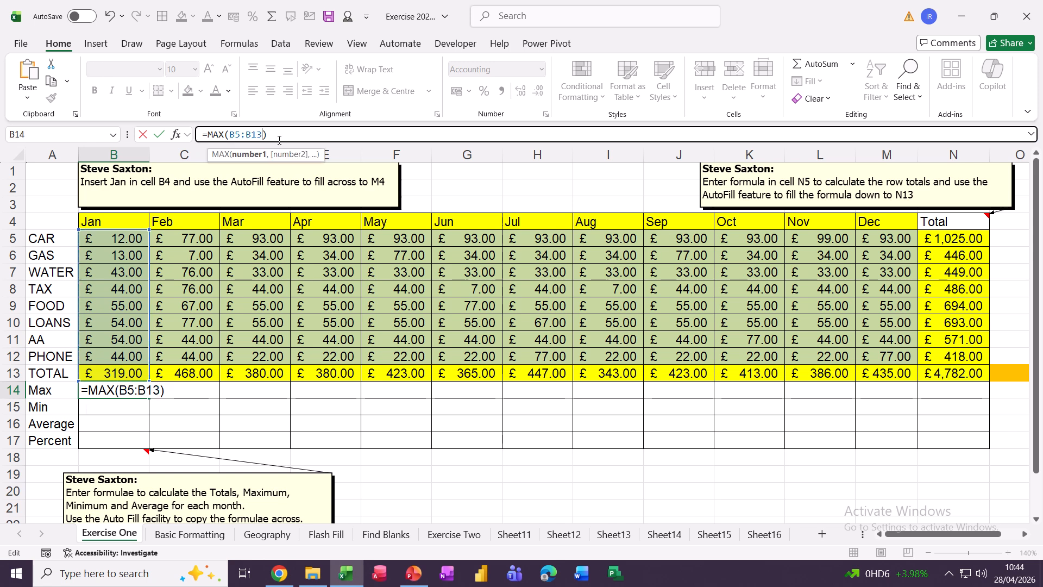
key(BackSpace)
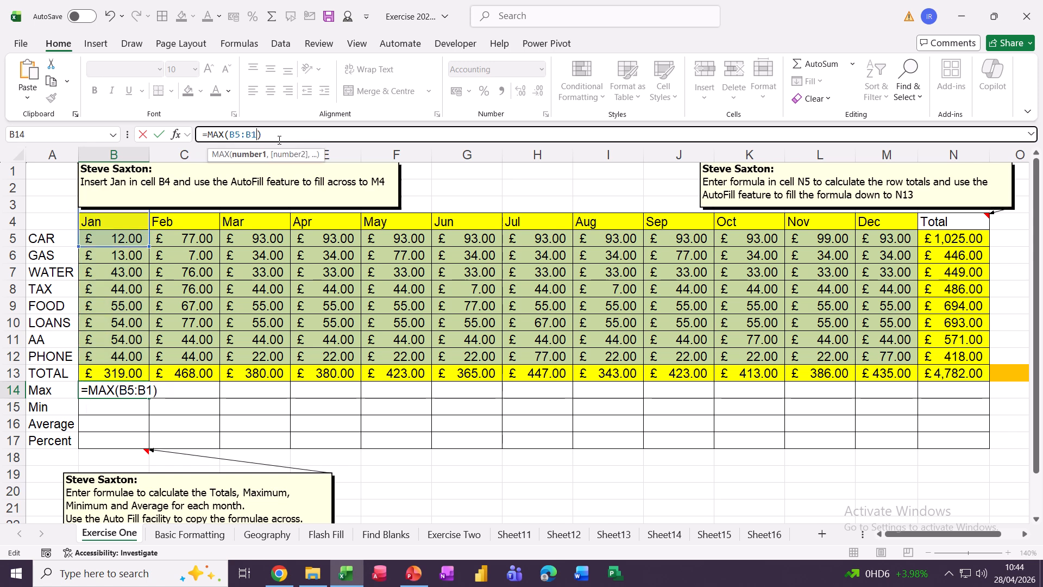
text(2)
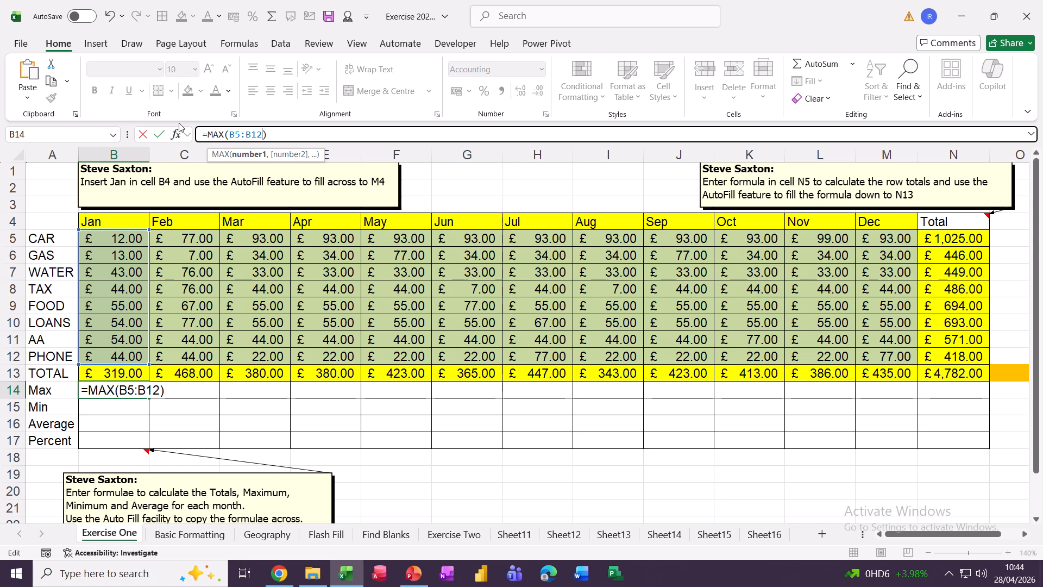
click(160, 135)
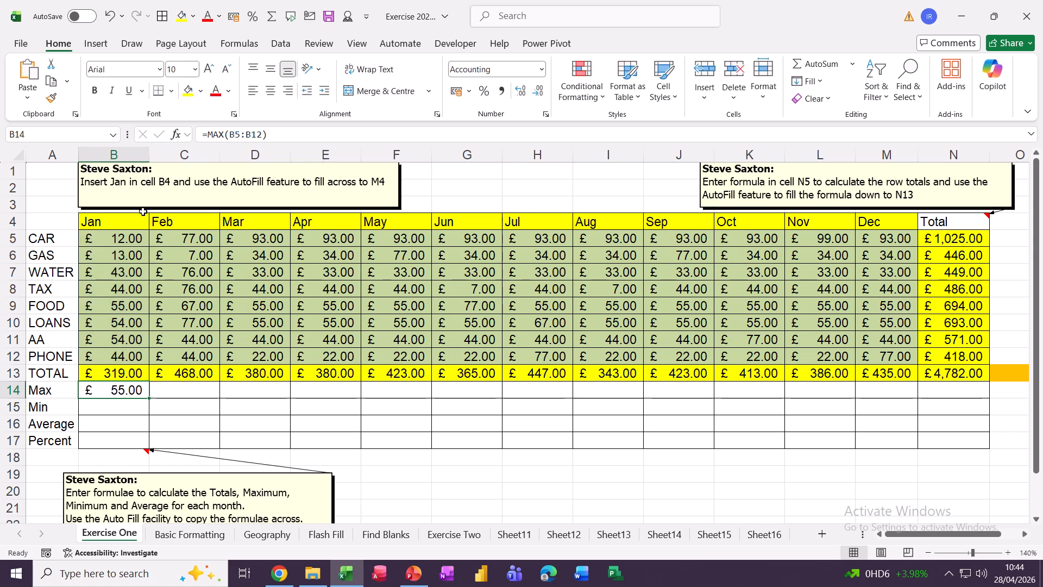
- Calculate January's minimum in B15 with =MIN(B5:B12), covering only the expense rows
click(117, 408)
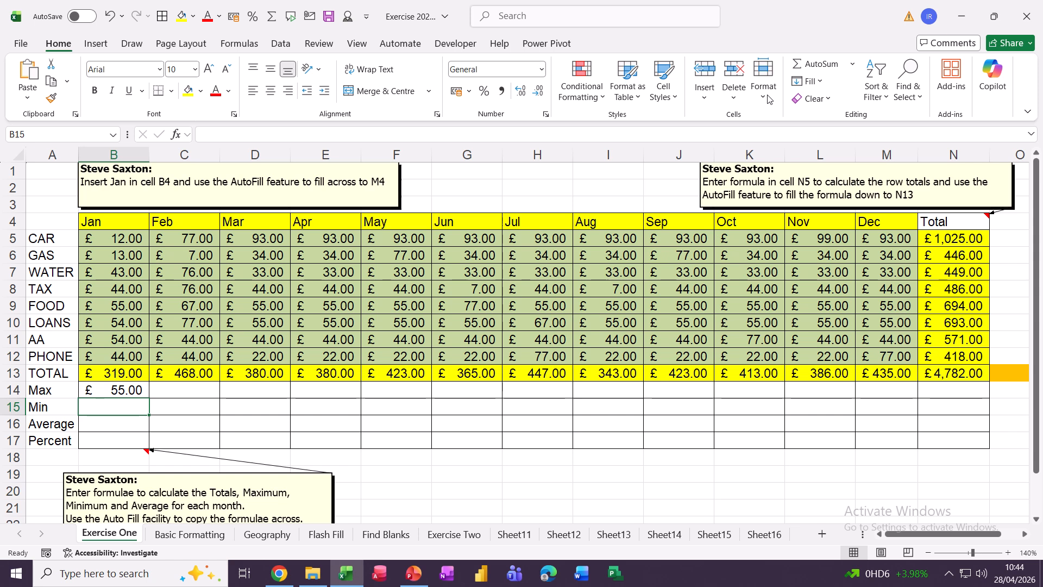
click(854, 65)
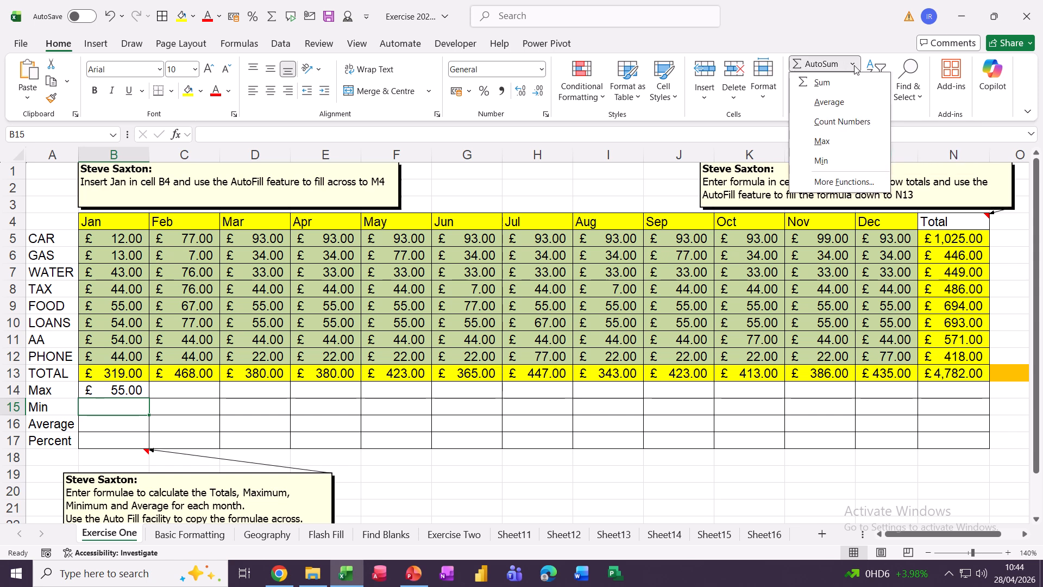
click(822, 161)
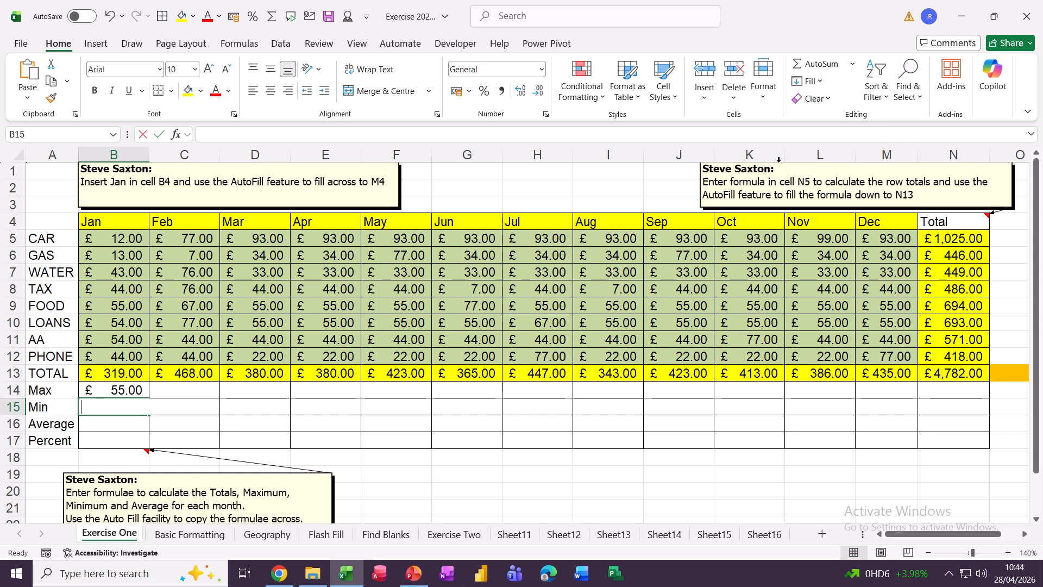
click(263, 136)
key(BackSpace)
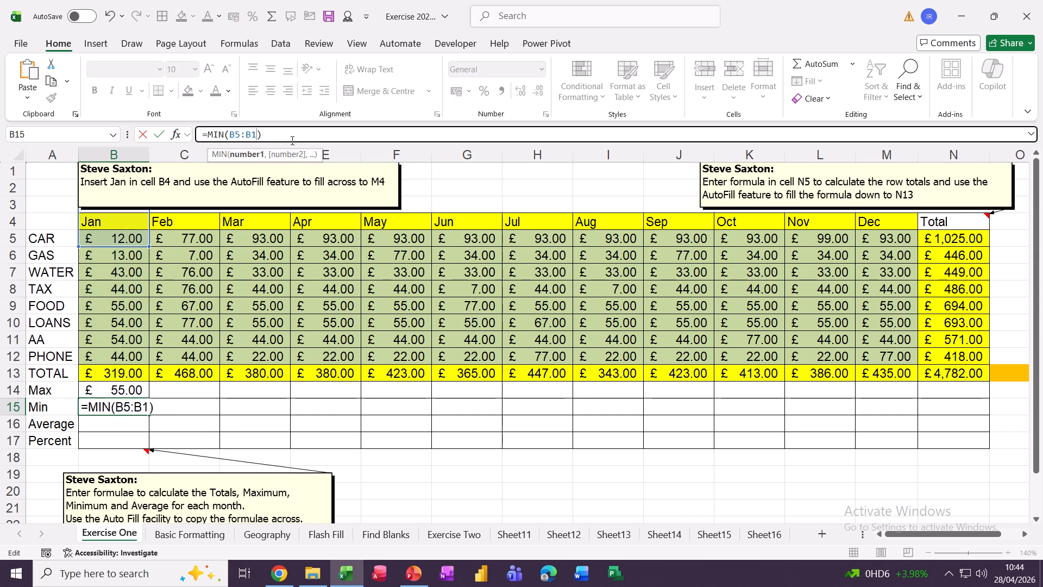
text(2)
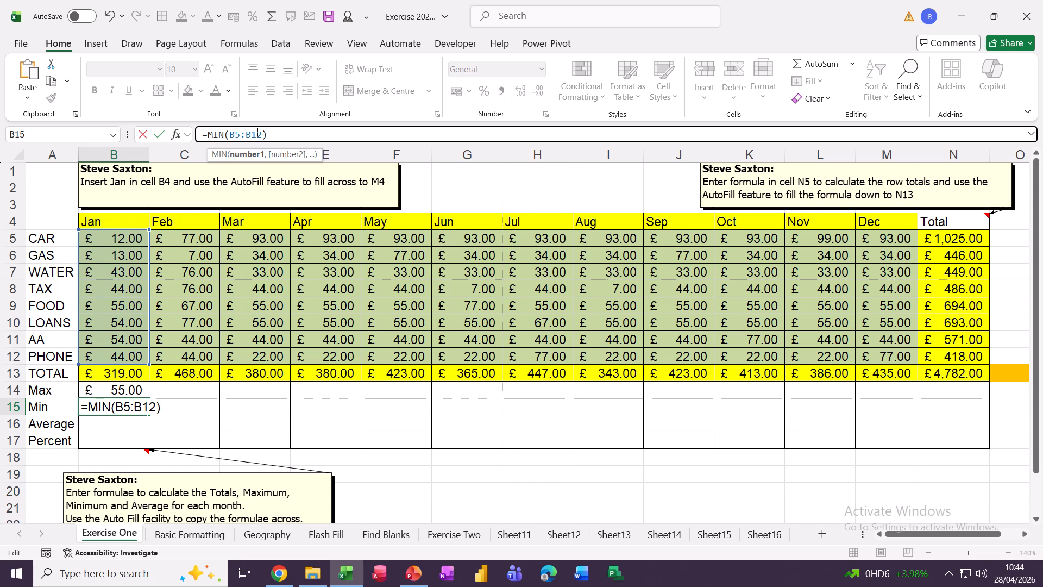
click(159, 134)
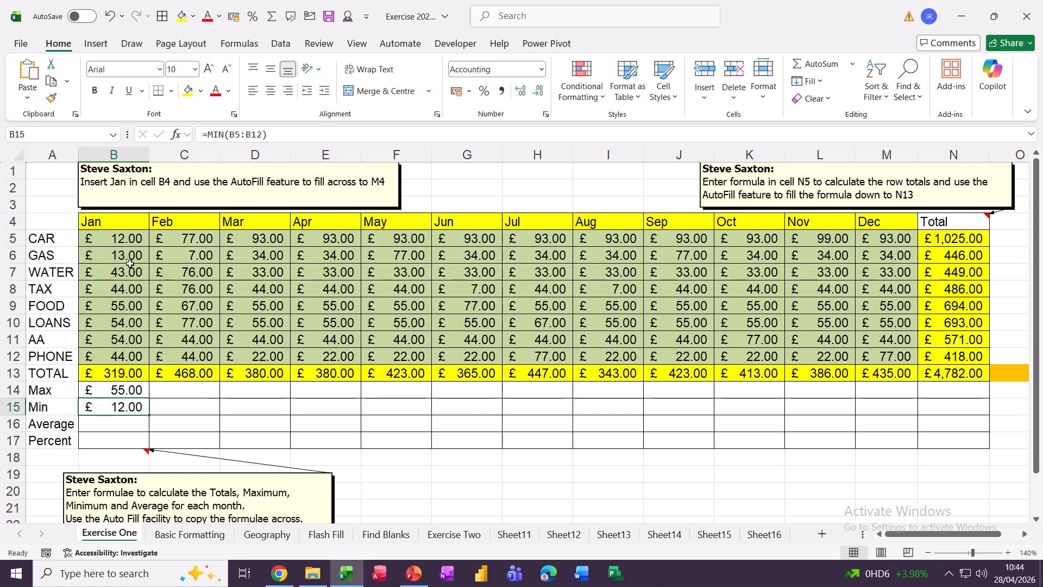
- Calculate January's average in B16 with =AVERAGE(B5:B12), and fill the Max, Min and Average formulas in B14:B16 across to column N
click(106, 426)
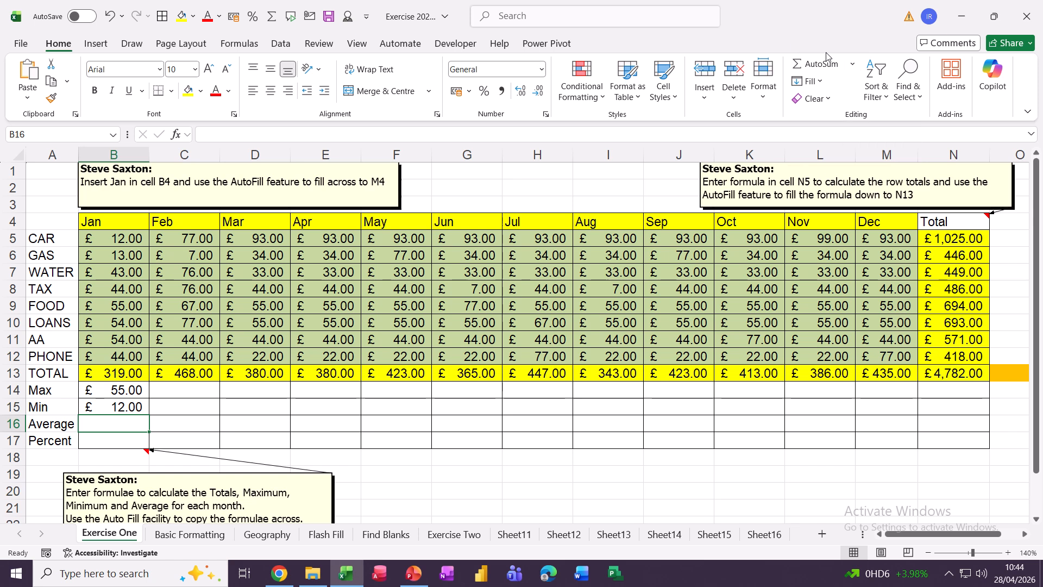
click(853, 64)
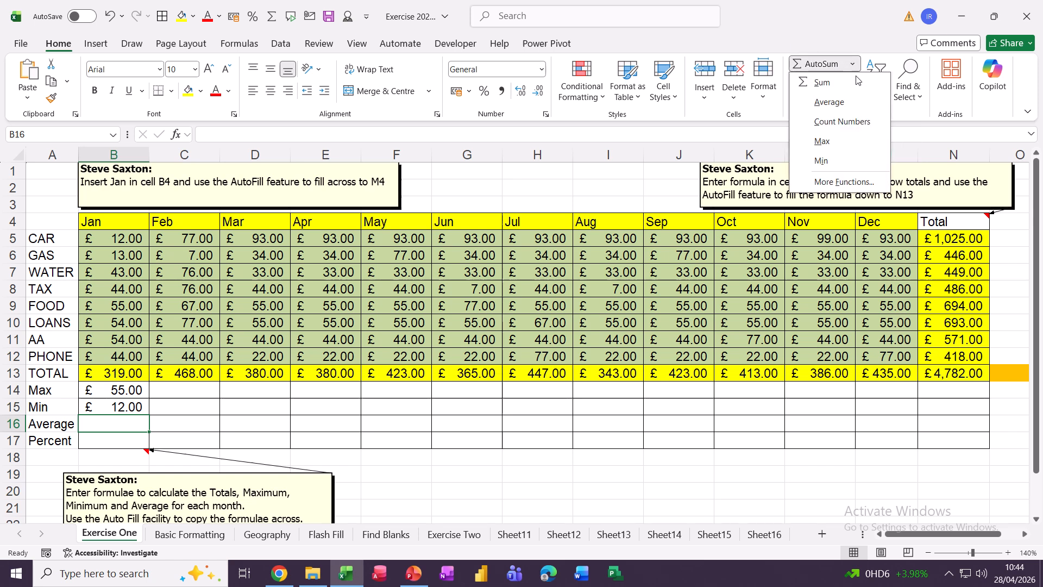
click(828, 102)
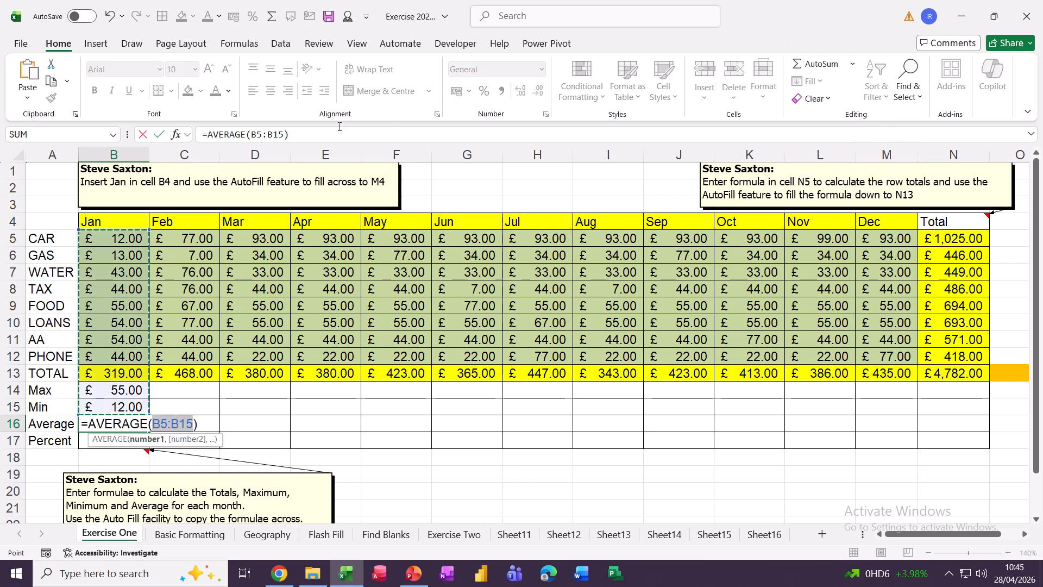
click(277, 133)
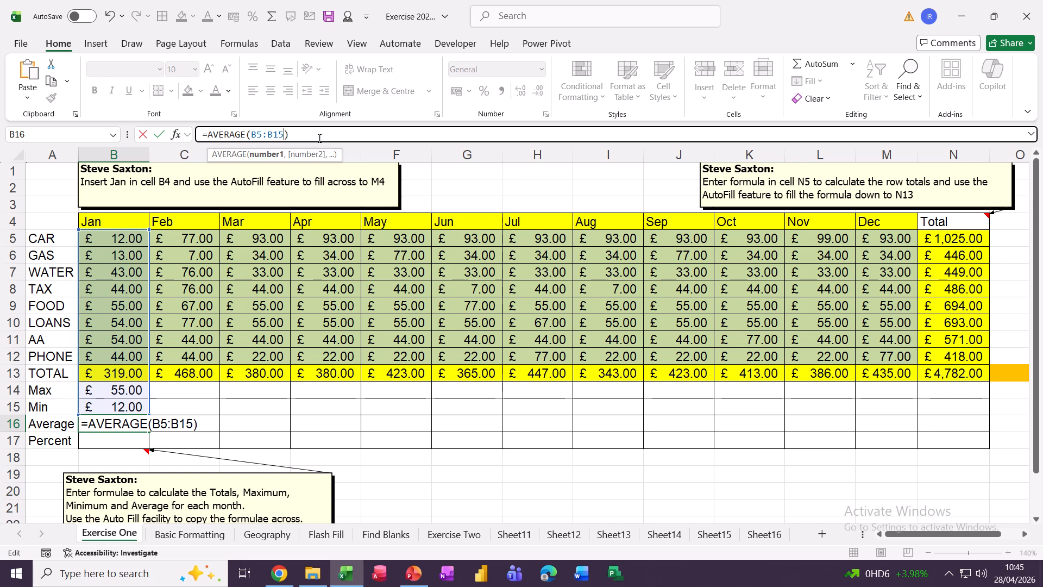
key(Delete)
text(2)
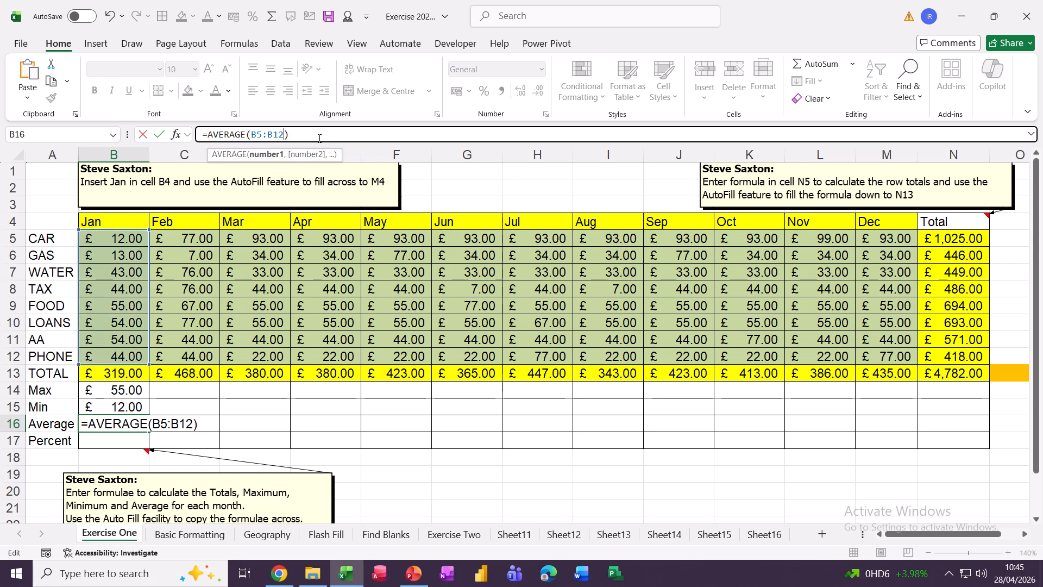
click(159, 134)
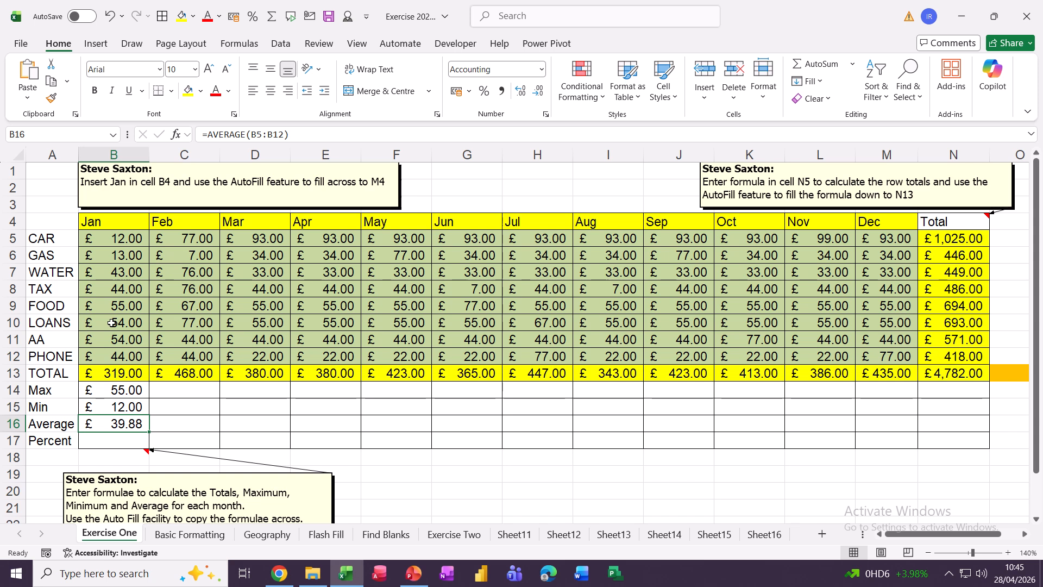
drag(107, 392, 961, 429)
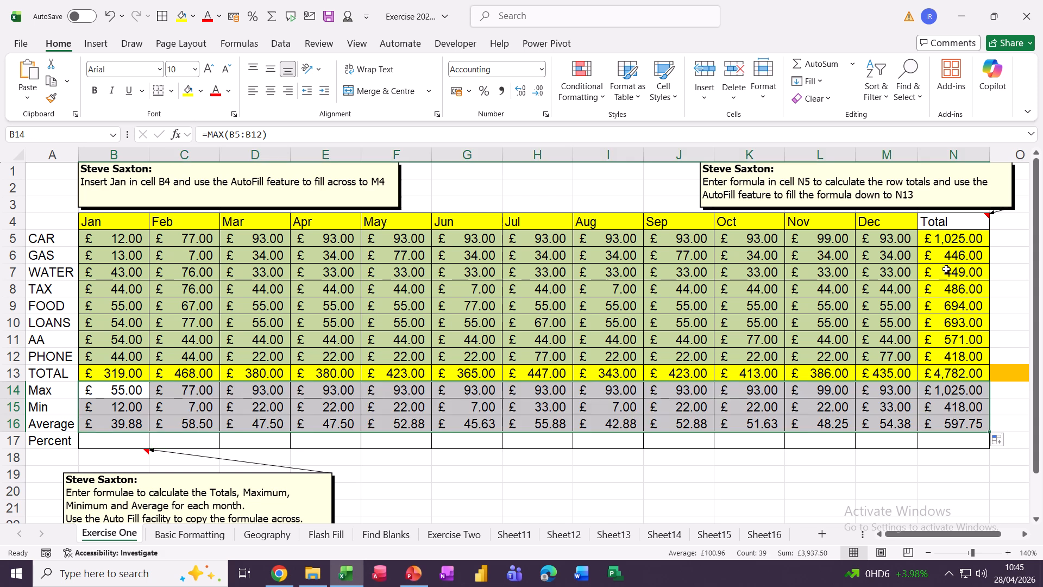
- Calculate January's share of the grand total in B17 with =B13/N13 and format the cell as Percentage
click(102, 437)
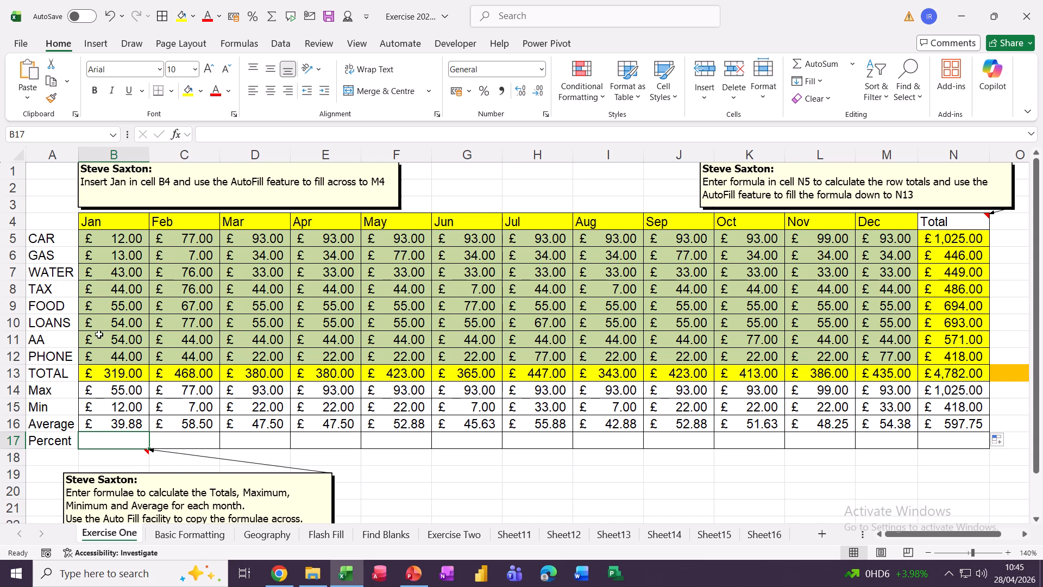
click(124, 383)
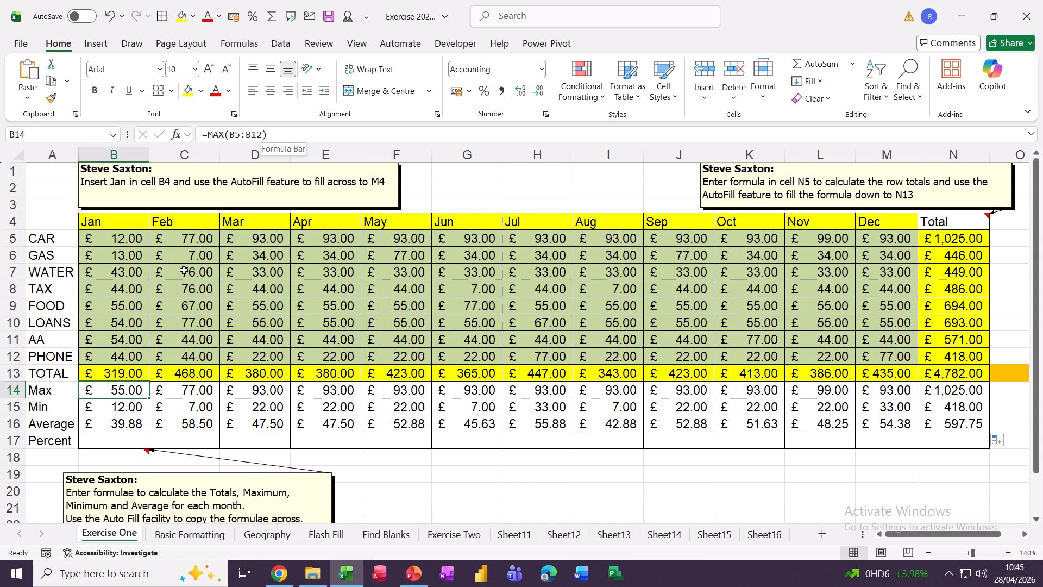
click(99, 441)
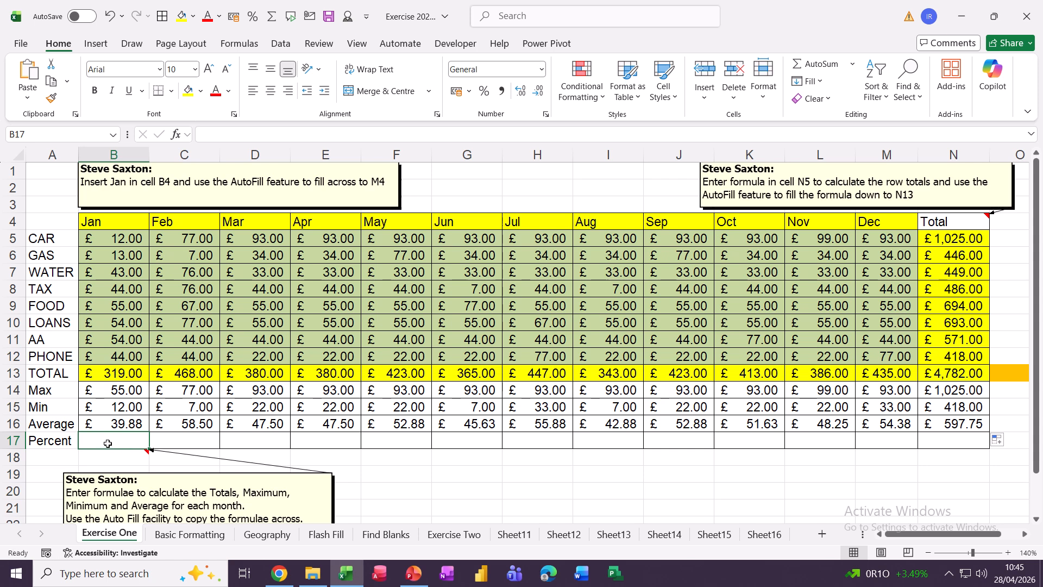
text(=)
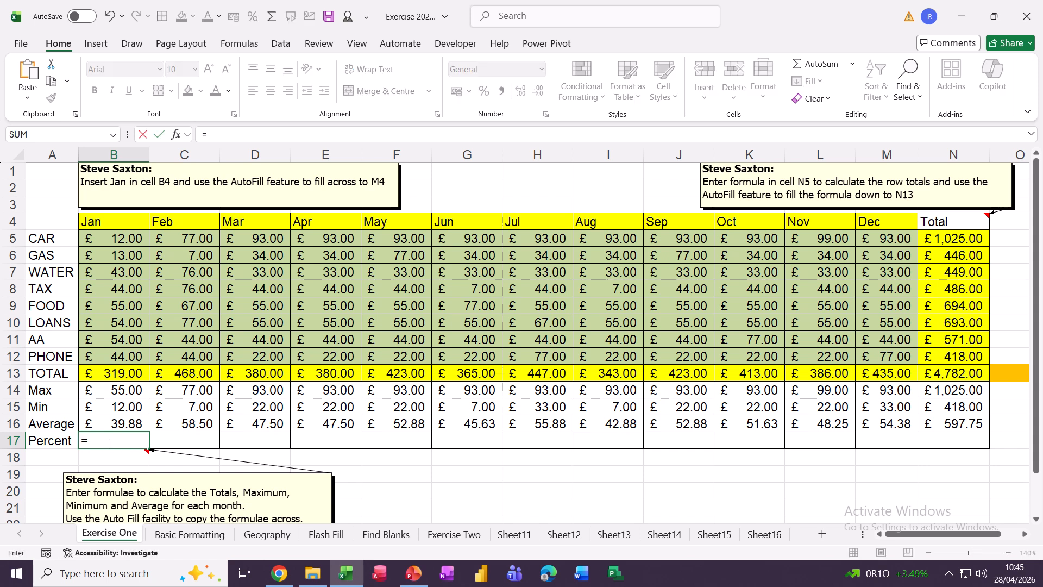
click(122, 375)
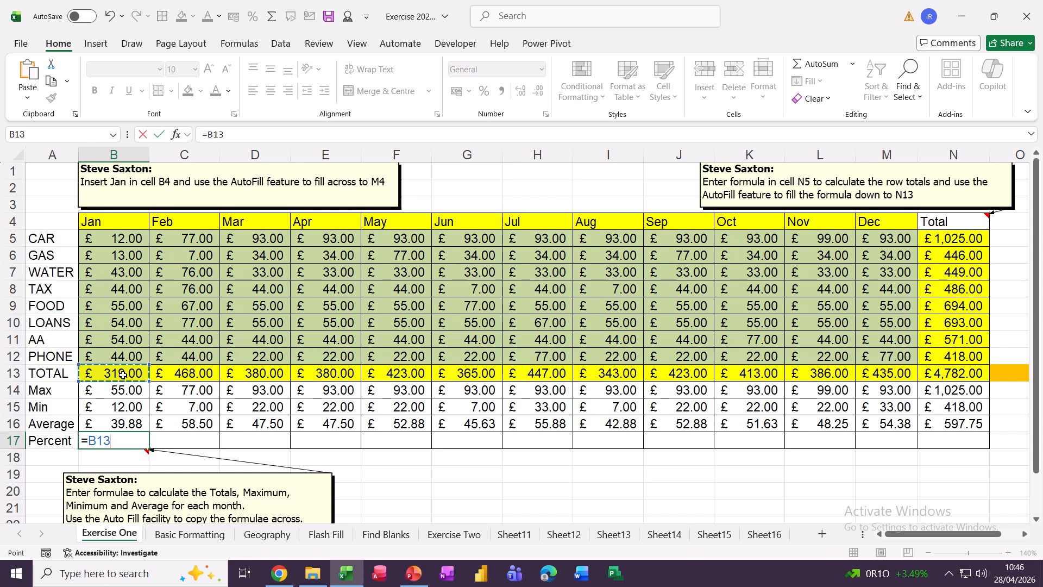
text(/)
click(929, 373)
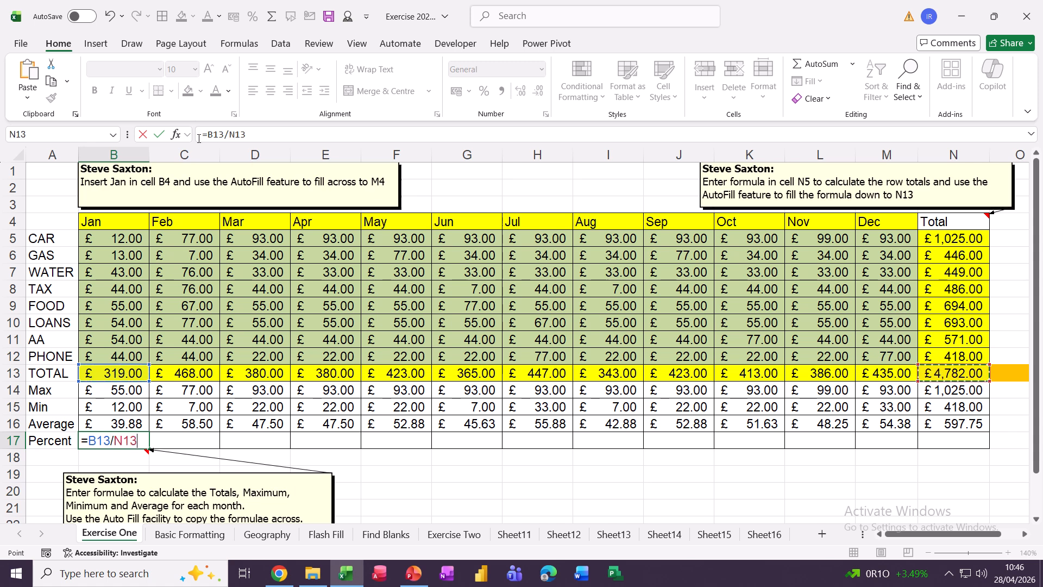
click(160, 134)
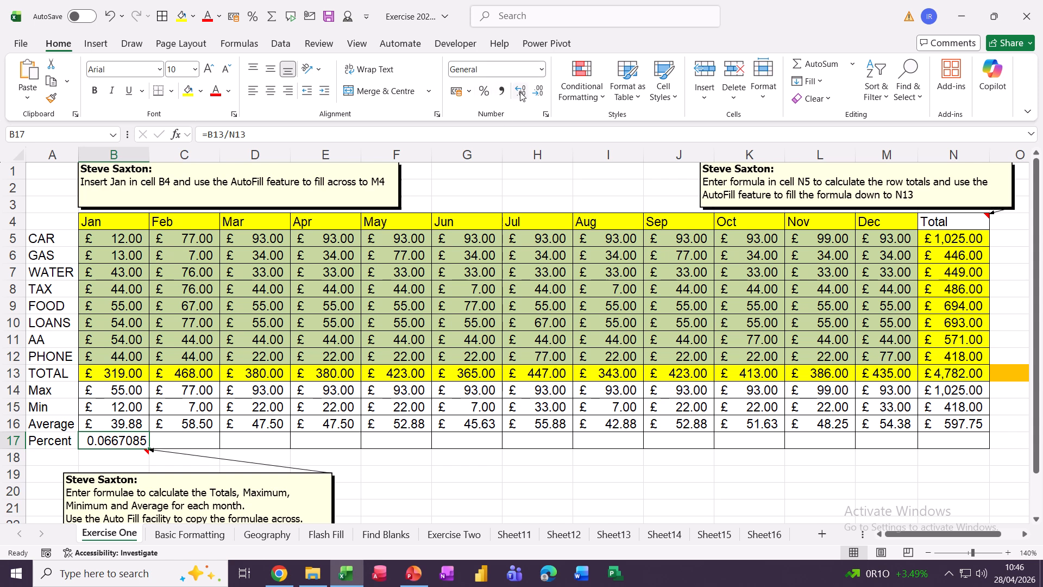
click(542, 70)
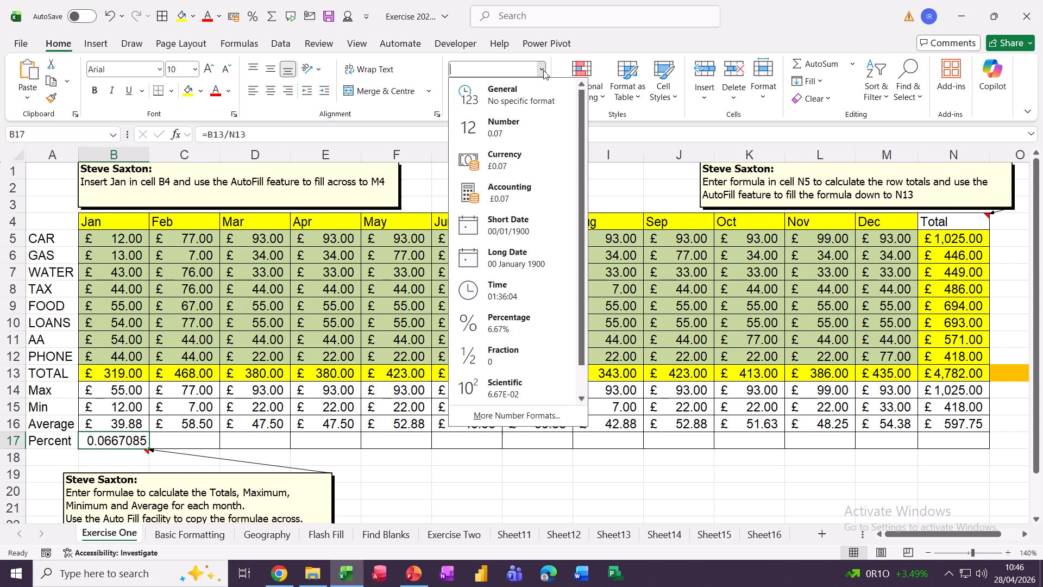
click(505, 324)
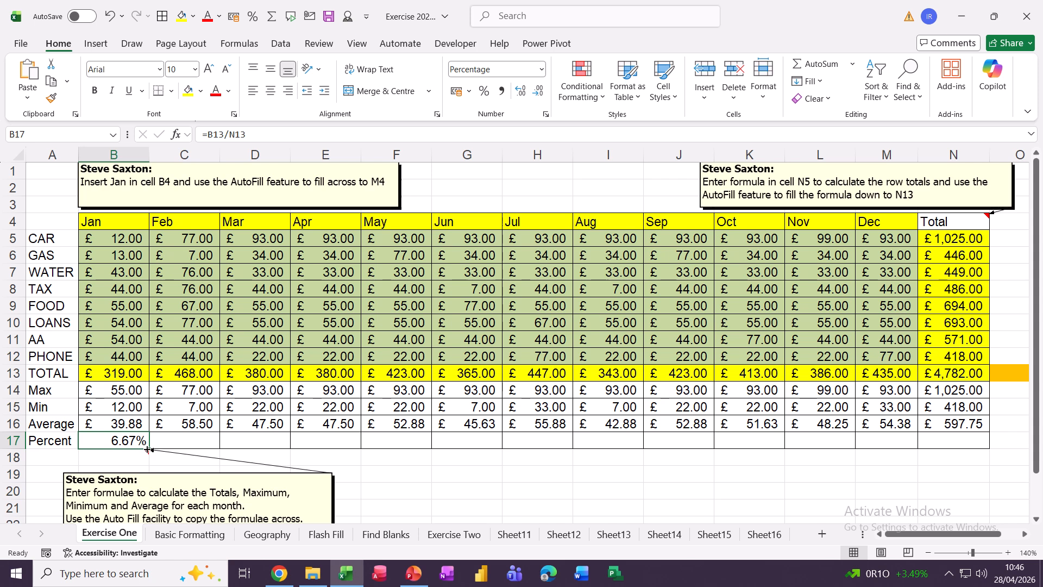
- Try filling the Percent formula from B17 across to D17, and check which cells the copied formulas refer to
drag(146, 449, 258, 443)
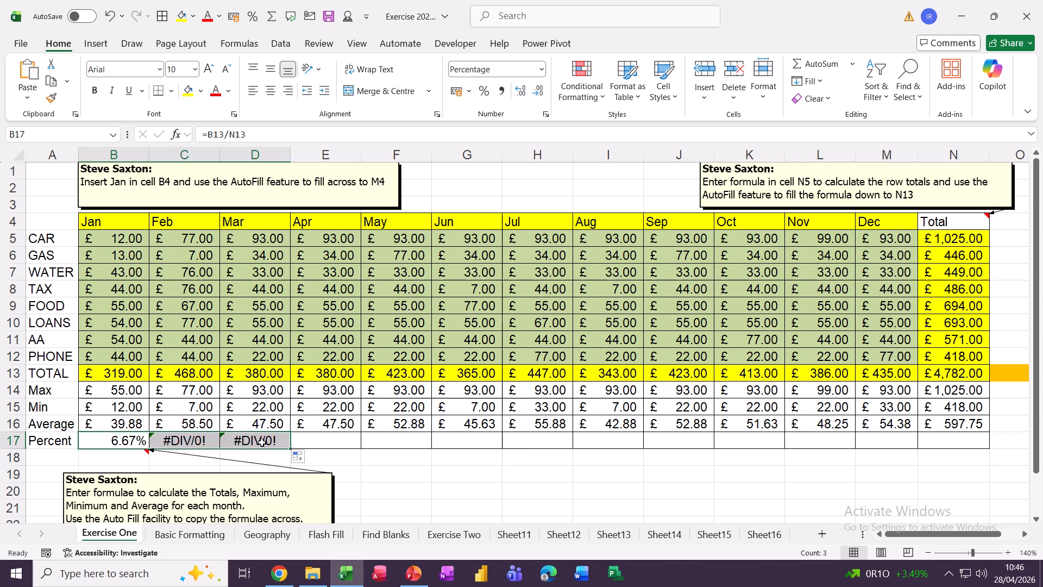
click(181, 441)
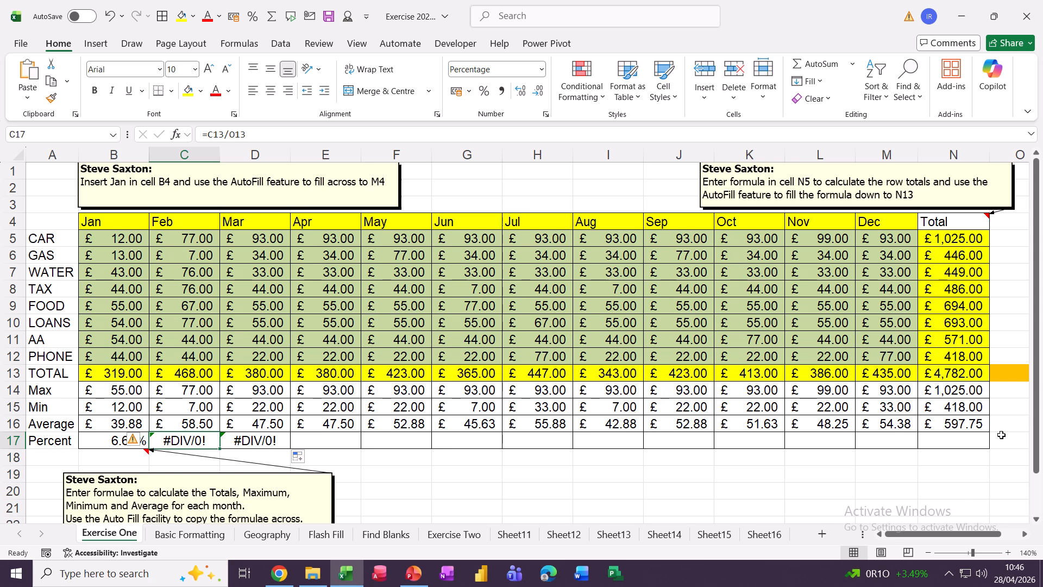
click(1003, 371)
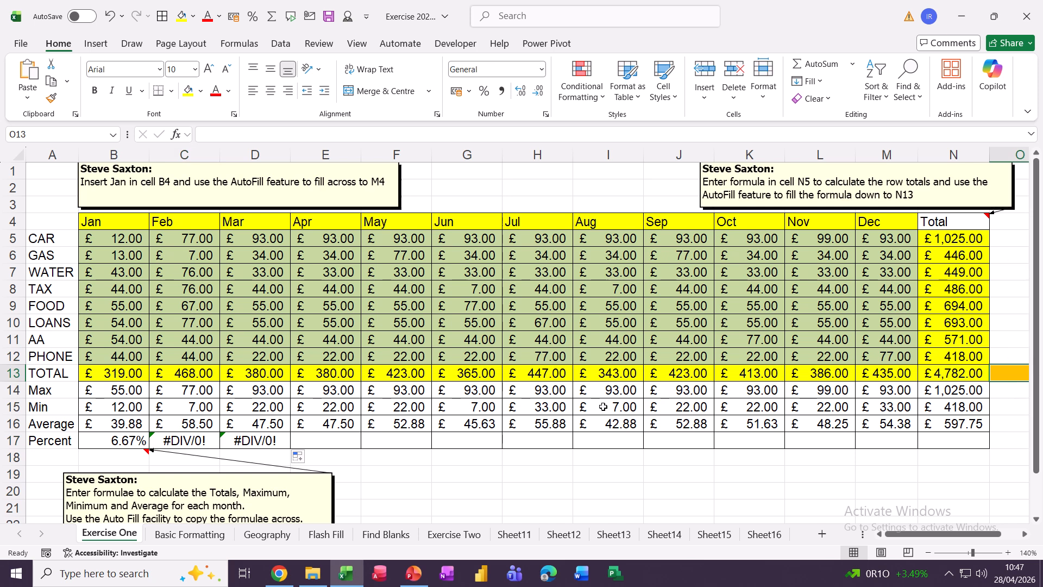
scroll(603, 406, down, 2)
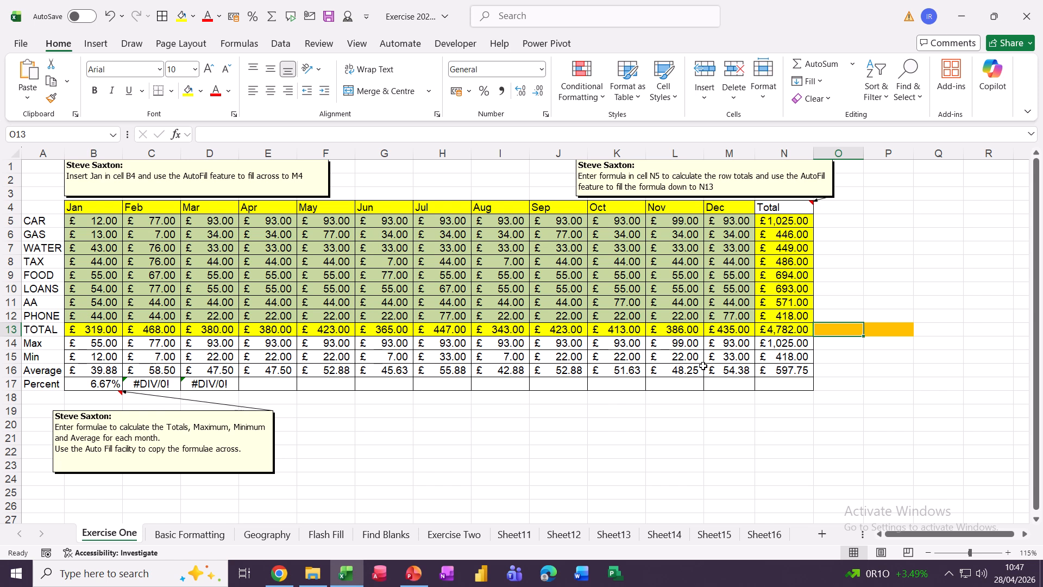
click(206, 384)
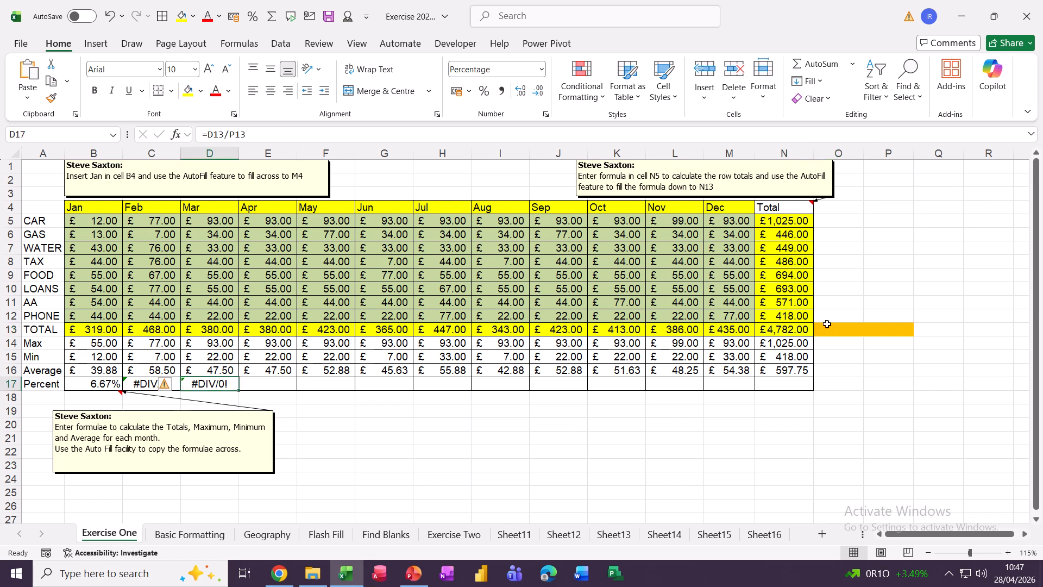
click(879, 328)
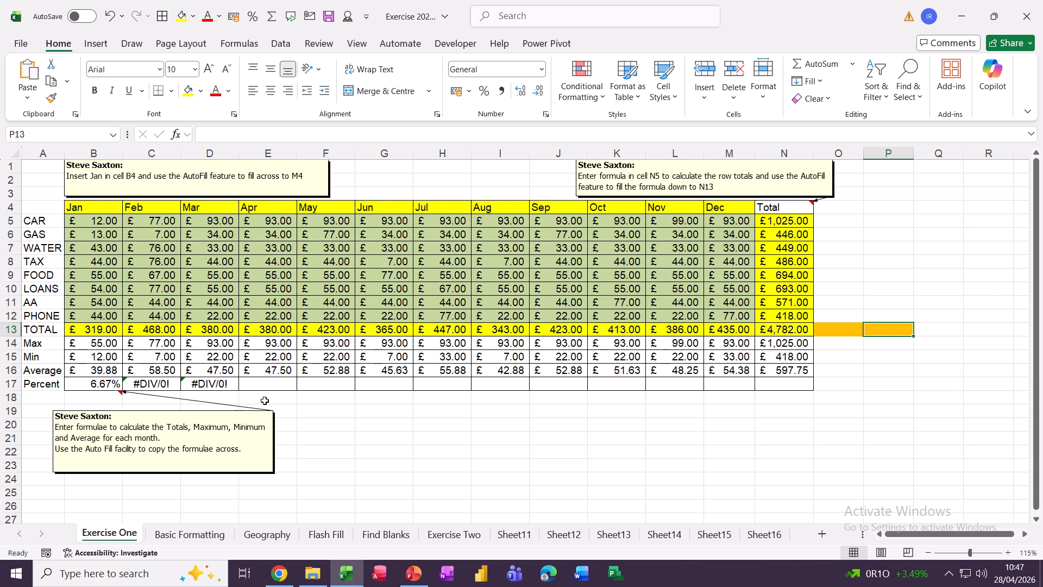
click(201, 383)
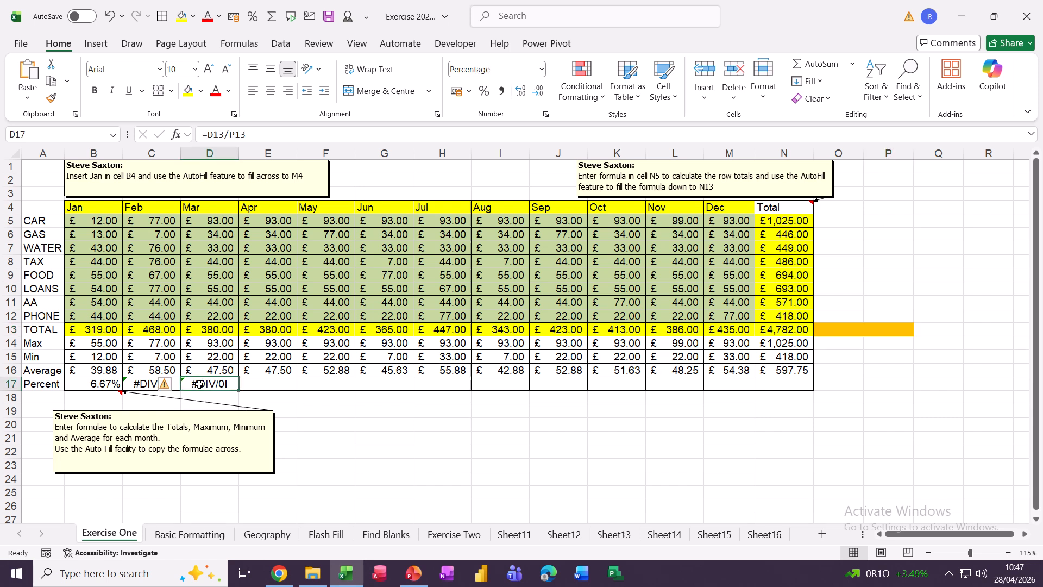
click(151, 384)
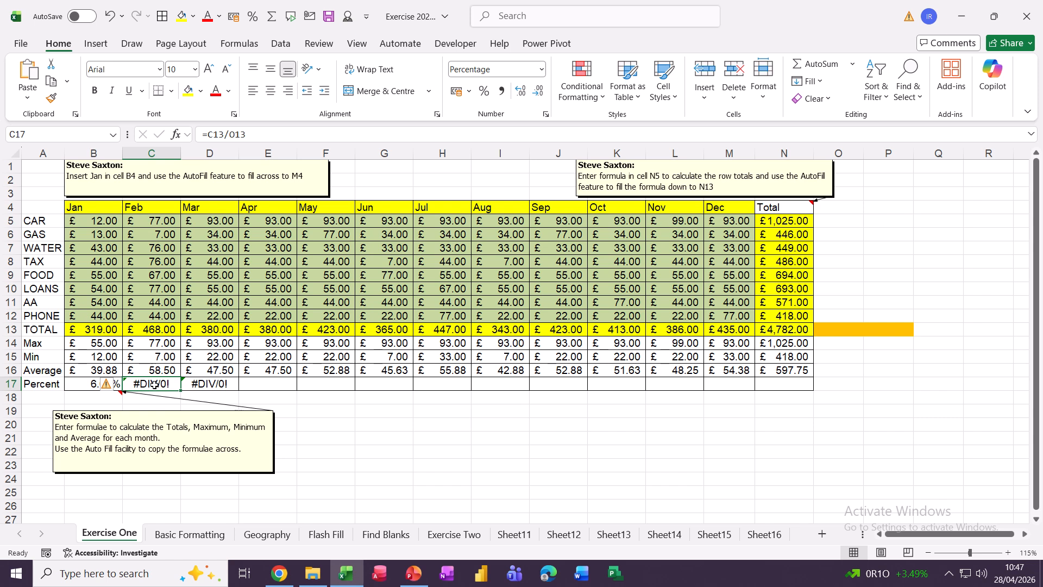
click(89, 384)
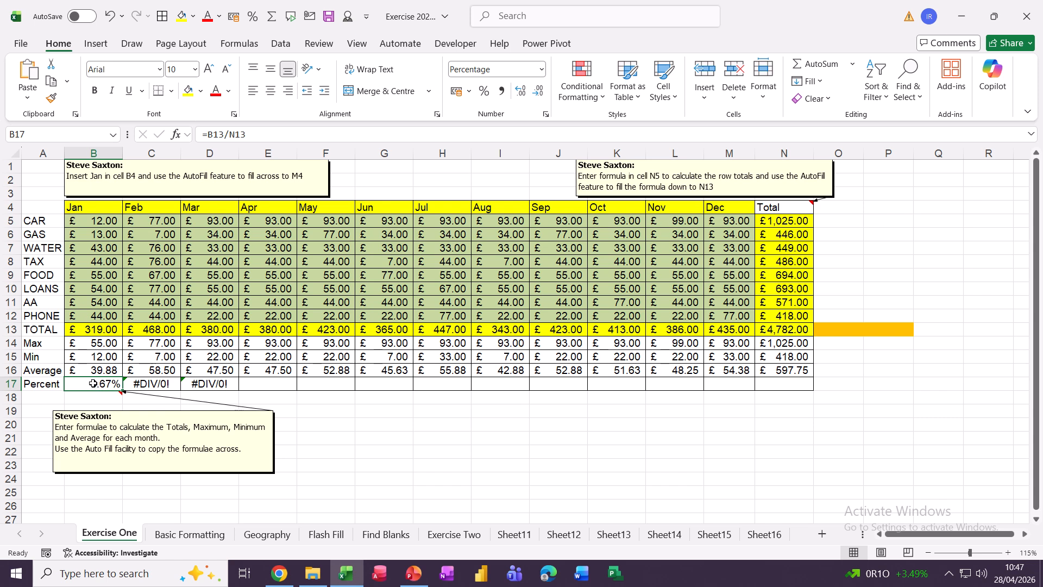
click(146, 384)
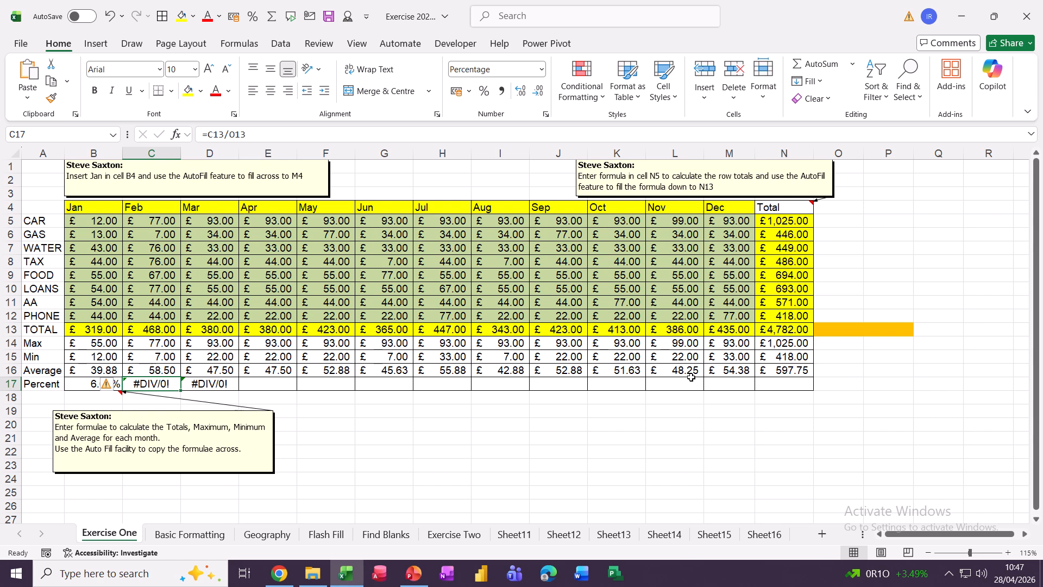
- Make the grand total reference in B17 absolute as =B13/$N$13, and fill the formula across to N17
click(83, 385)
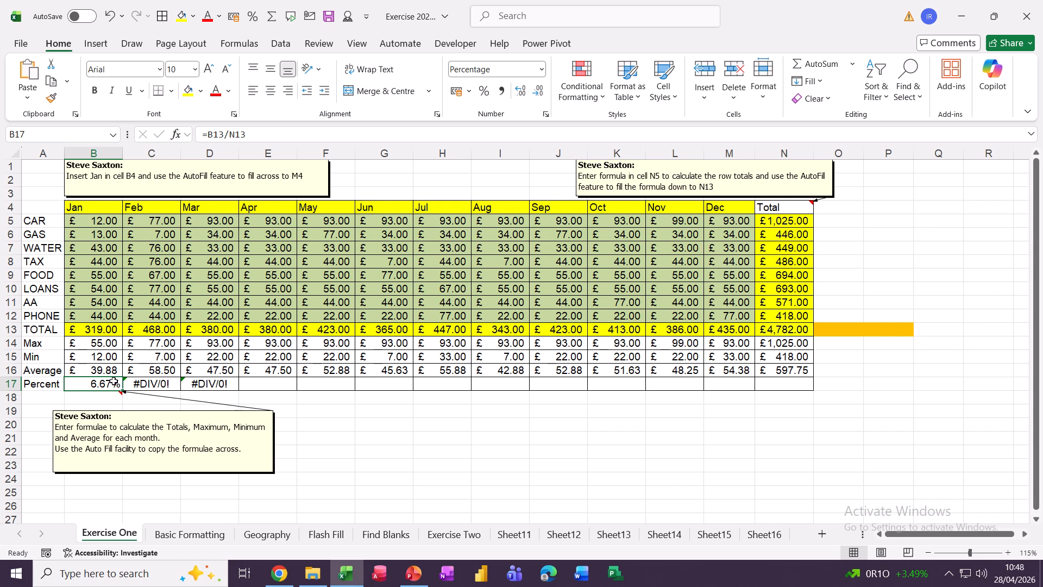
click(228, 134)
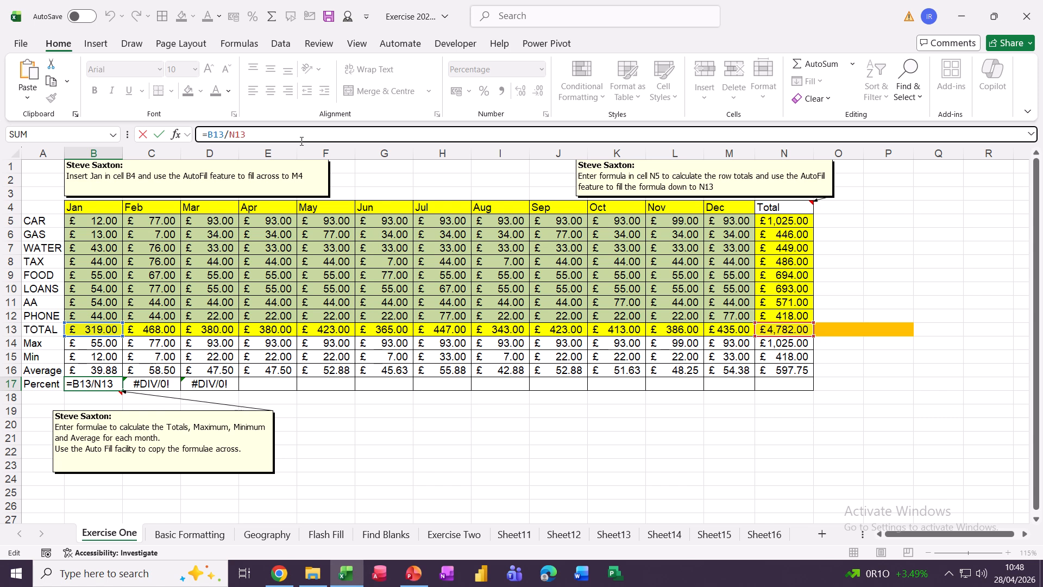
key(F4)
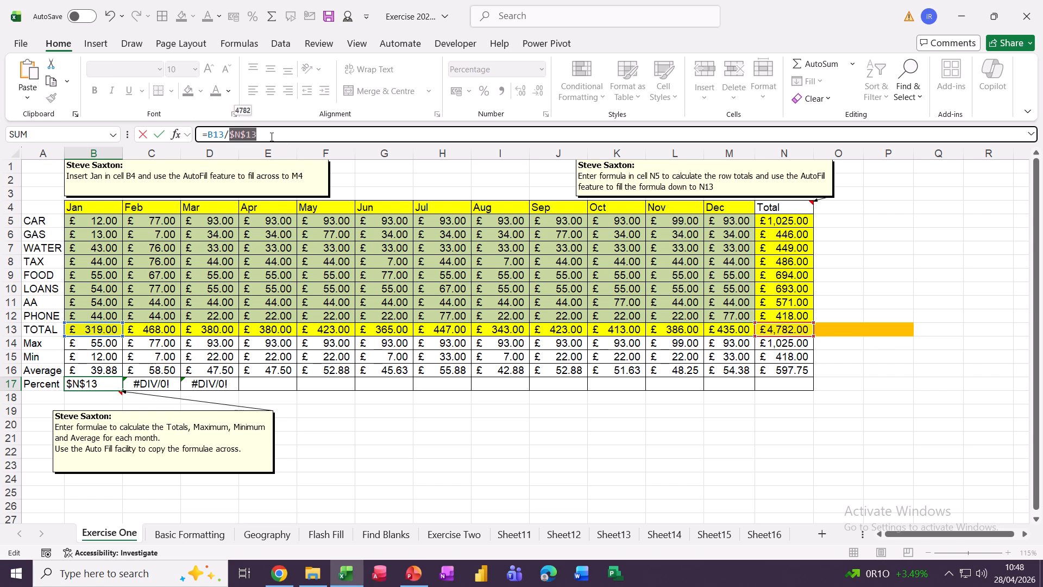
click(306, 141)
click(158, 134)
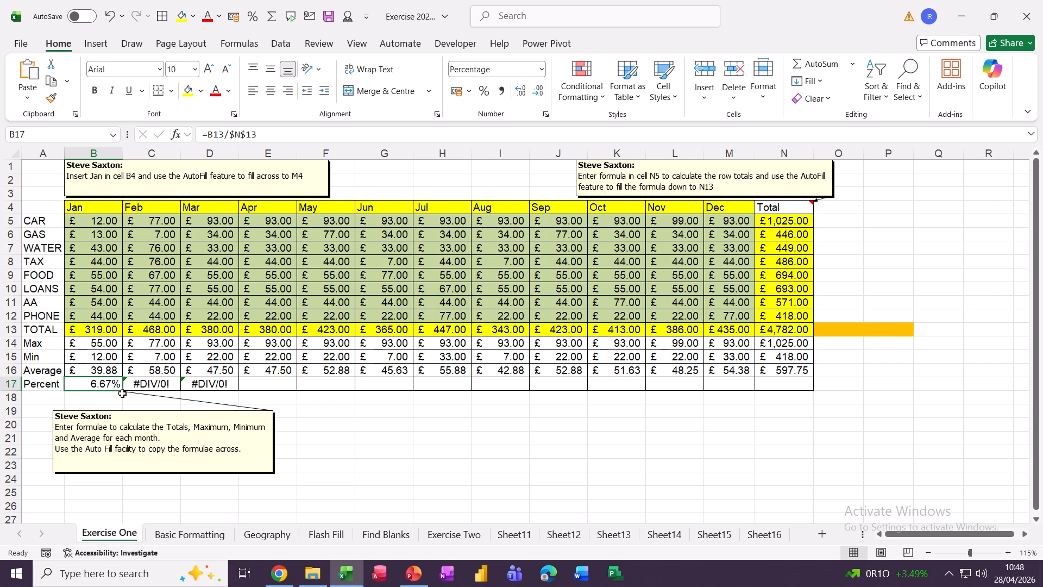
drag(124, 391, 812, 422)
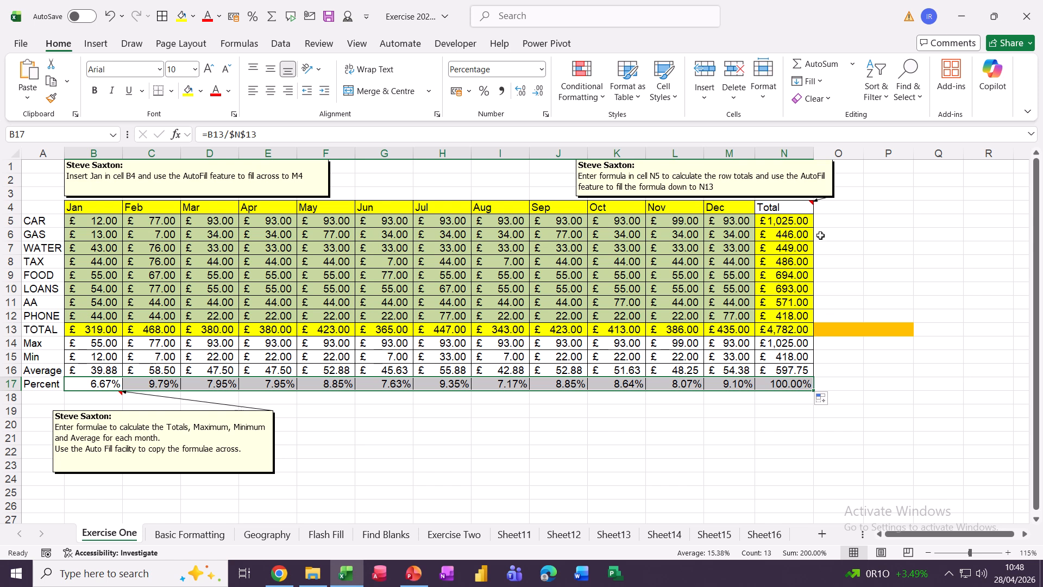
- Calculate the CAR row's share of the grand total in O5 with =N5/$N$13
click(827, 218)
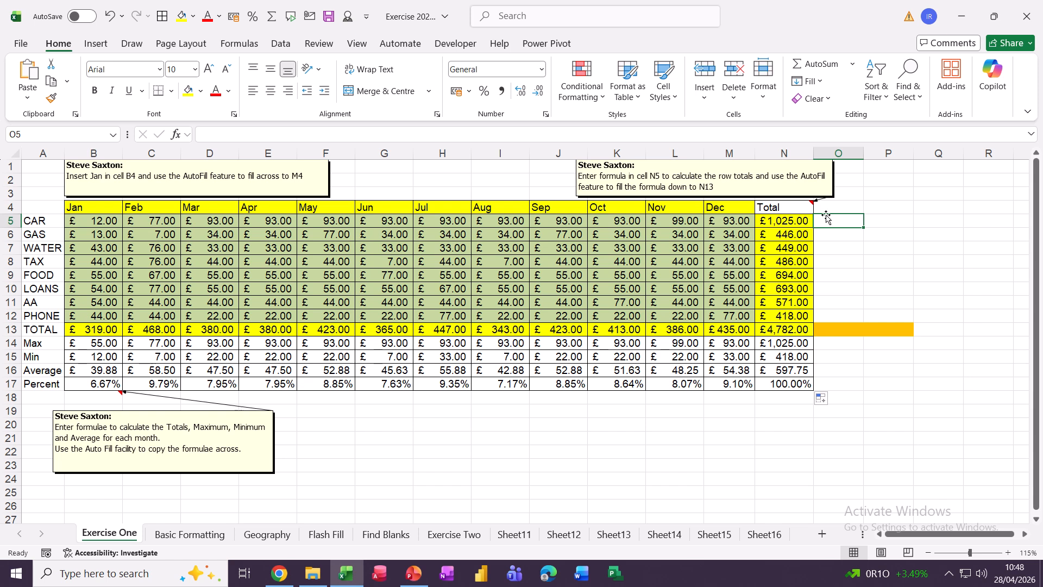
text(=)
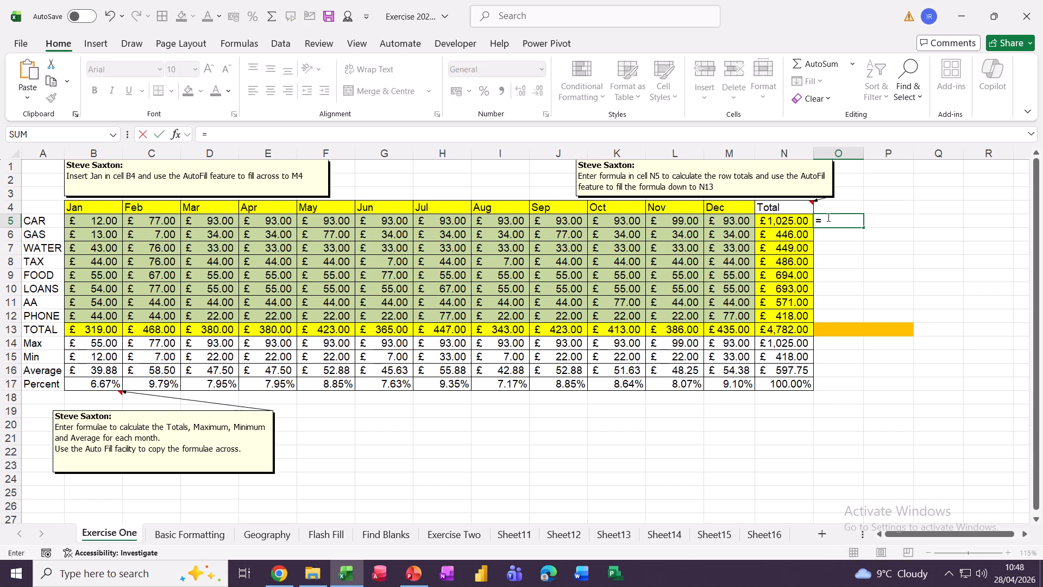
click(772, 224)
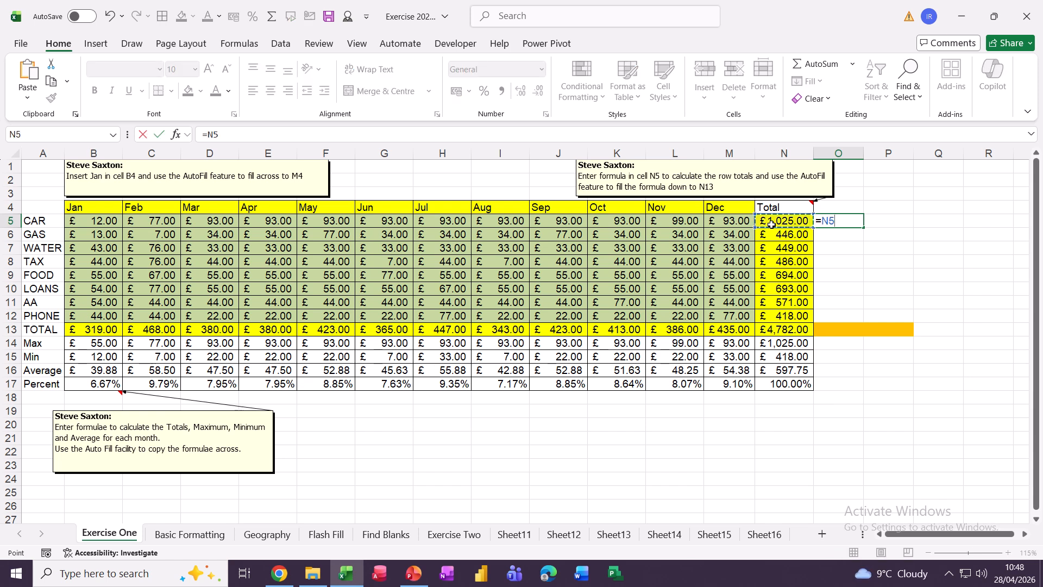
text(/)
click(771, 329)
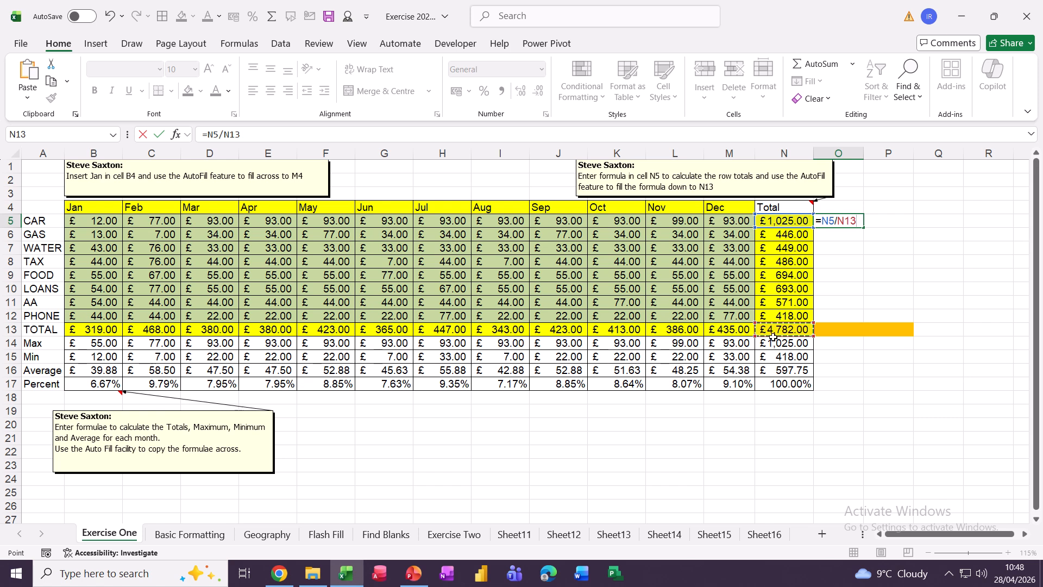
key(F4)
click(158, 135)
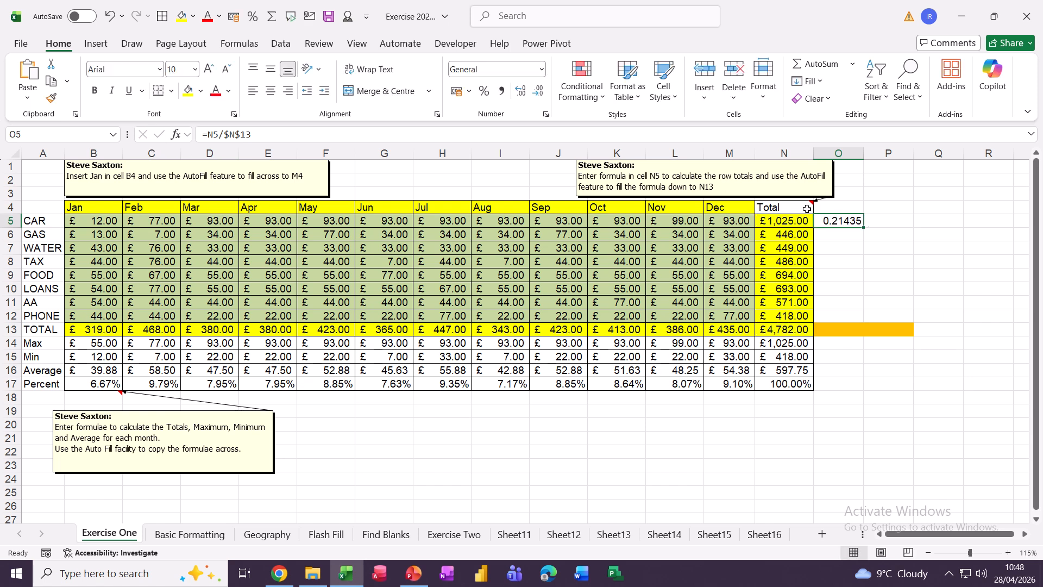
- Format O5 as Percentage and fill its formula down to O13
click(541, 70)
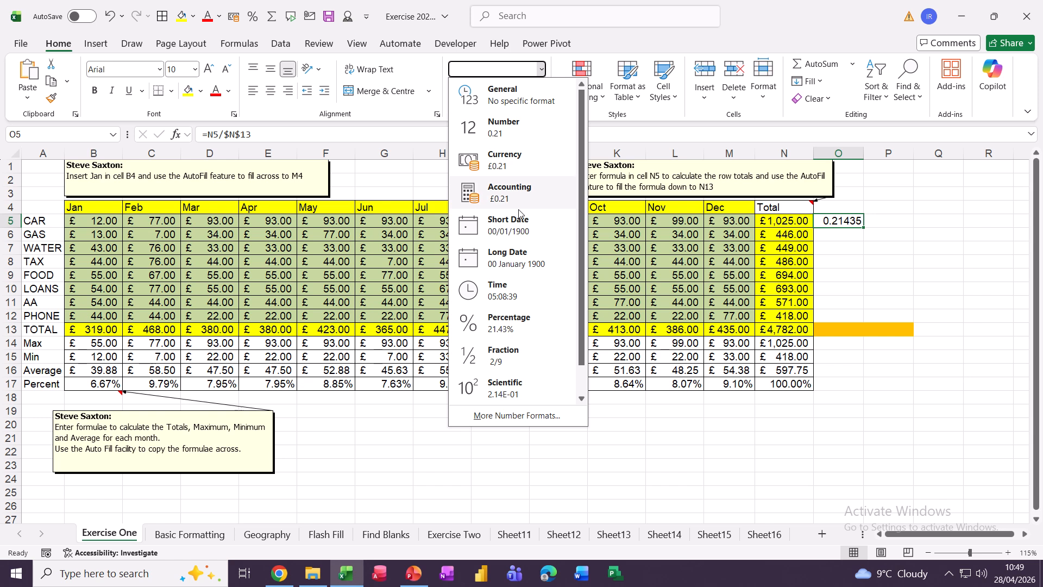
click(506, 320)
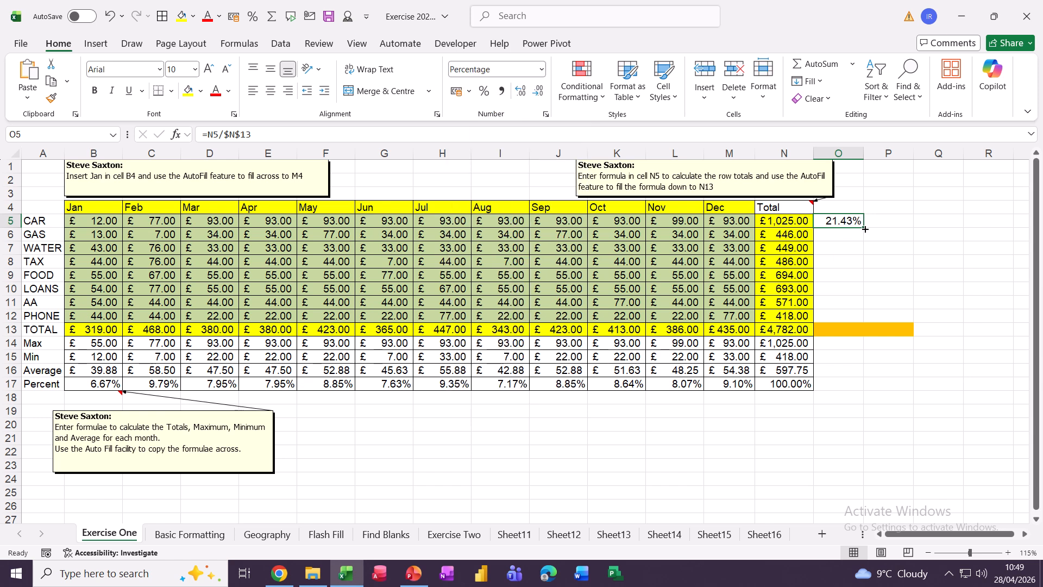
drag(863, 227, 865, 334)
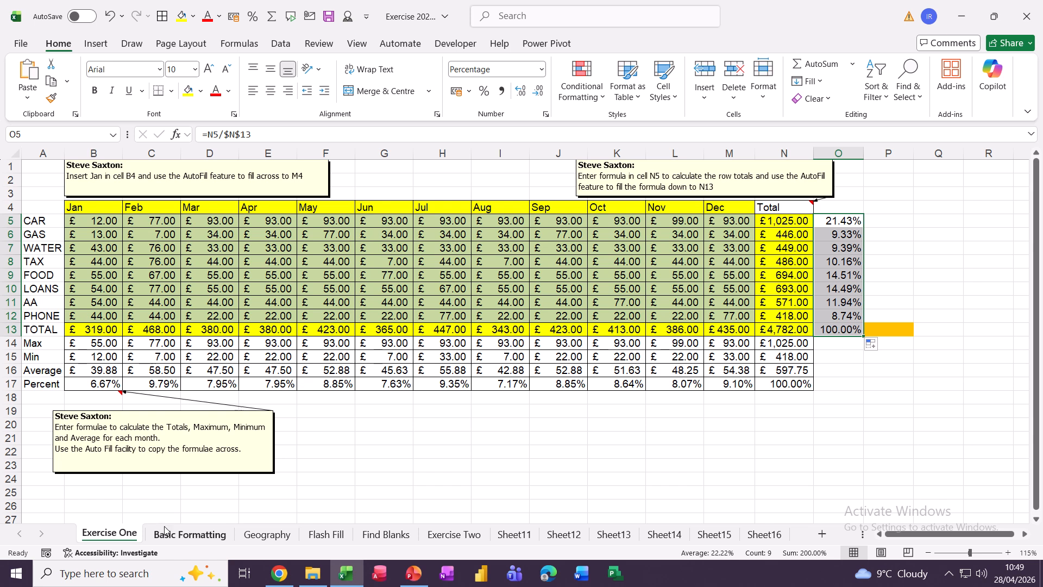
- On the Basic Formatting sheet, try merging and centring the title across A1:N1, unmerge it, and wrap the title within A1
click(177, 536)
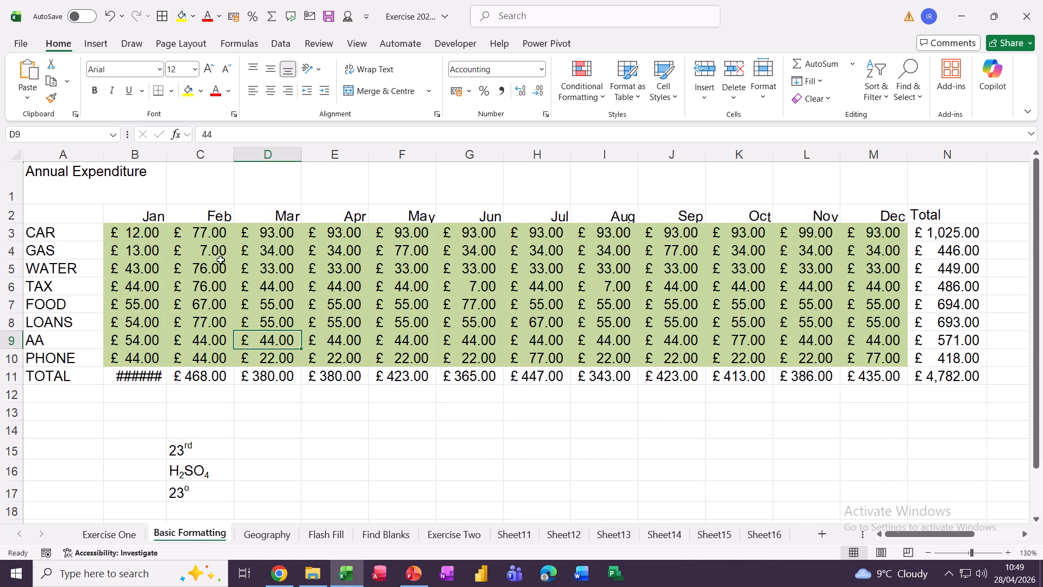
click(47, 182)
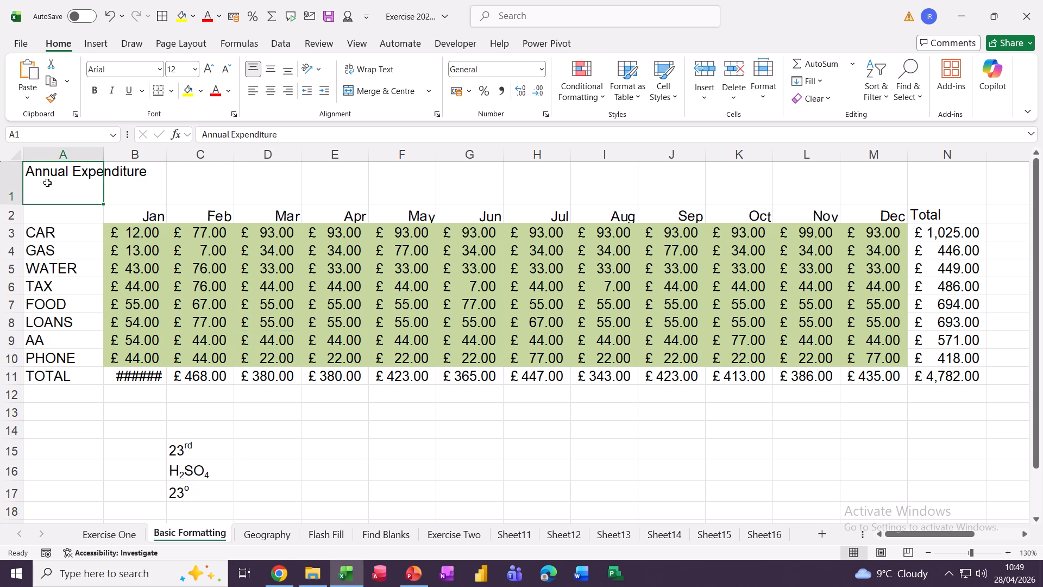
drag(112, 188, 910, 193)
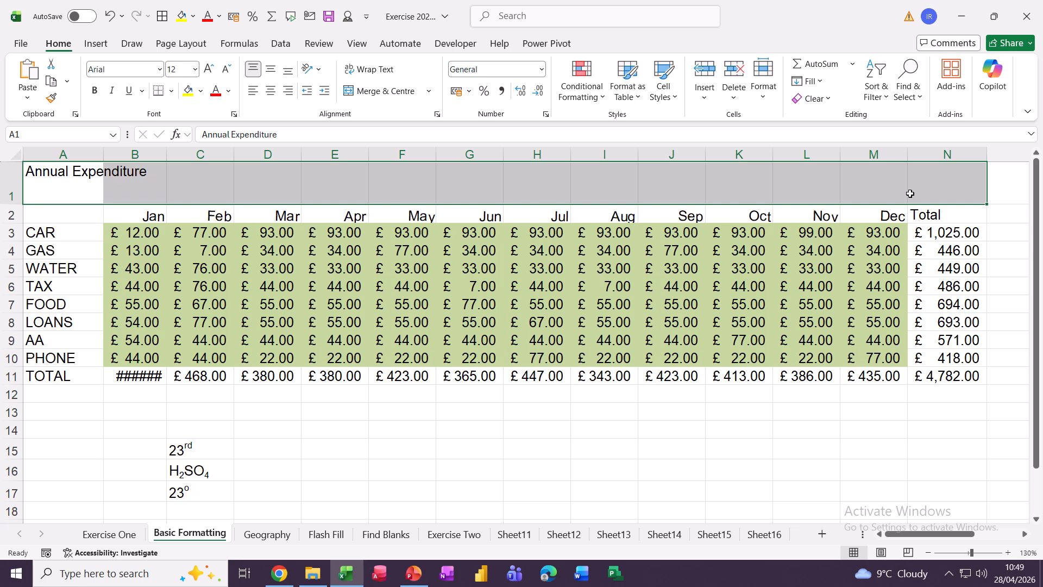
click(374, 92)
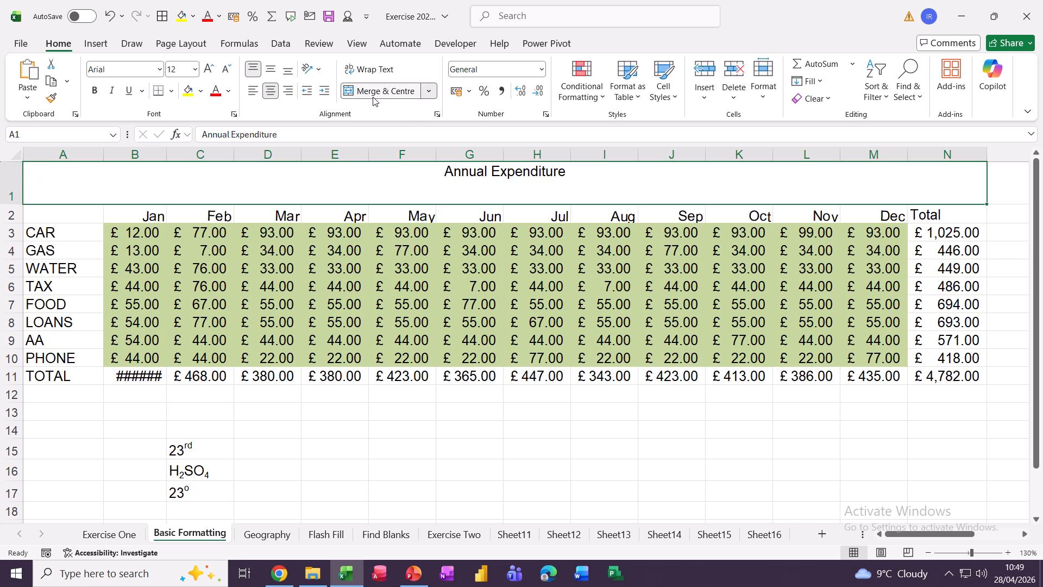
click(373, 98)
click(70, 176)
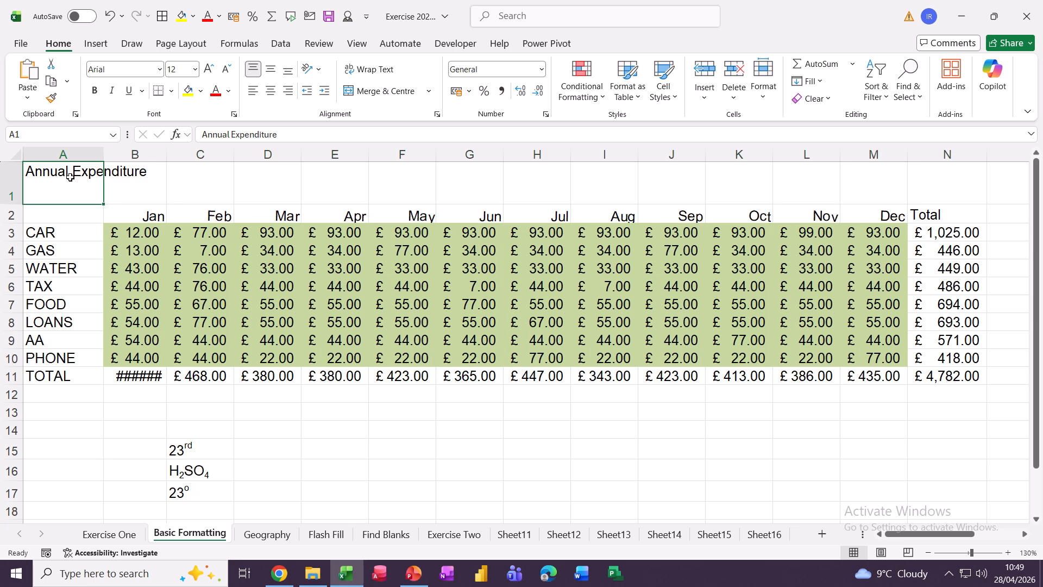
click(370, 75)
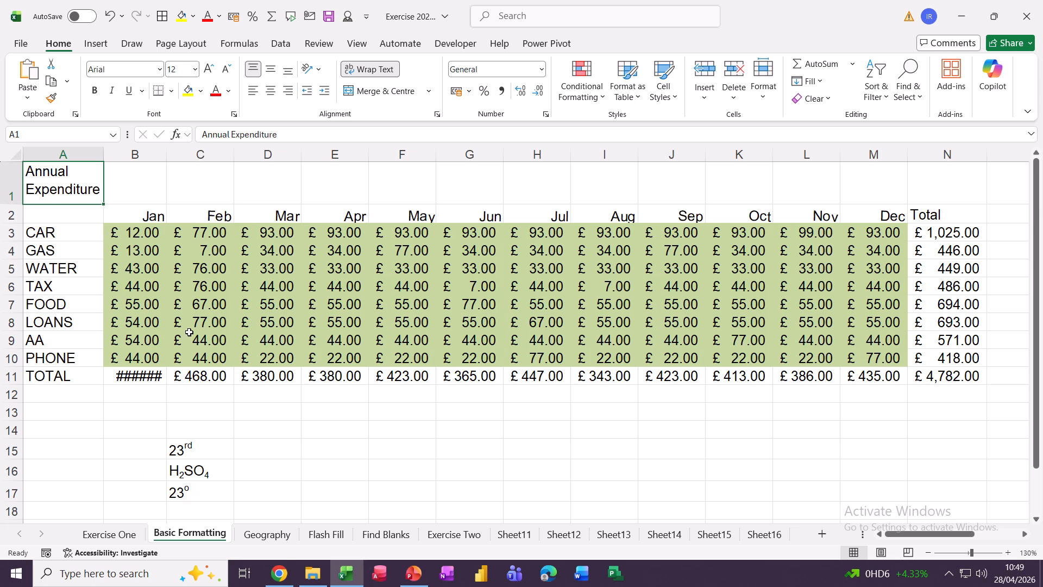
- On Sheet11, examine the multi-line text in A1, the other row 1 entries and picture, and the long text in I1
click(505, 536)
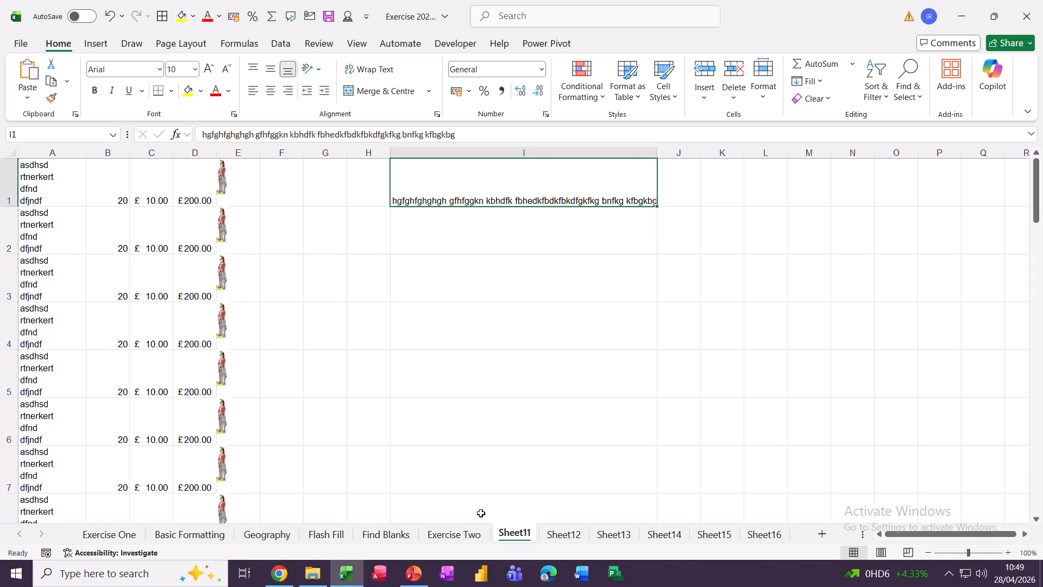
click(34, 183)
click(102, 185)
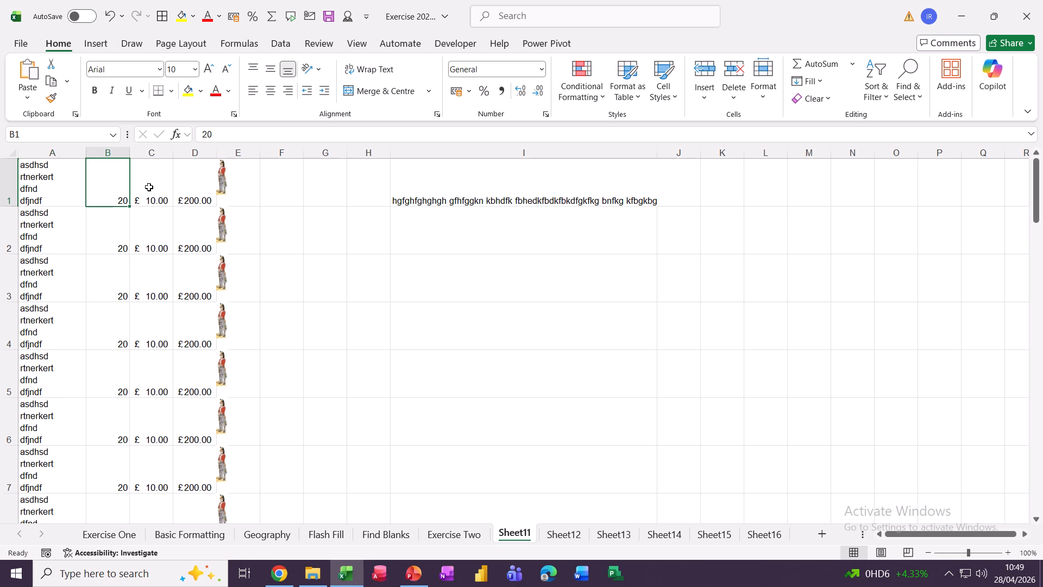
click(149, 187)
click(198, 189)
click(224, 188)
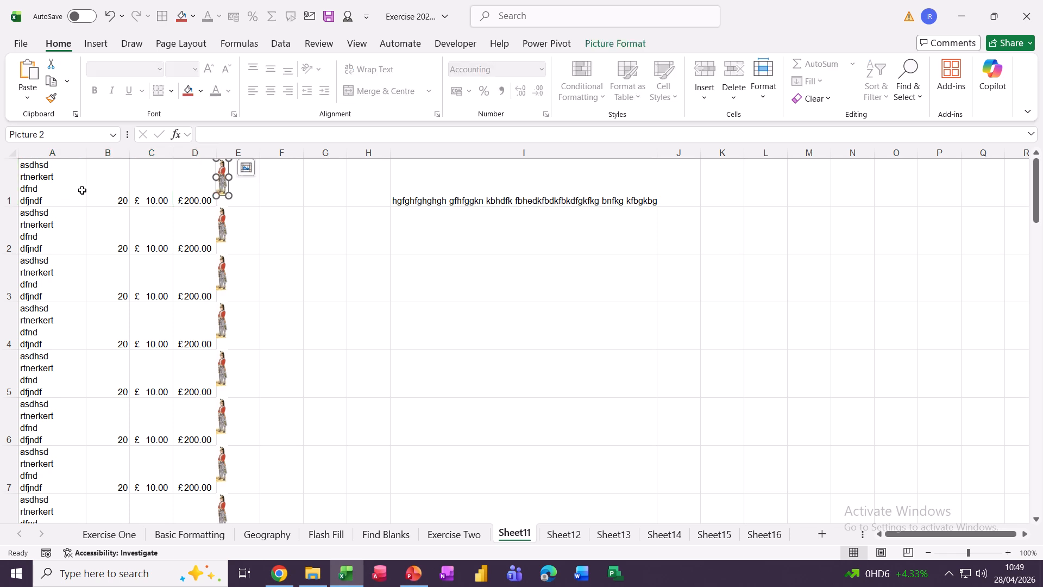
click(37, 188)
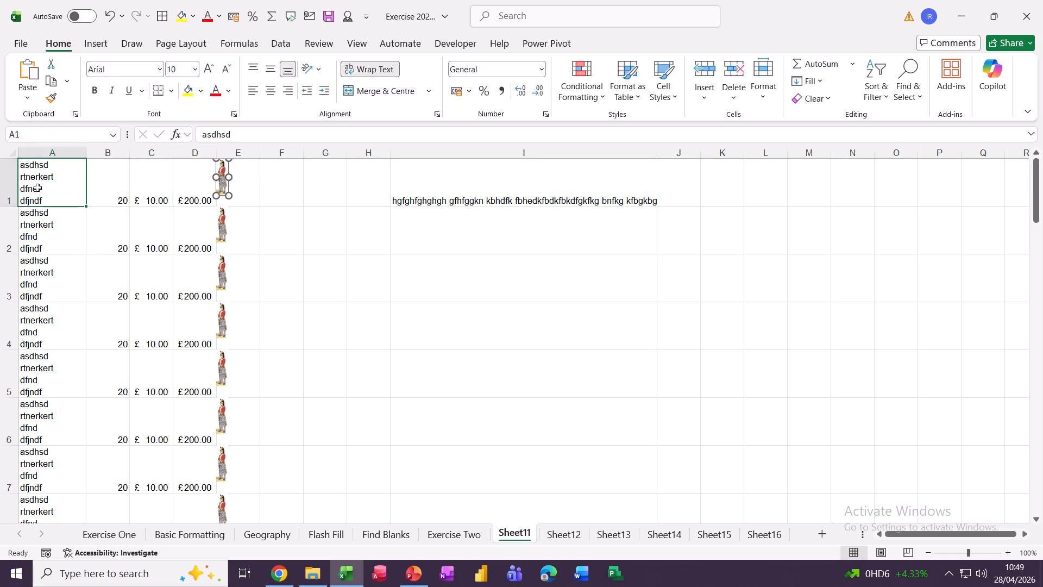
click(426, 196)
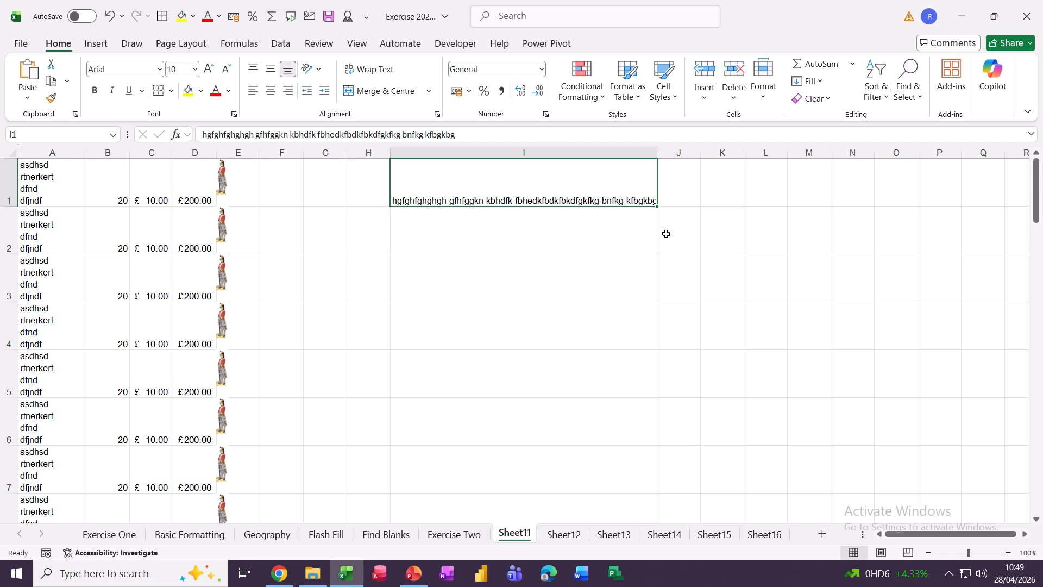
- Enter three lines in J2, separated by line breaks within the cell: dhdhdhd, gfegfefye and dfgfdhdf
click(685, 236)
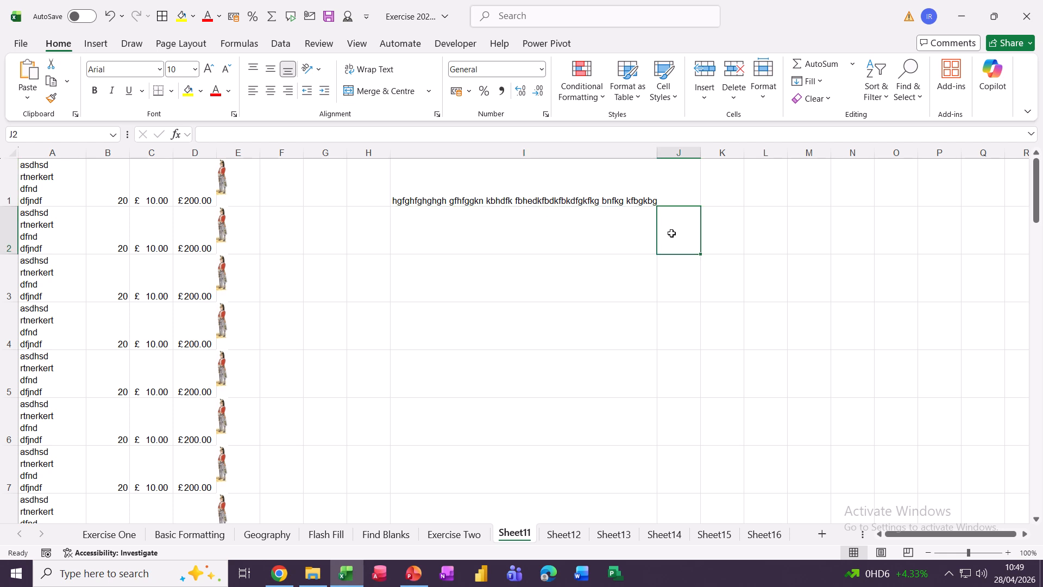
text(dhdhdhd)
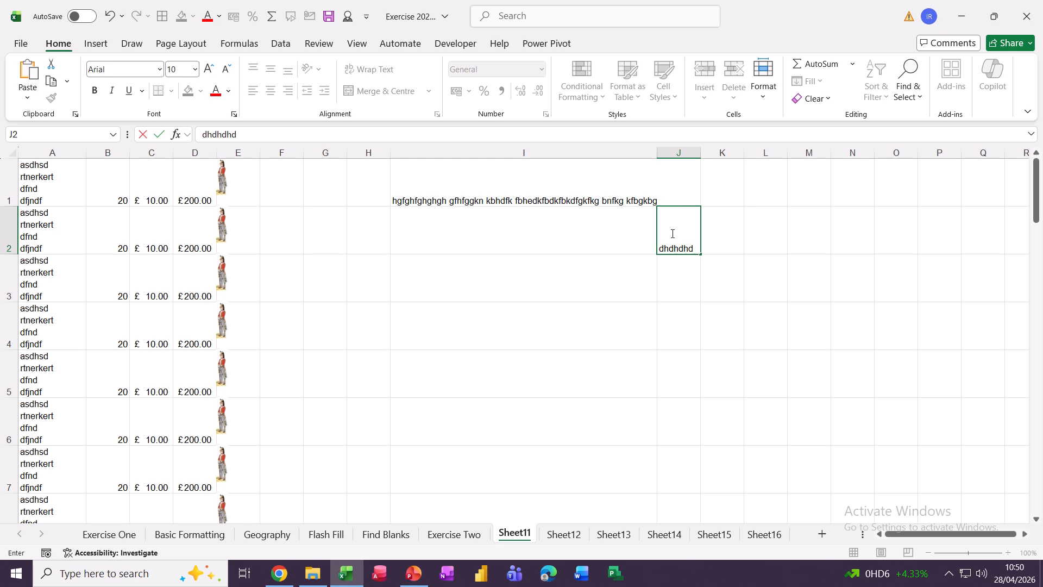
key(alt+Return)
text(gfegfefye)
key(alt+Return)
text(dfgfdhdf)
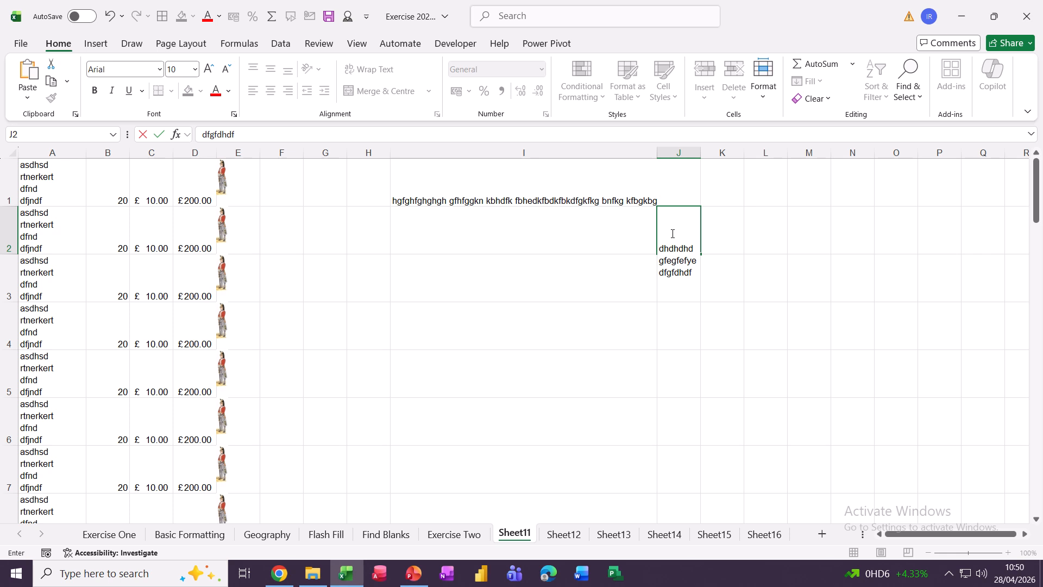
key(Return)
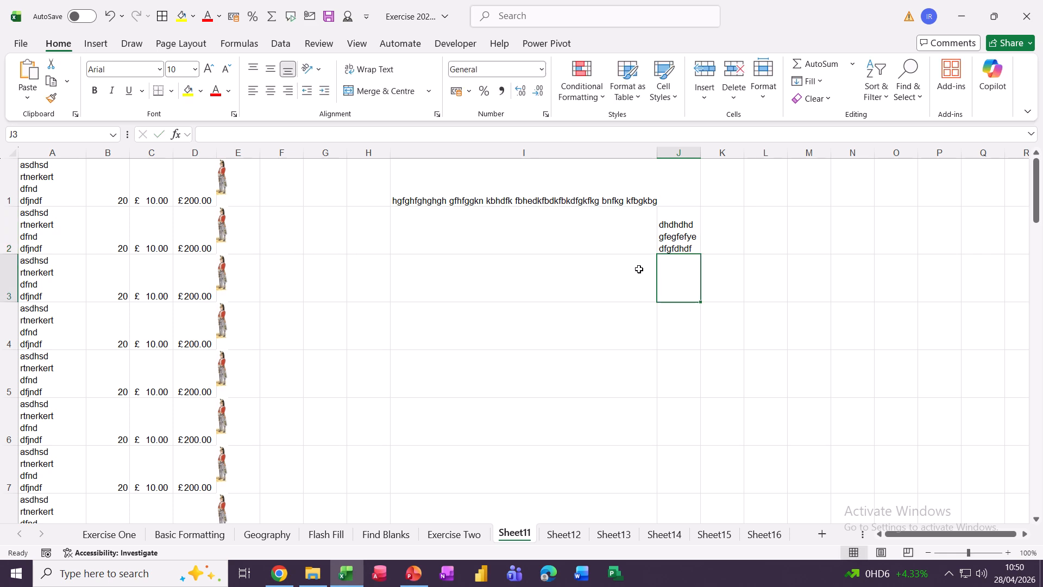
- Apply Wrap Text to J3 and enter "fdhfhj hj sjjs jgs fgd fj sjs df" in it
click(730, 307)
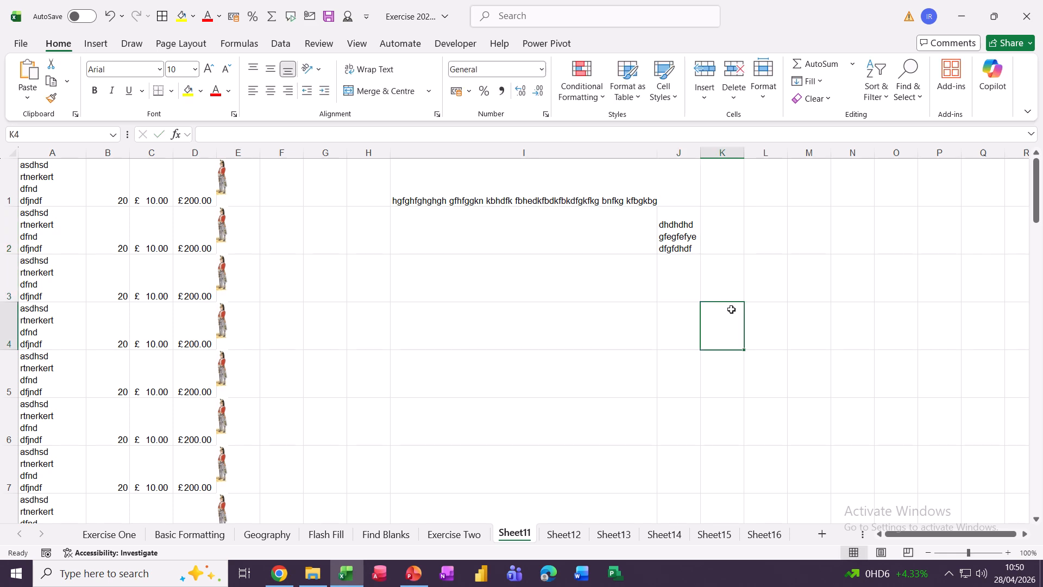
click(687, 275)
click(366, 76)
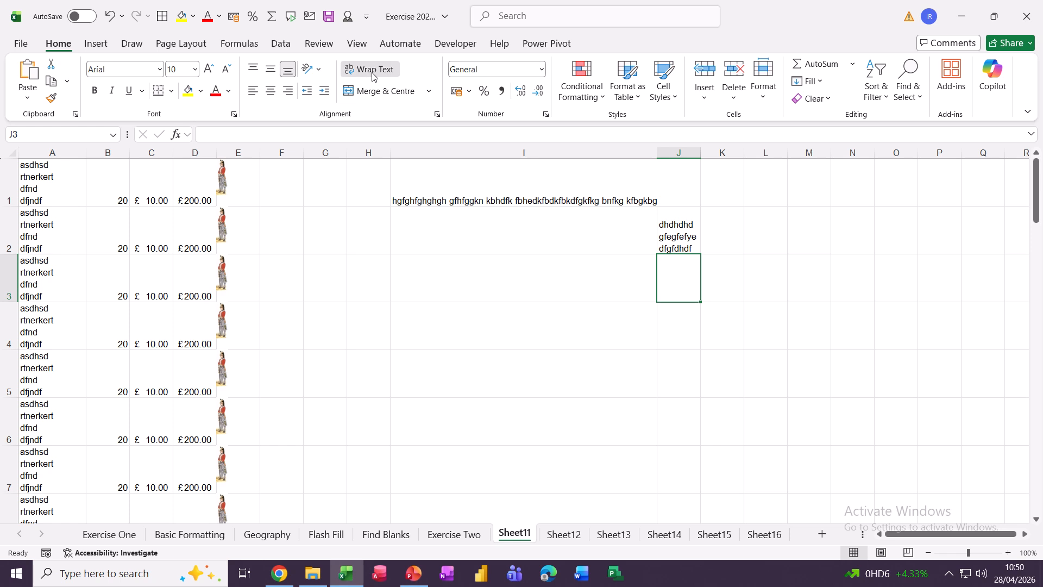
text(fdhfhj hj s)
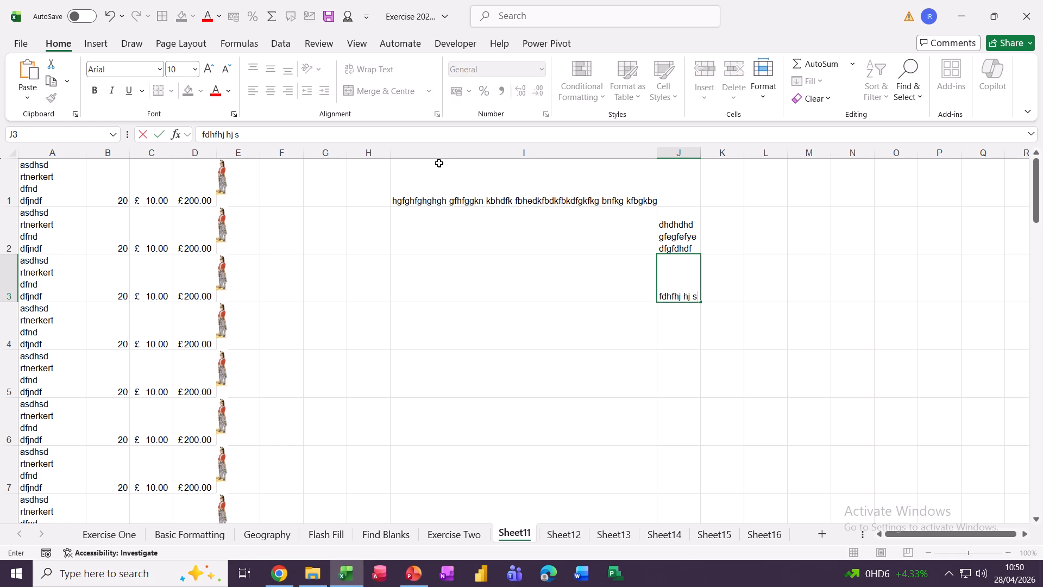
text(jjs jgs fgd fj s)
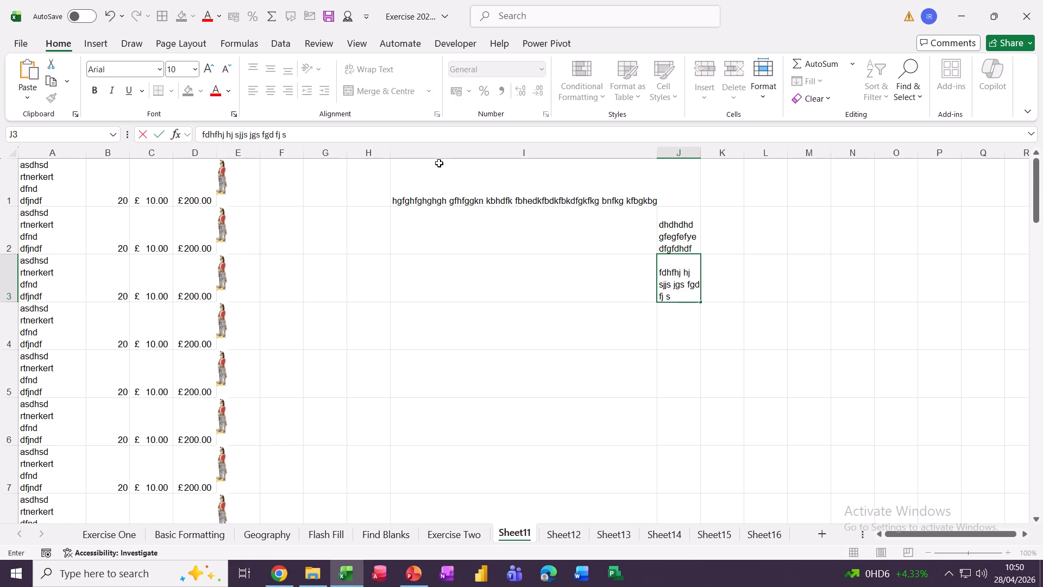
text(js df)
key(Return)
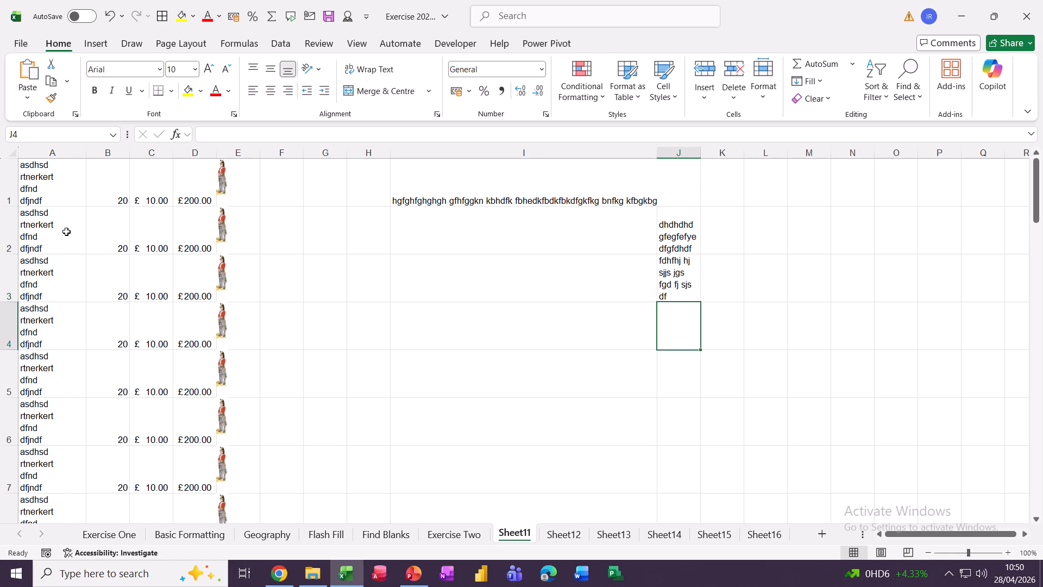
- Angle the month headings in B2:M2 of the Basic Formatting sheet anti-clockwise
click(163, 534)
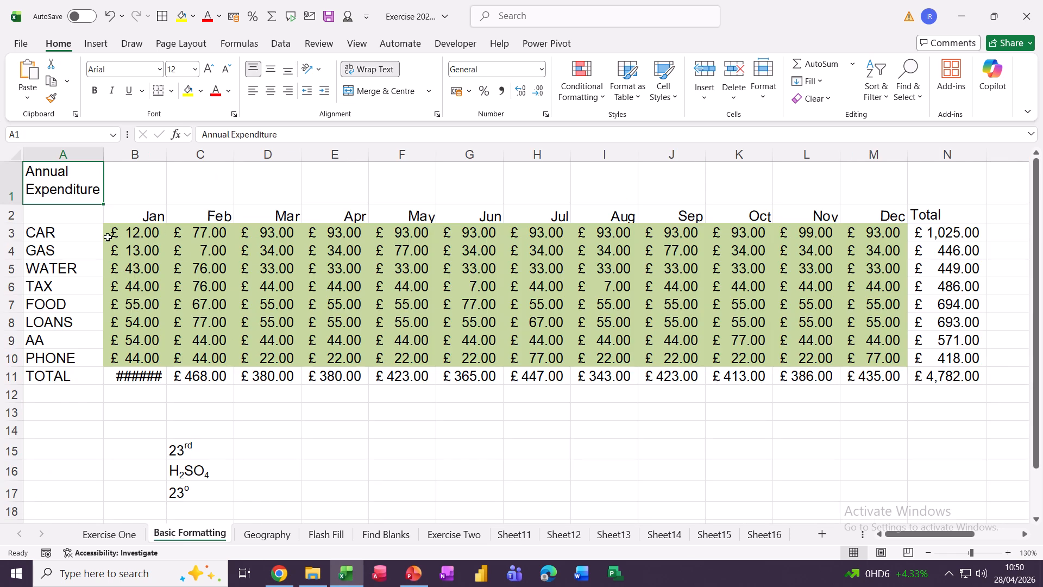
drag(131, 217, 840, 215)
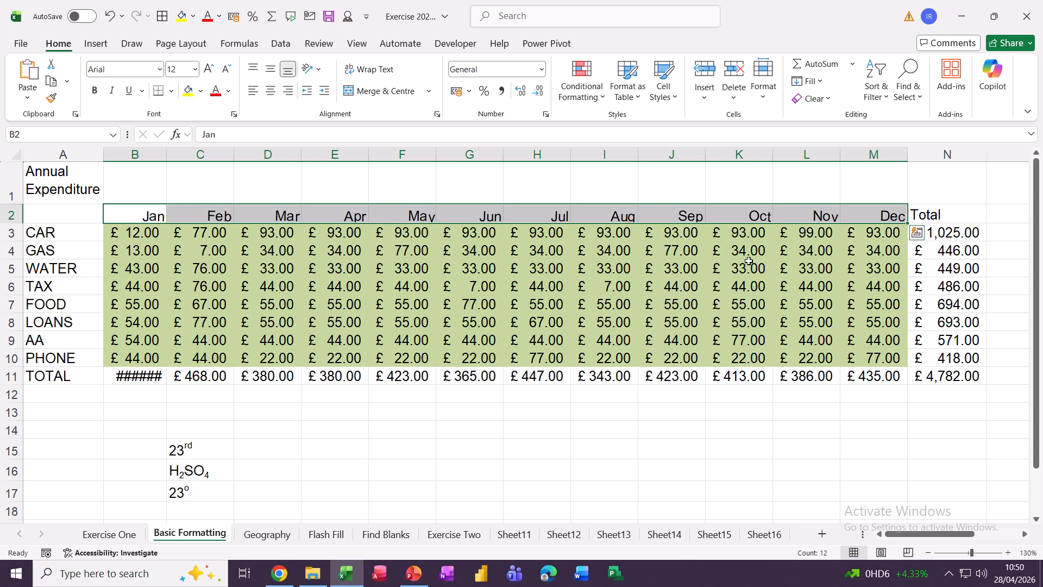
click(320, 71)
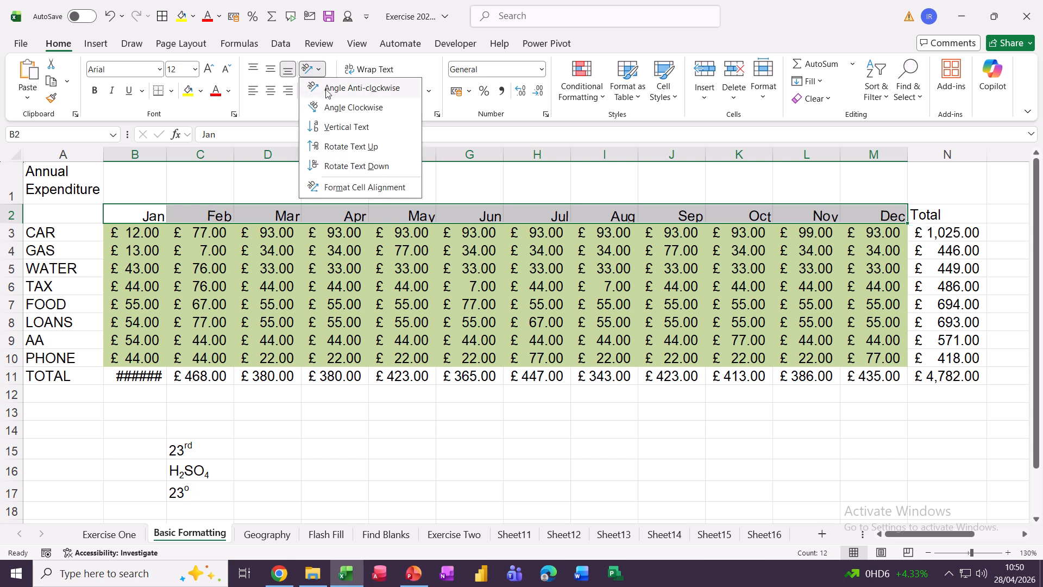
click(361, 94)
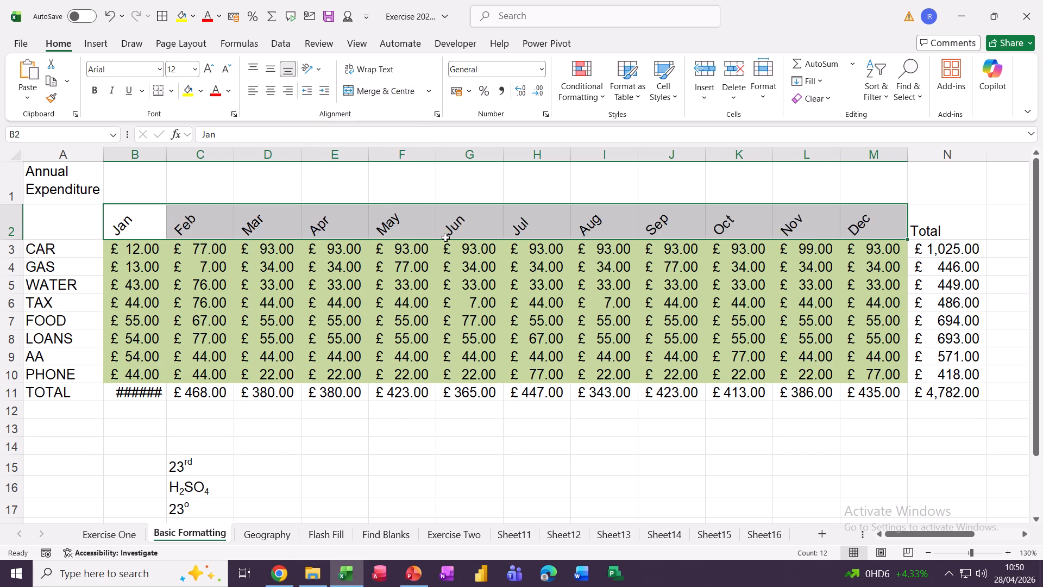
- Change the month headings' orientation to Rotate Text Up and autofit the width of column B
click(320, 71)
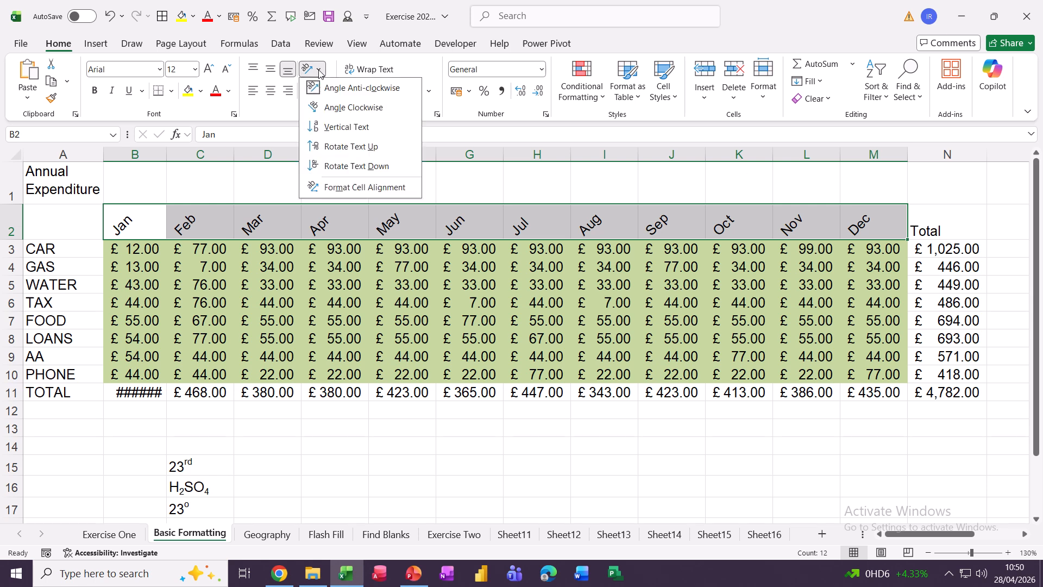
click(338, 147)
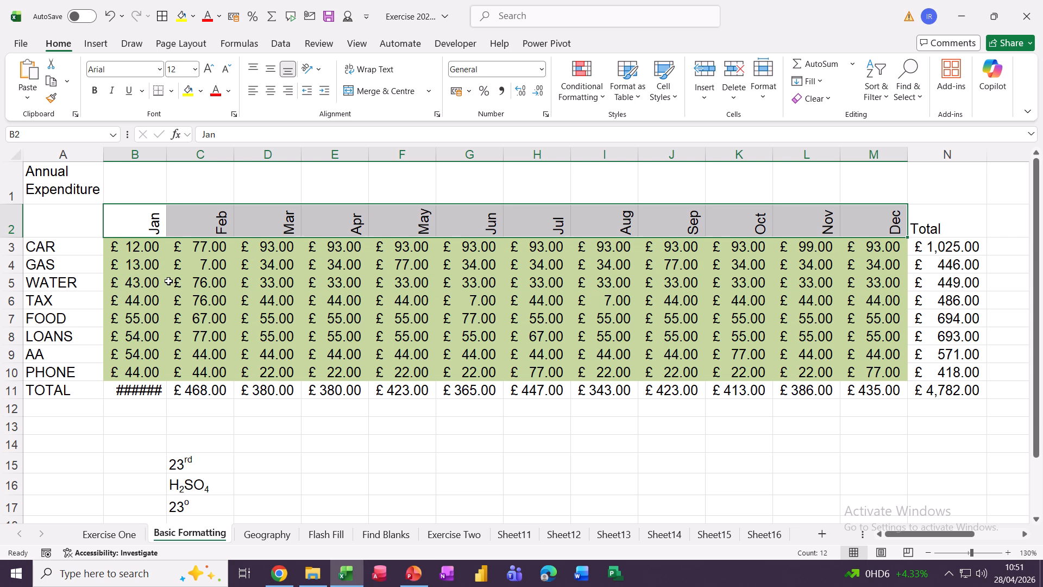
double_click(169, 155)
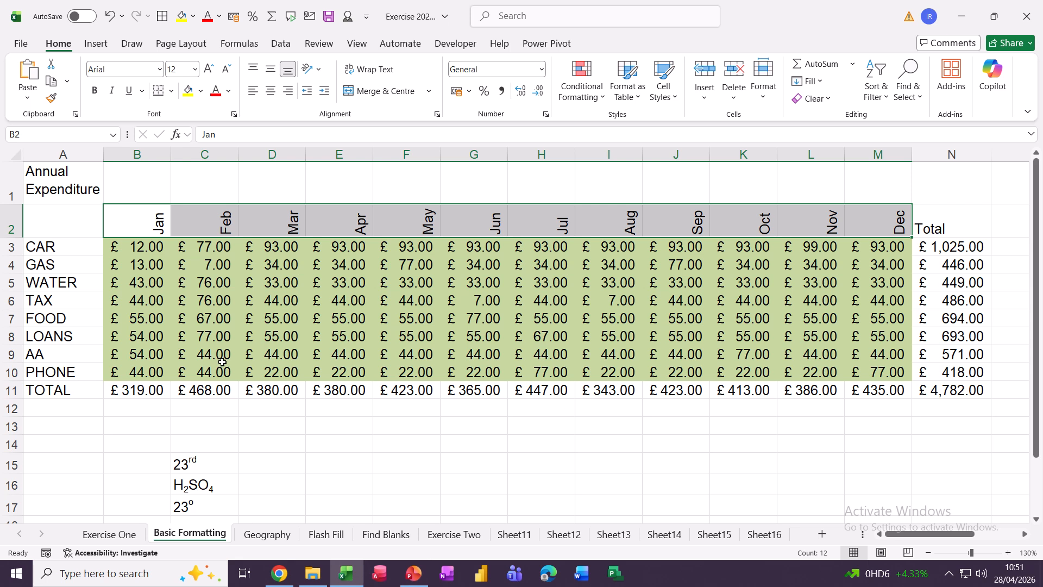
- Apply a thick red outline border around the monthly totals in B11:M11
drag(126, 387, 887, 395)
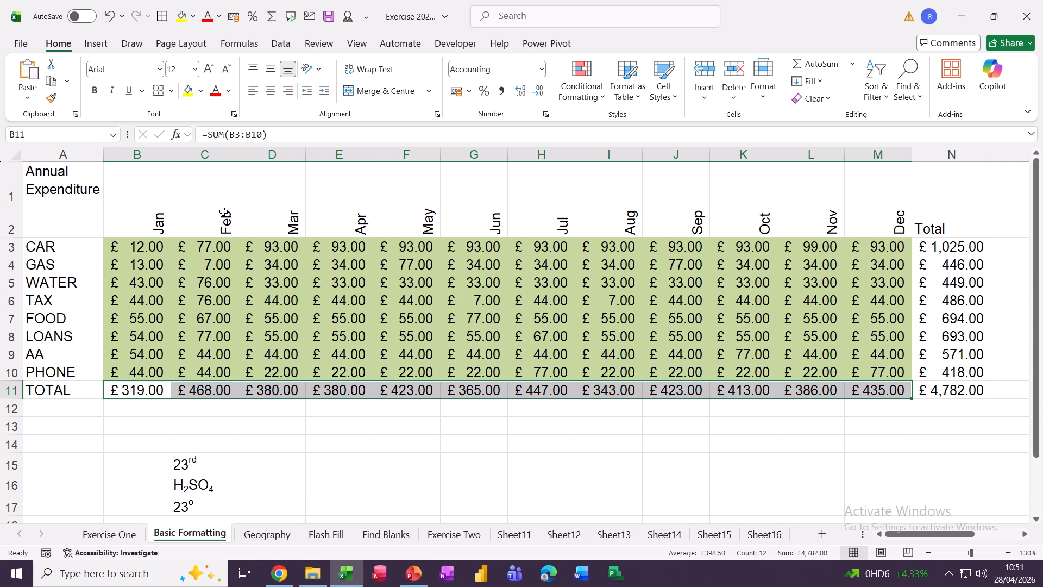
click(171, 90)
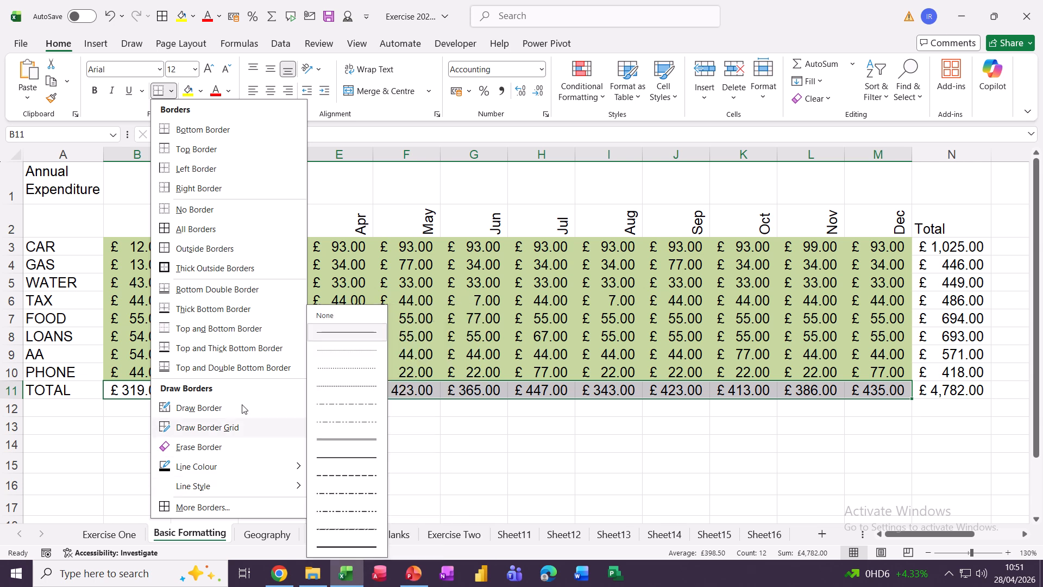
click(431, 296)
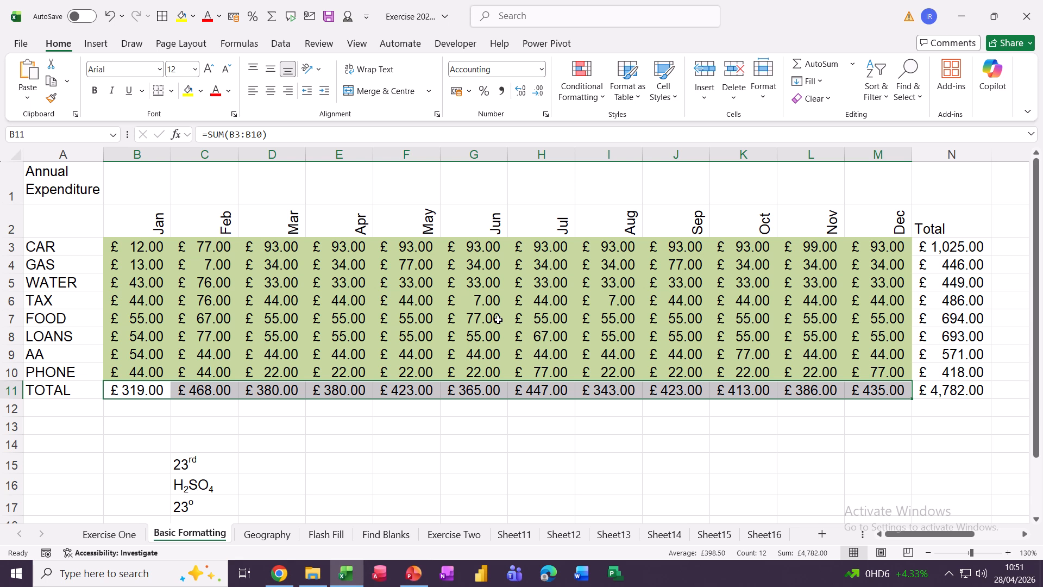
key(ctrl+1)
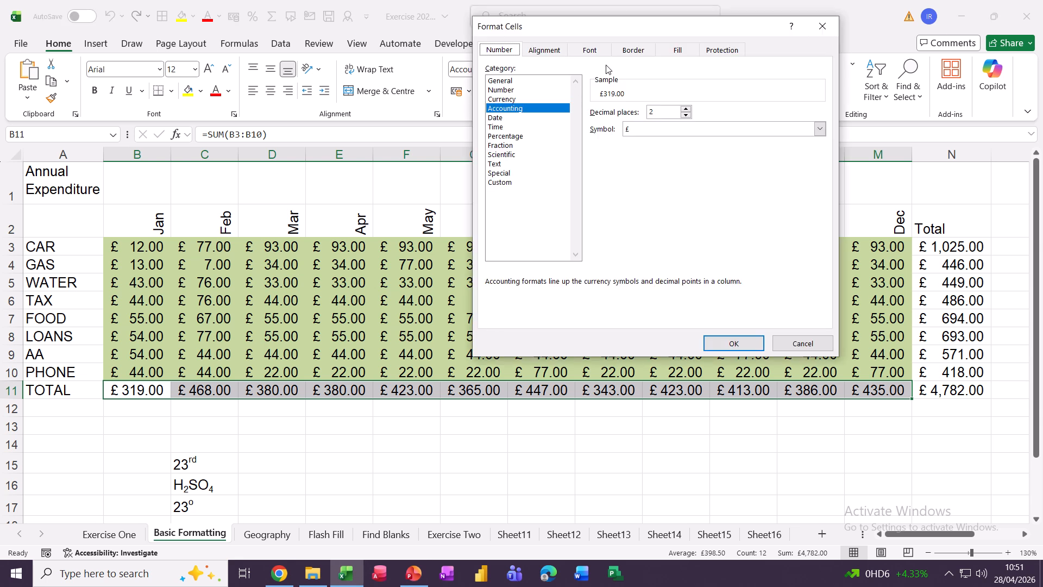
click(631, 53)
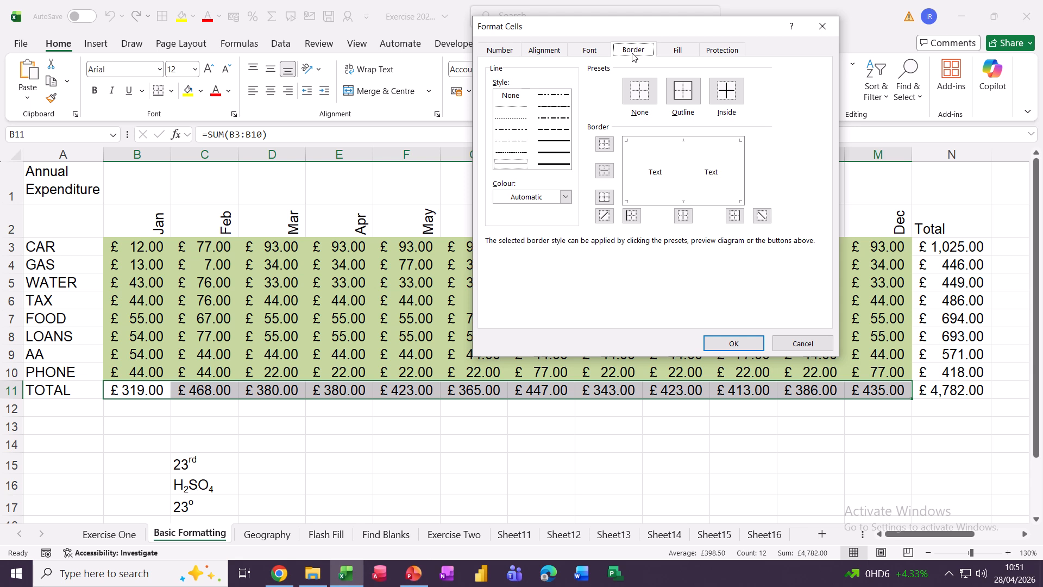
click(546, 154)
click(565, 197)
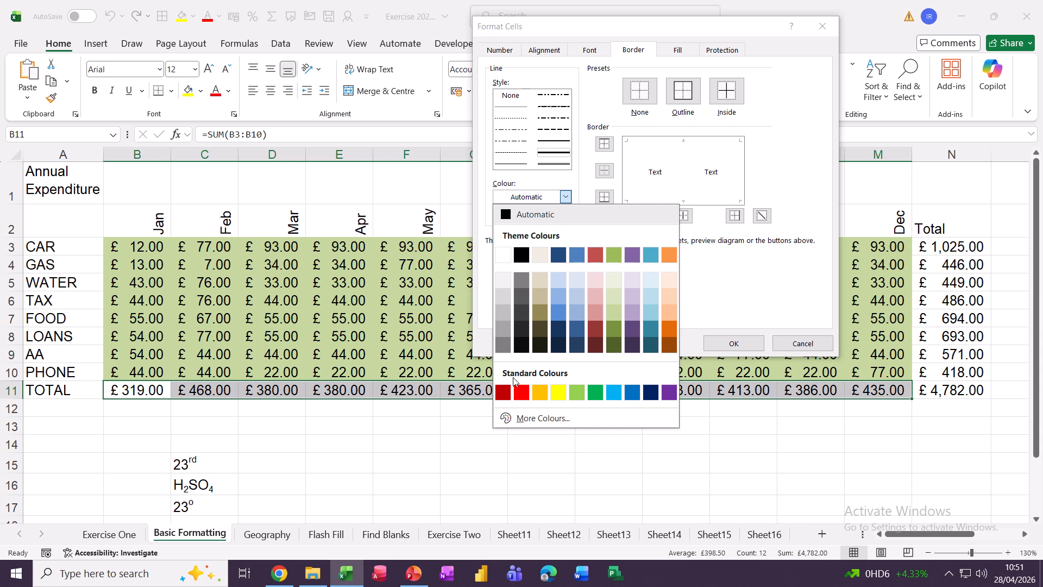
click(521, 392)
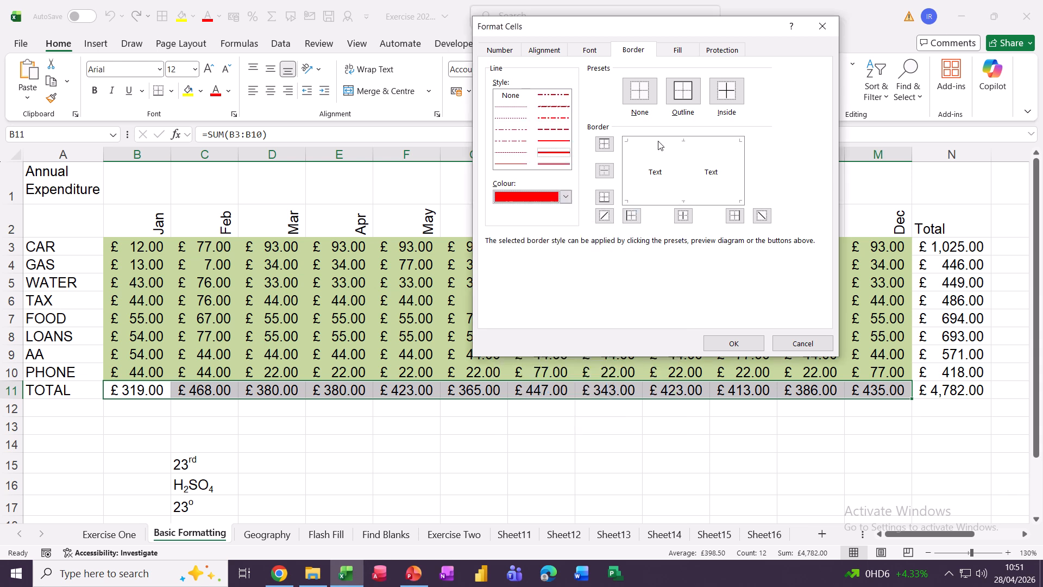
click(683, 96)
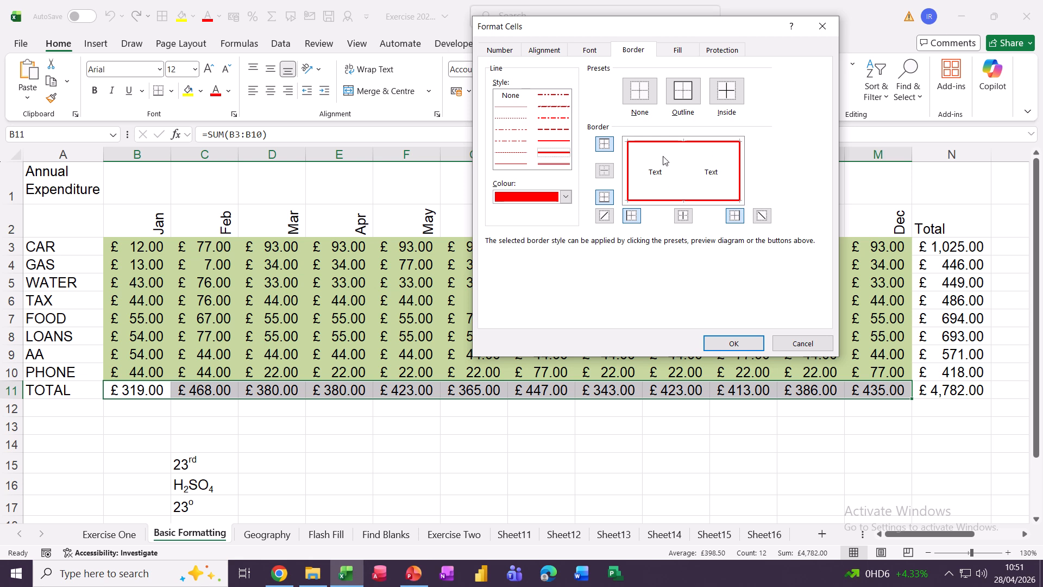
click(723, 346)
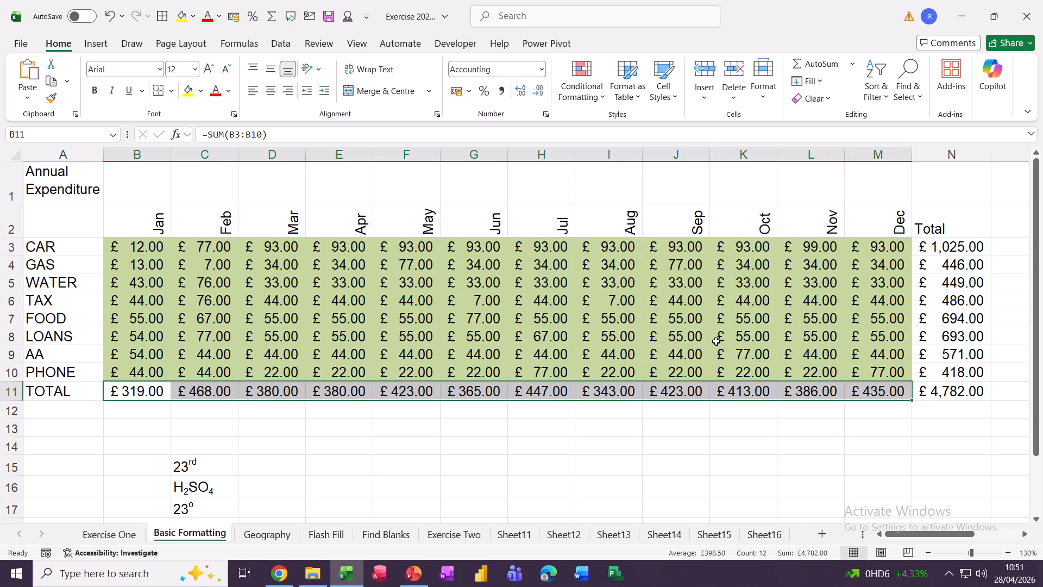
click(356, 320)
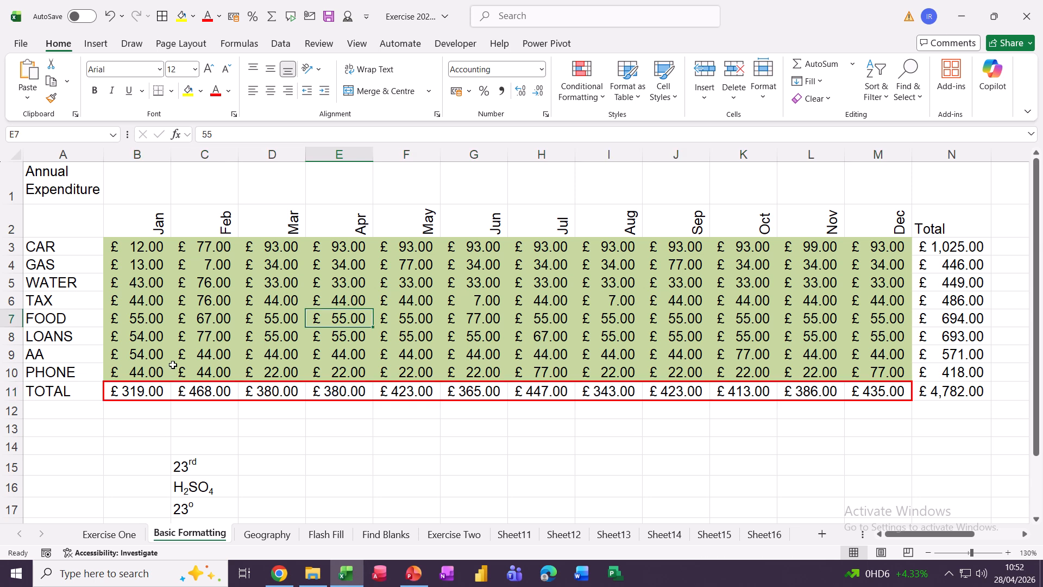
- Fill the empty cells B12:M13 below the totals with a diagonal-stripe pattern in the automatic colour
drag(120, 410, 862, 433)
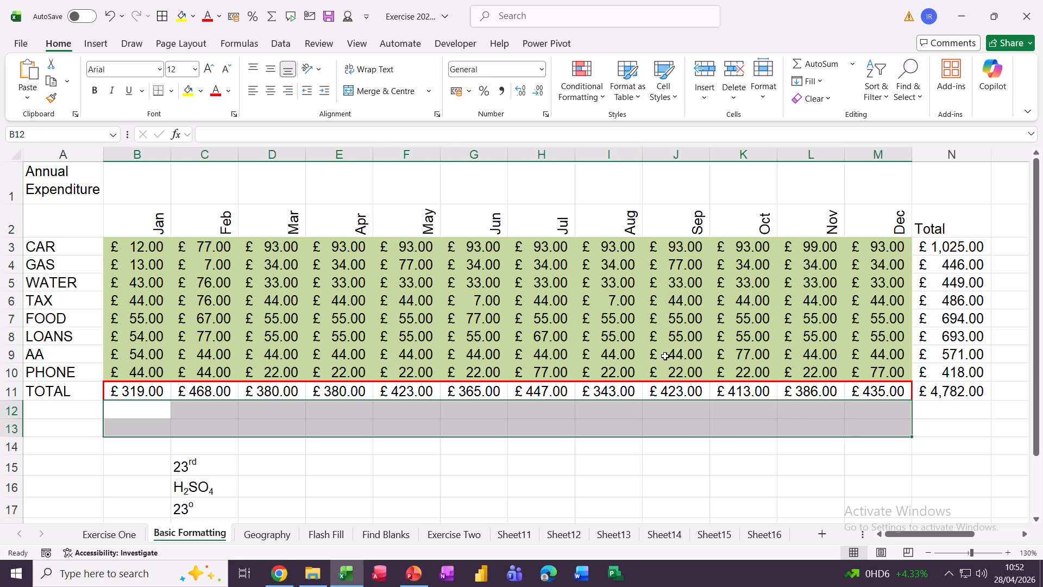
key(ctrl+1)
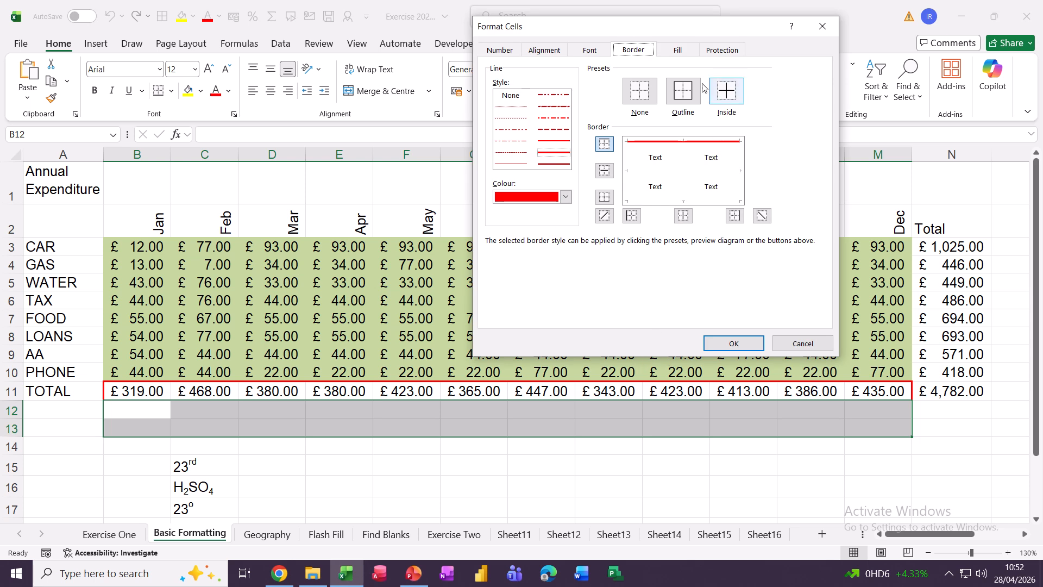
click(678, 54)
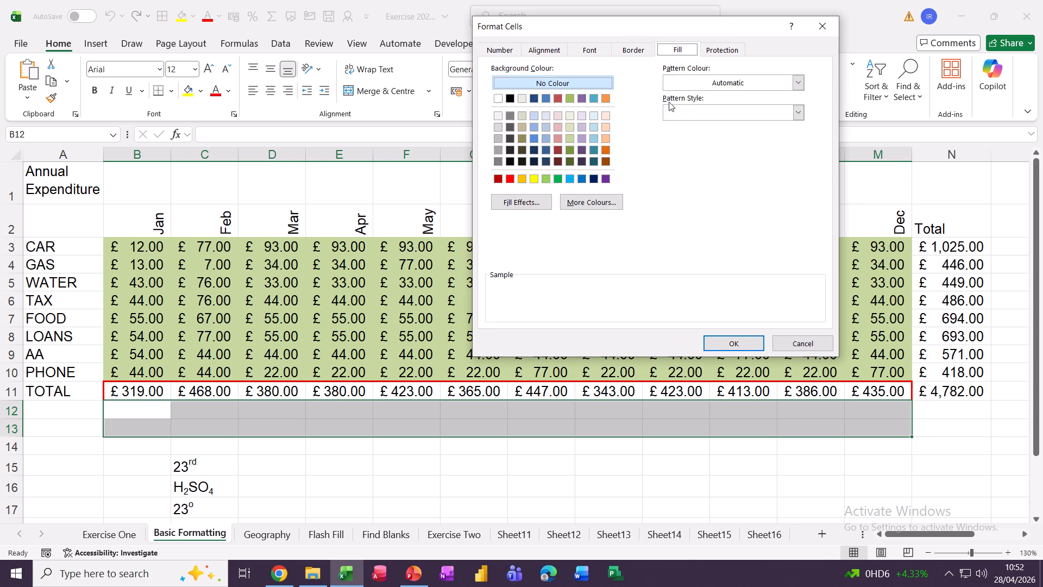
click(685, 111)
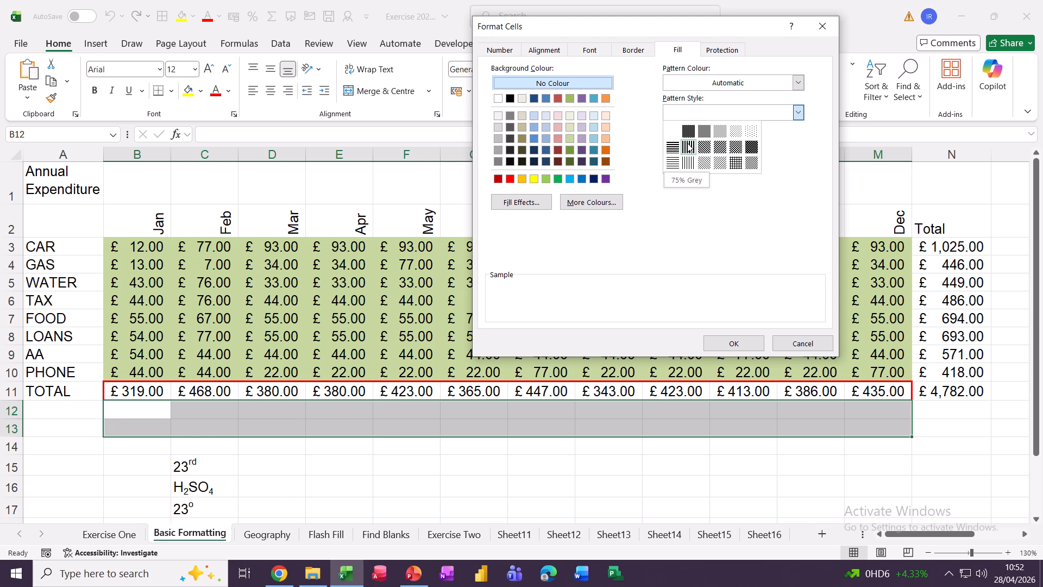
click(703, 148)
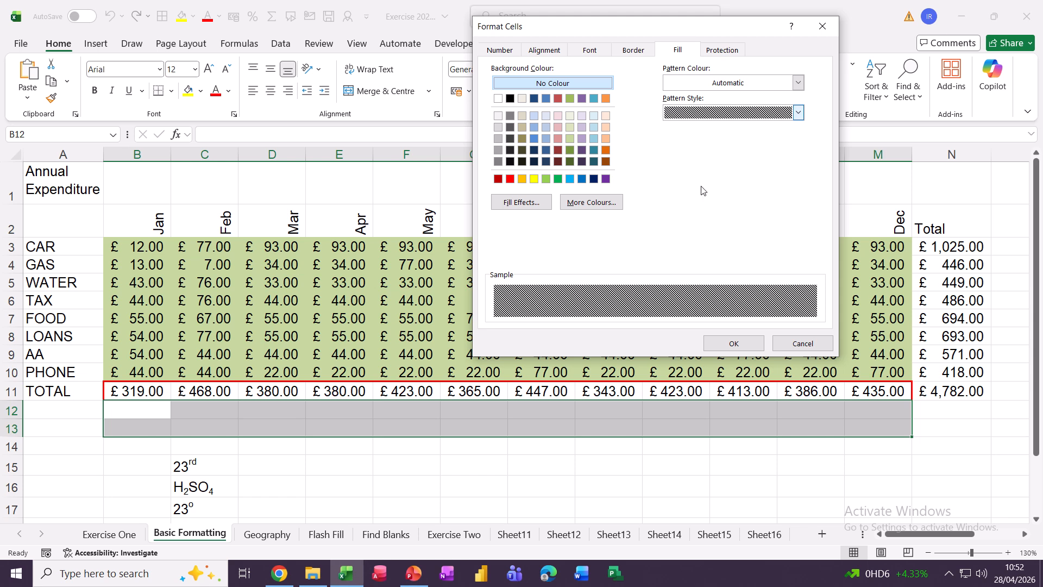
click(732, 346)
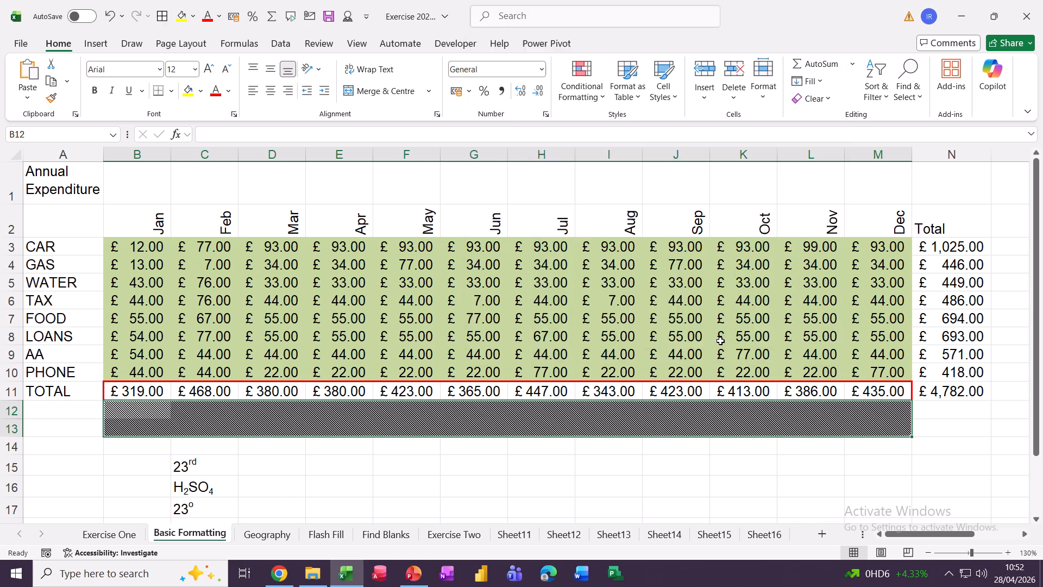
click(417, 429)
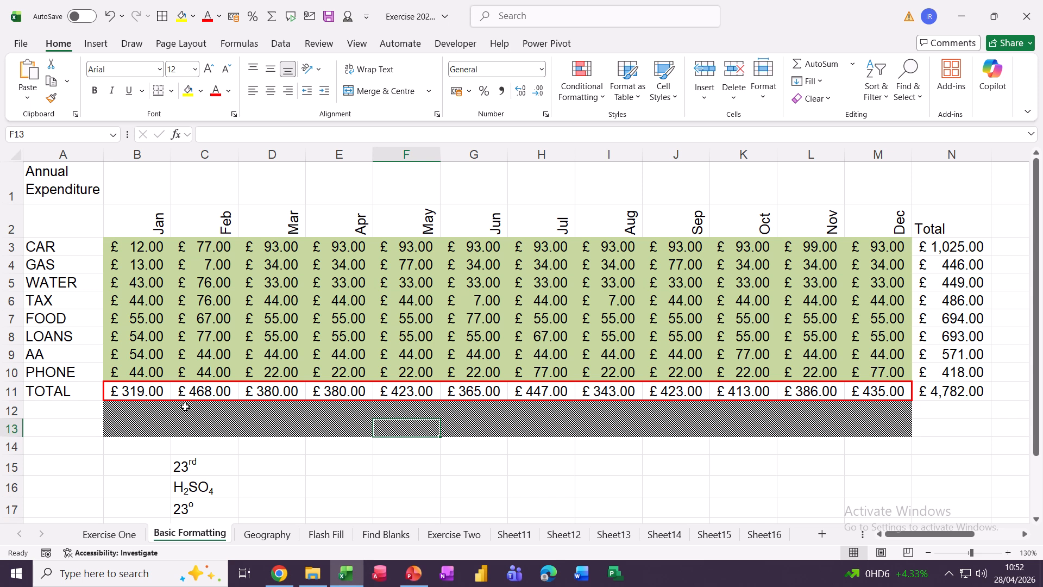
click(229, 416)
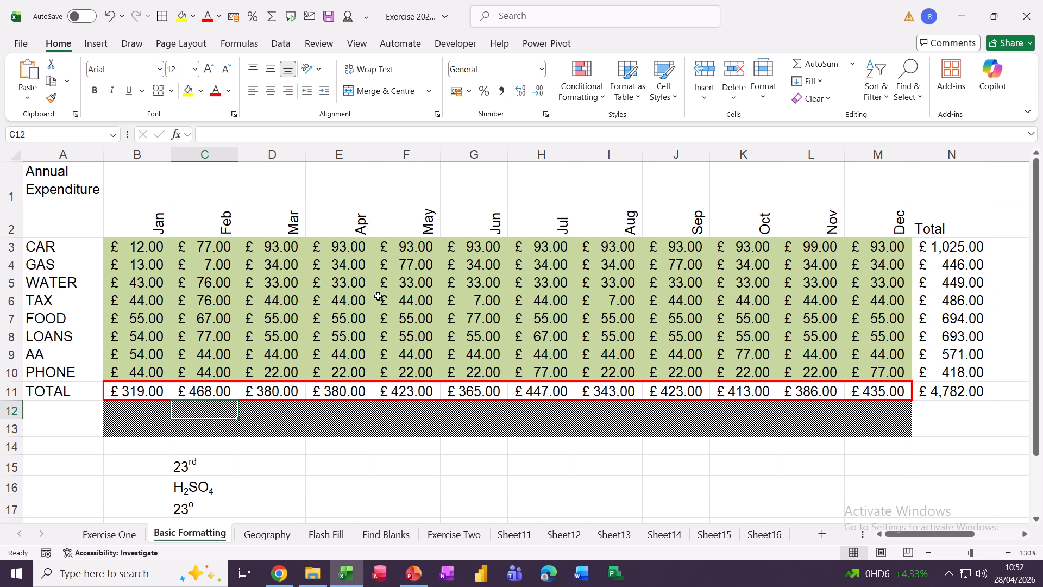
- Enter 23rd in cell D15, beside the existing superscript example
scroll(378, 298, down, 1)
scroll(379, 297, down, 2)
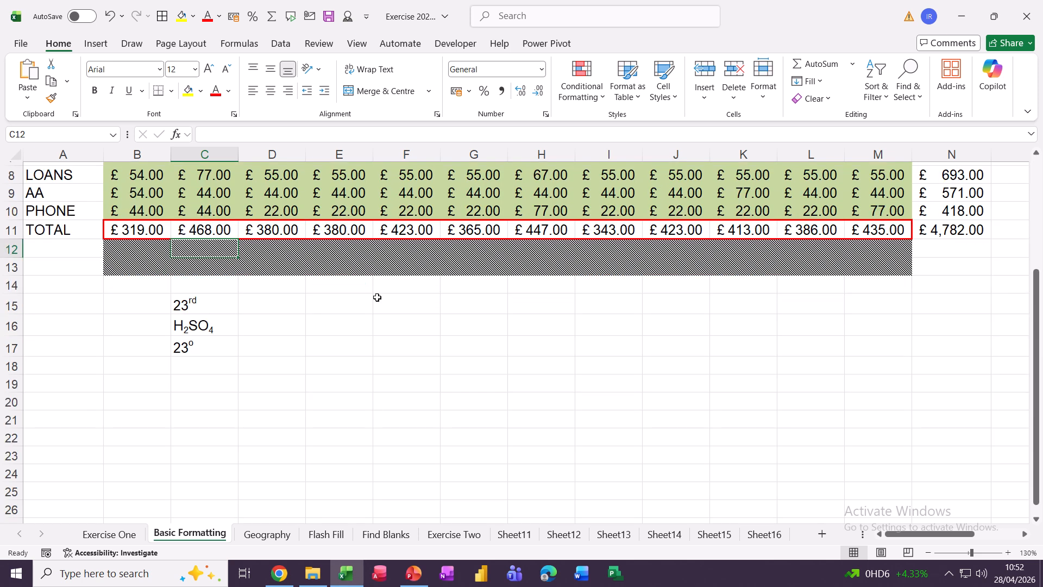
scroll(377, 297, down, 1)
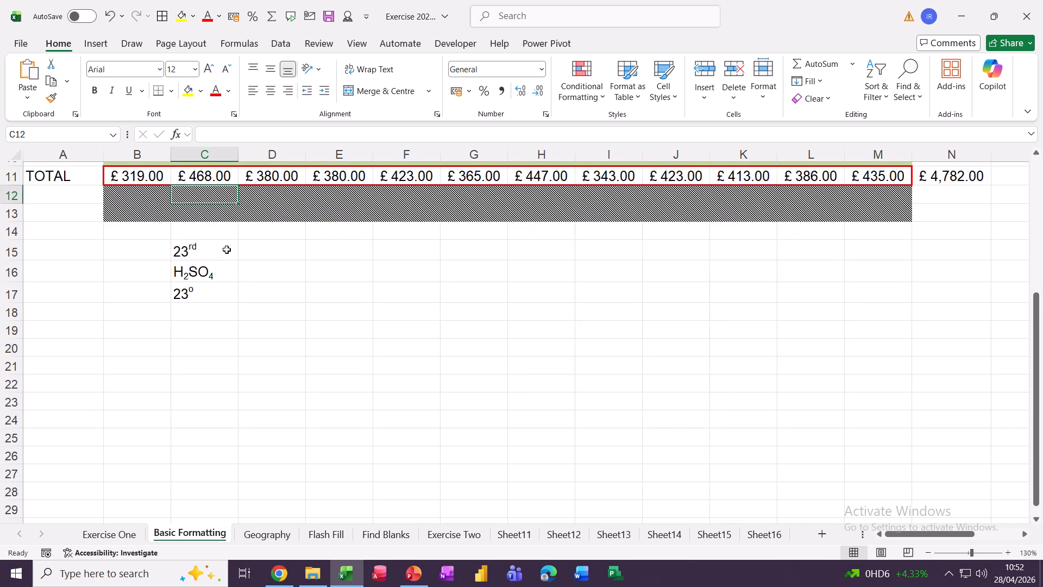
click(248, 248)
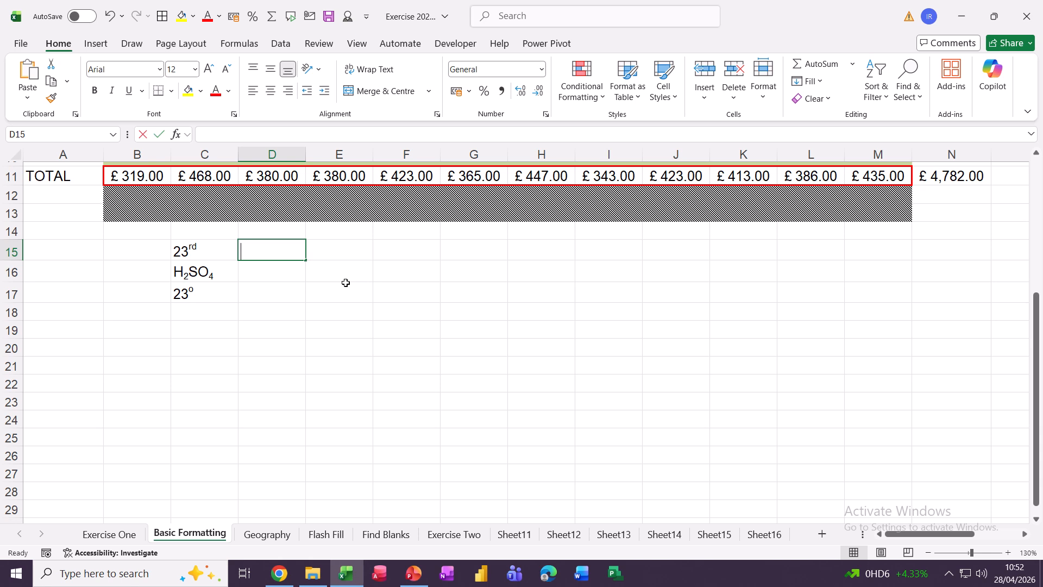
text(23rd)
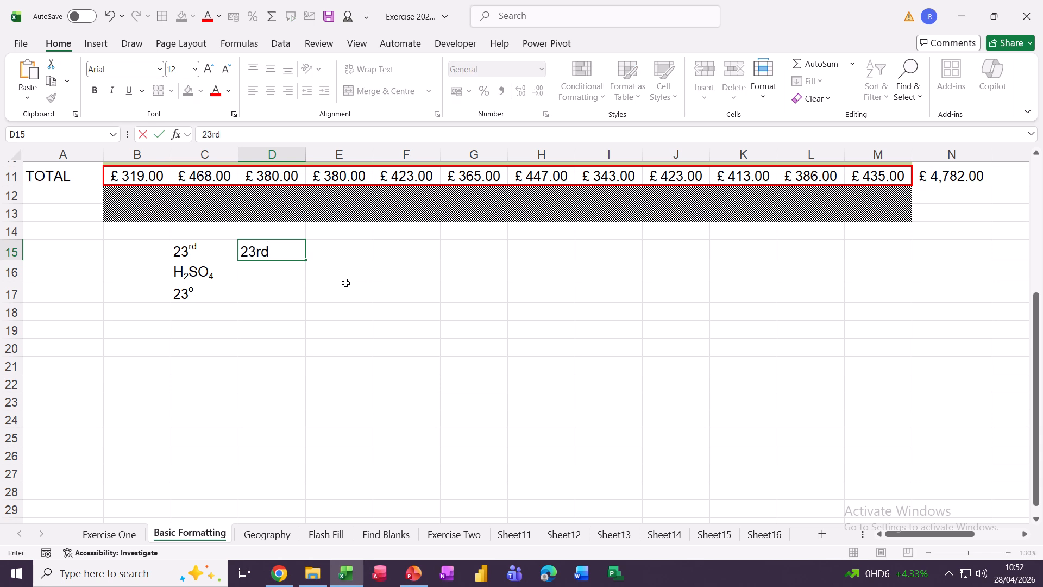
key(Return)
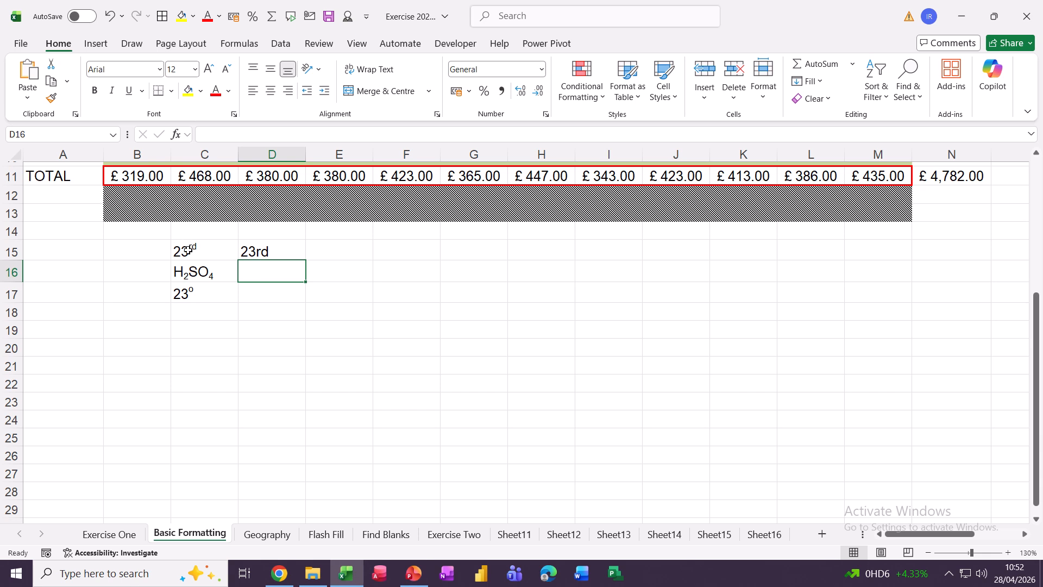
- Format the "rd" in D15 as superscript and fill the ordinal series across to M15
click(275, 253)
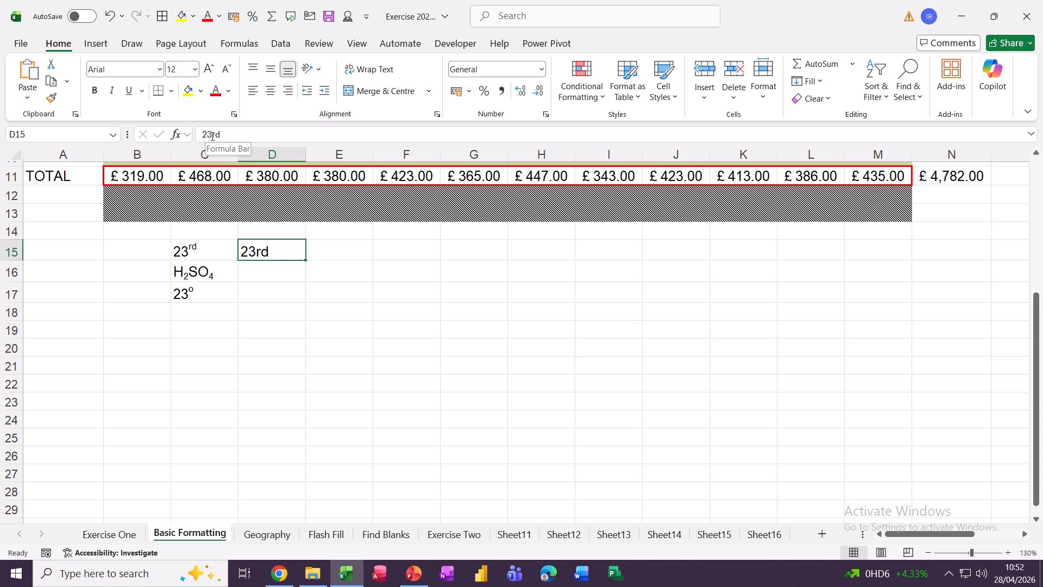
drag(212, 136, 222, 136)
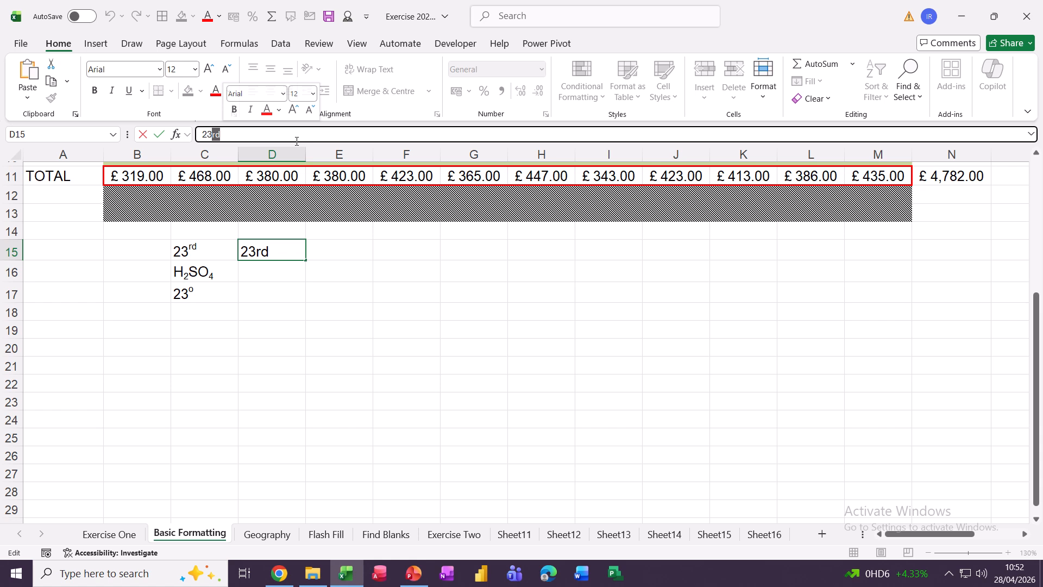
key(ctrl+1)
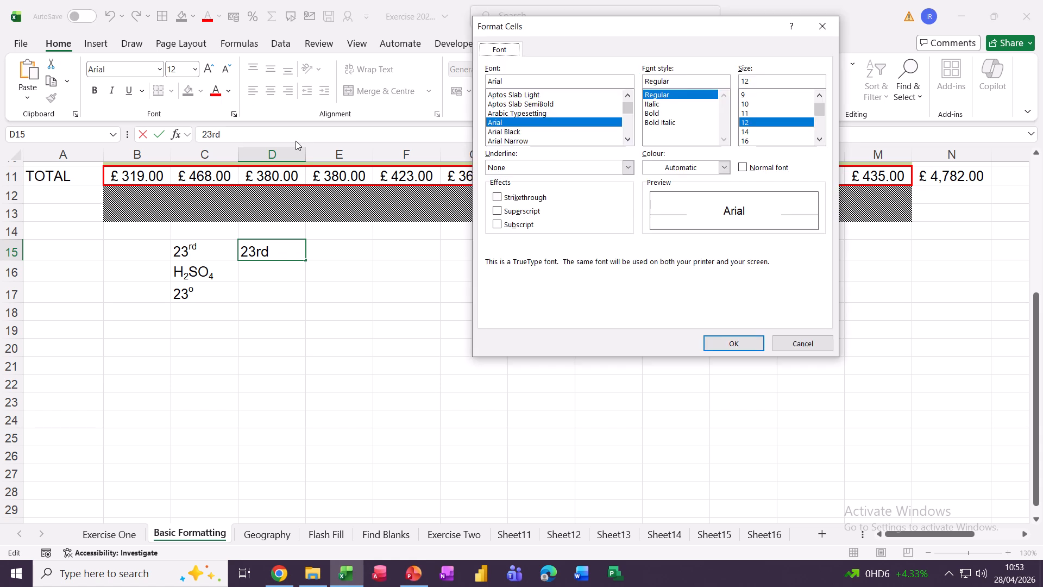
click(497, 211)
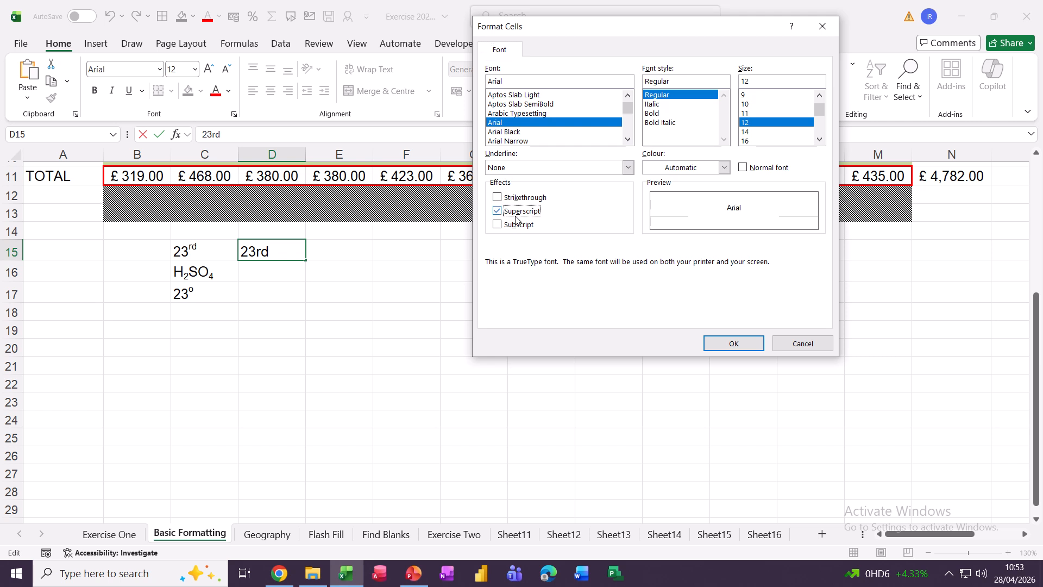
click(716, 349)
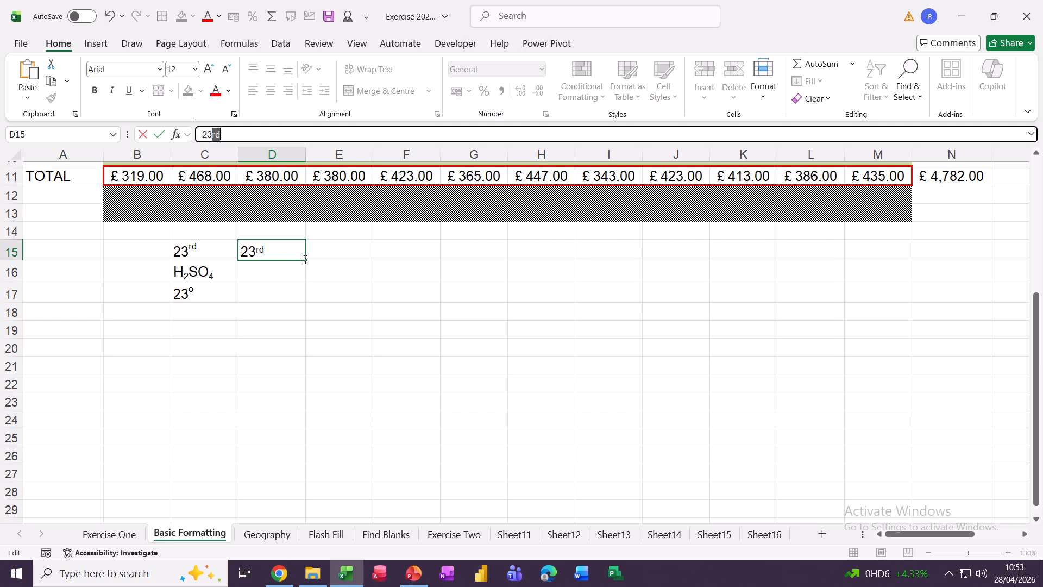
drag(306, 258, 913, 276)
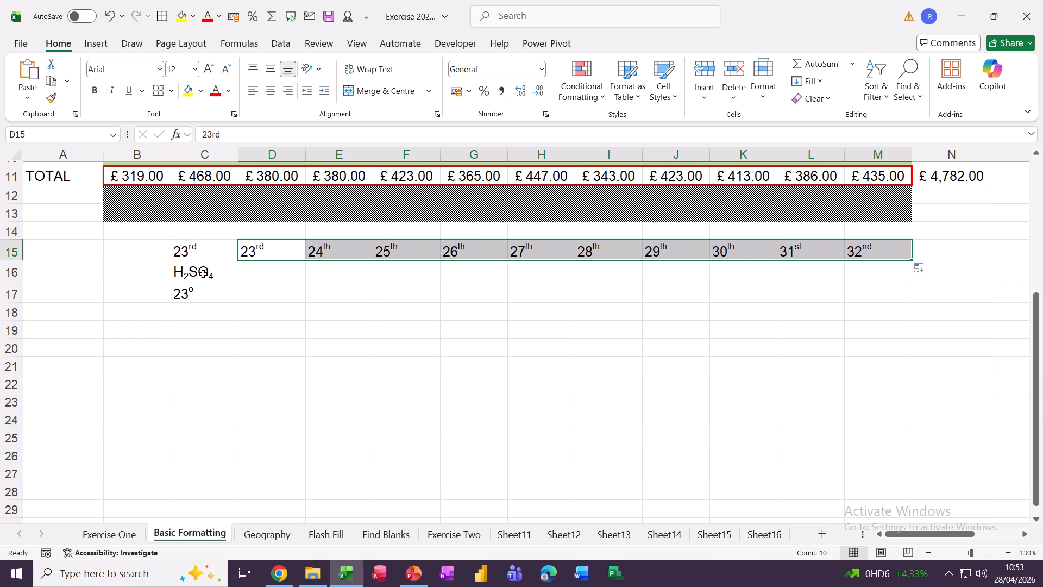
- Enter the chemical formula H2SO4 in cell D16
click(255, 275)
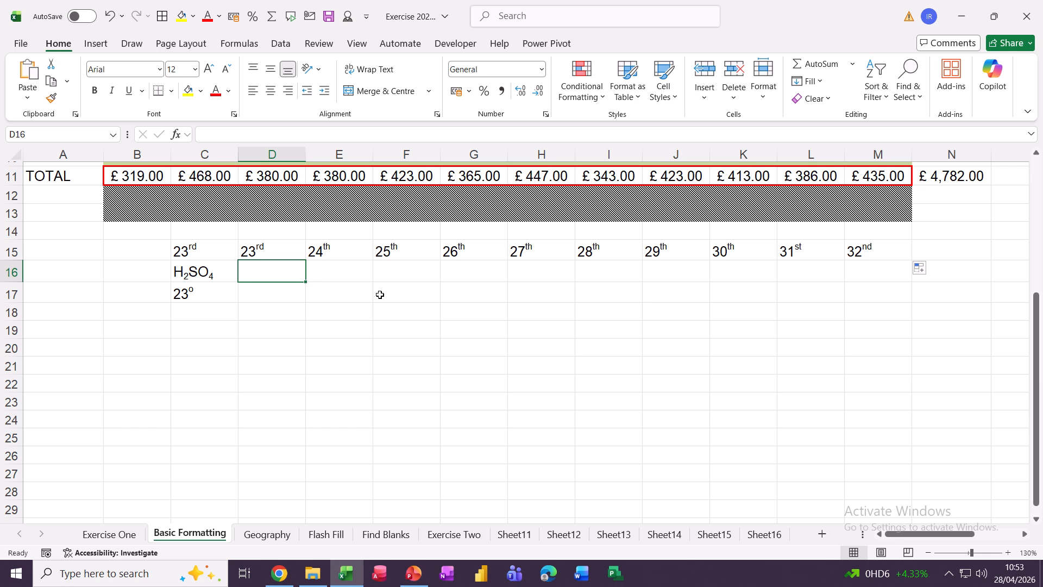
text(H2)
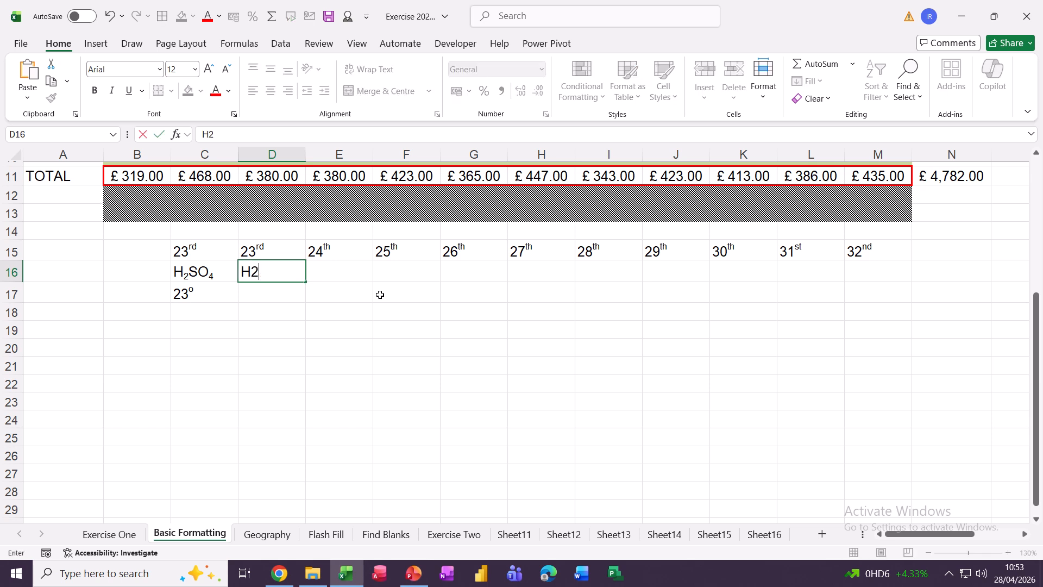
text(SO4)
click(337, 314)
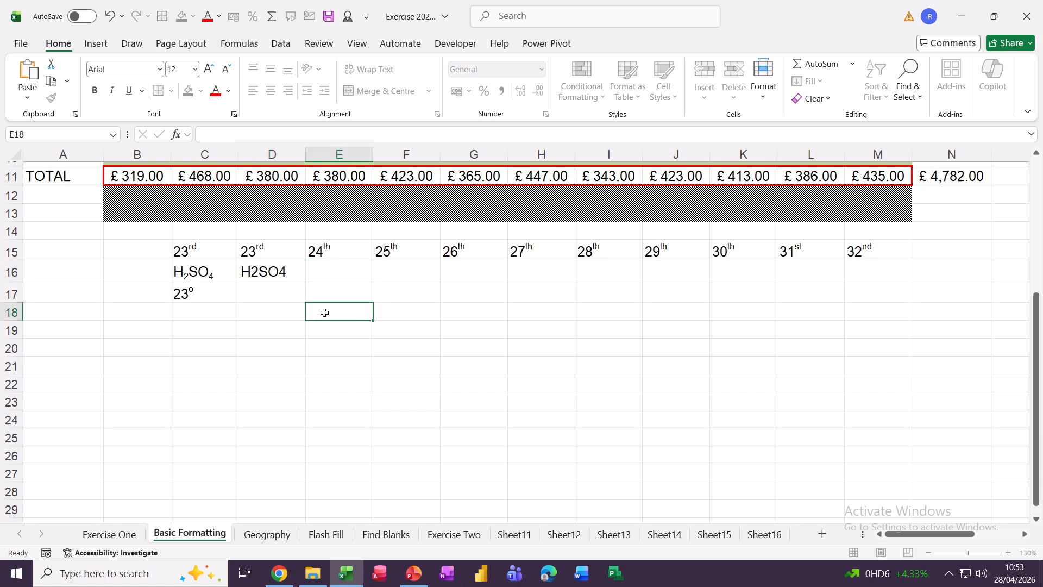
- Format the 2 in the H2SO4 formula in cell D16 as subscript
click(272, 286)
click(251, 270)
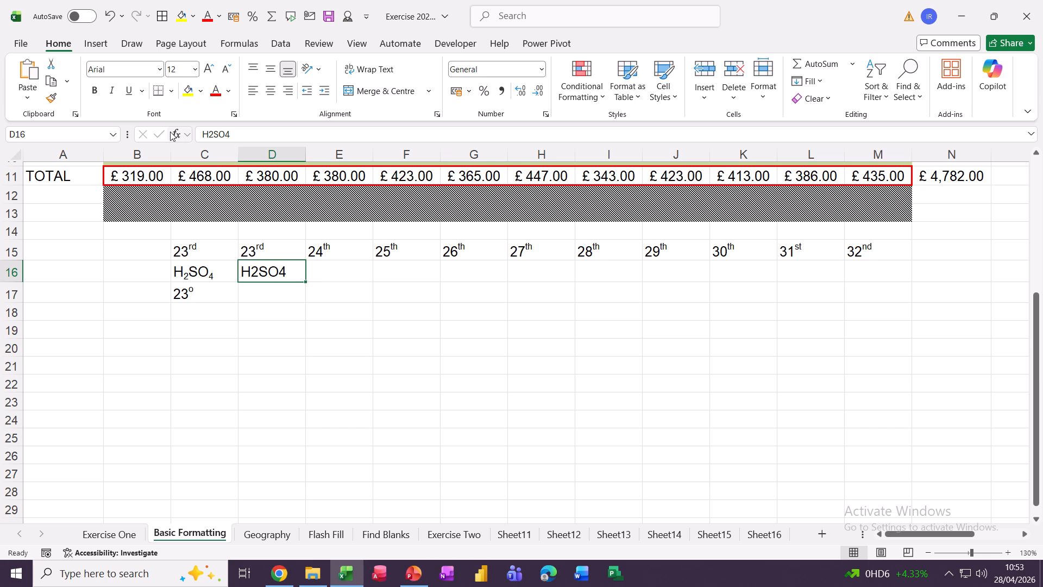
click(207, 134)
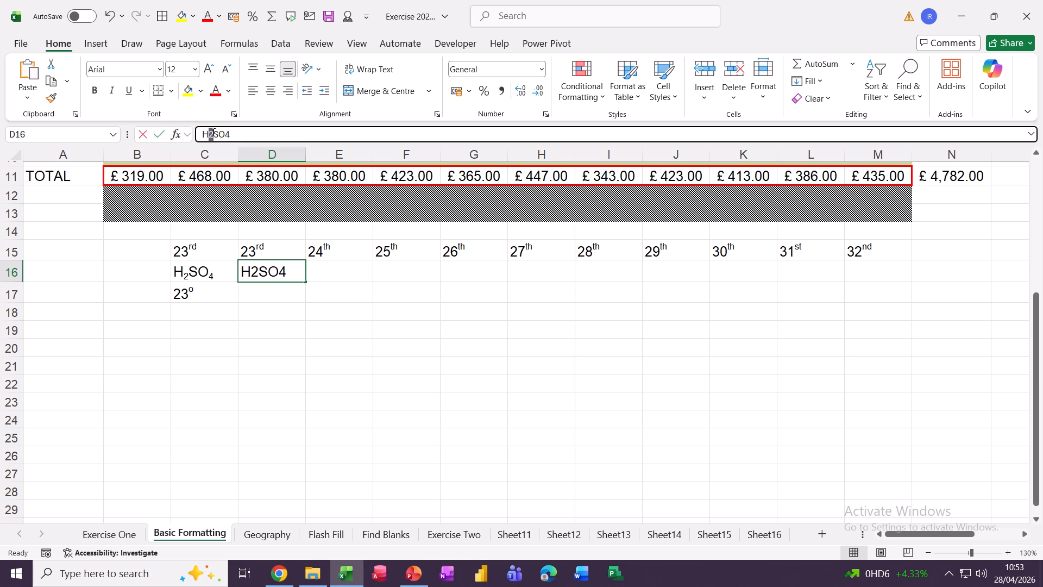
drag(208, 135, 214, 134)
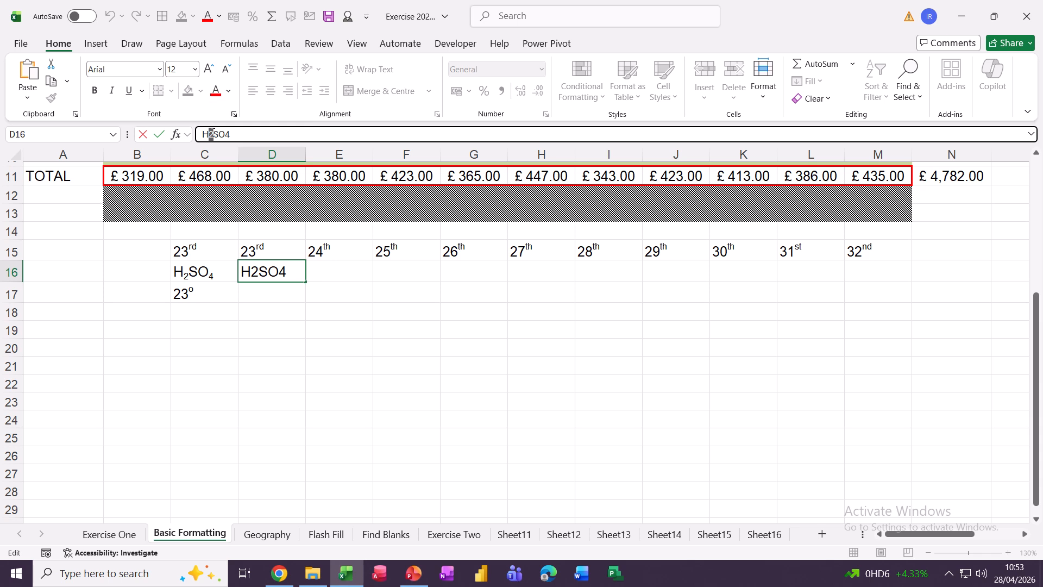
key(ctrl+1)
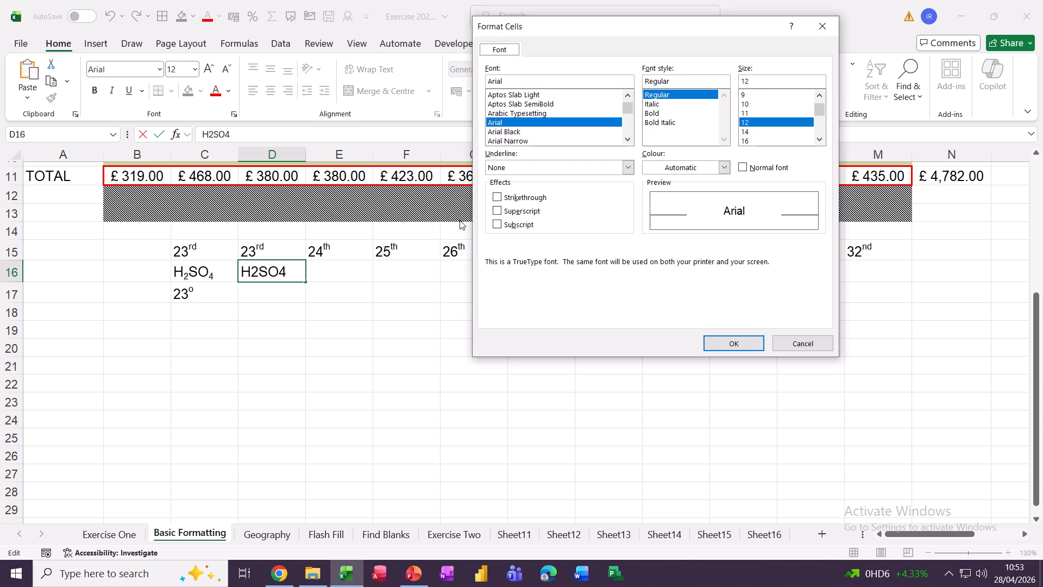
click(497, 224)
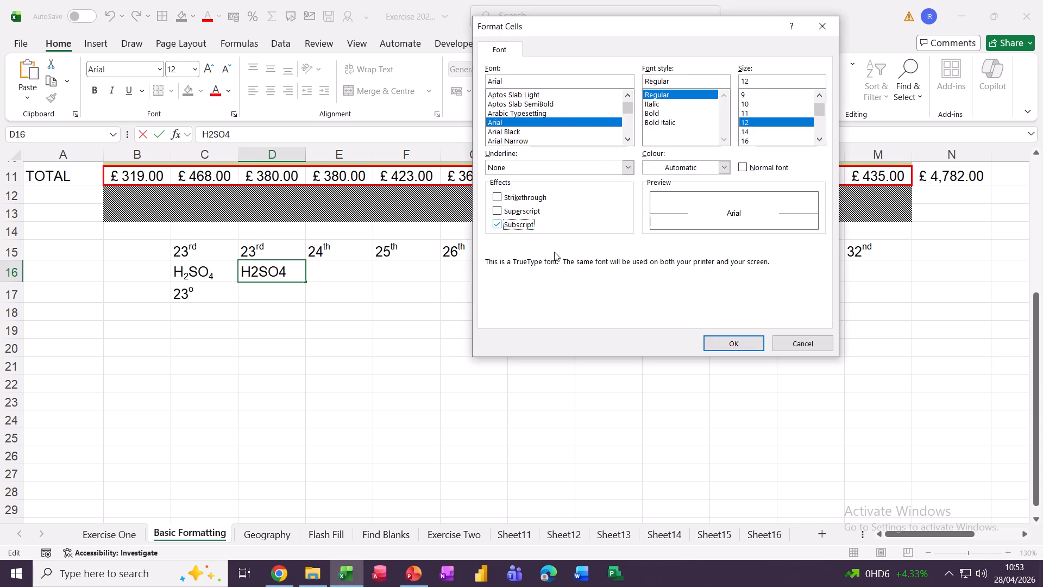
click(733, 343)
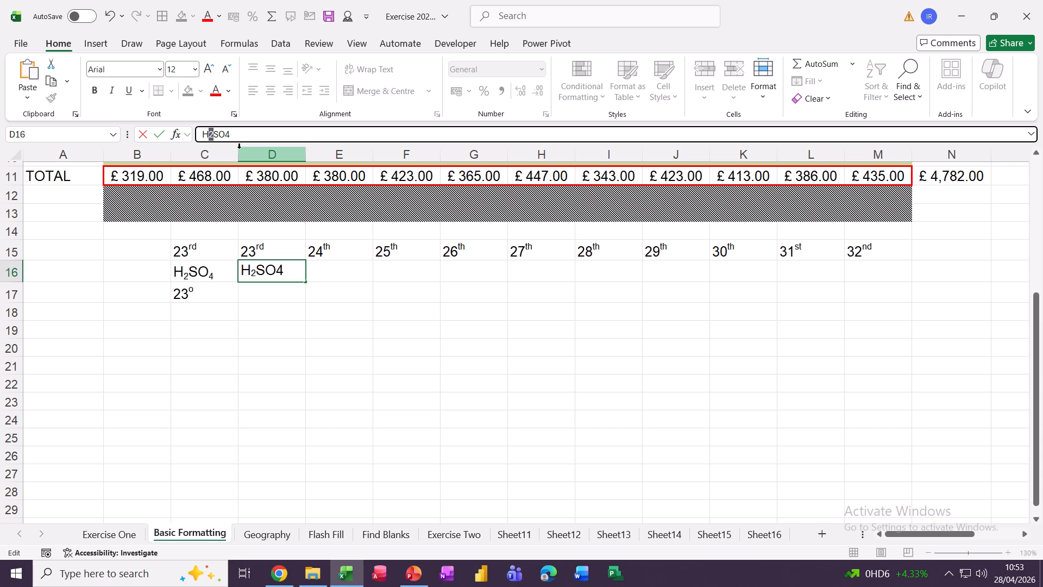
- Format the 4 in the D16 chemical formula as subscript and finish editing the cell
drag(225, 134, 233, 135)
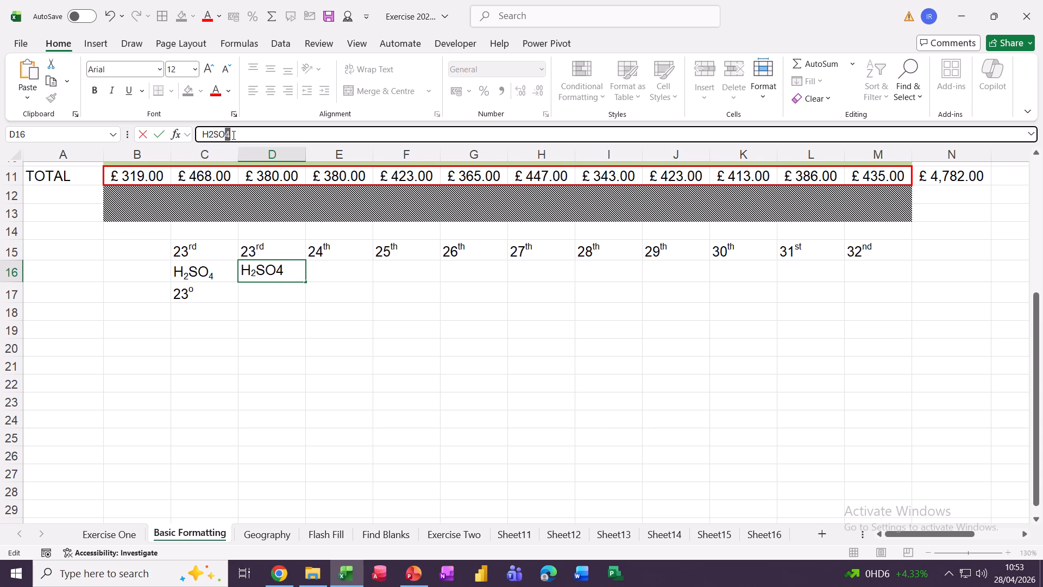
key(ctrl+1)
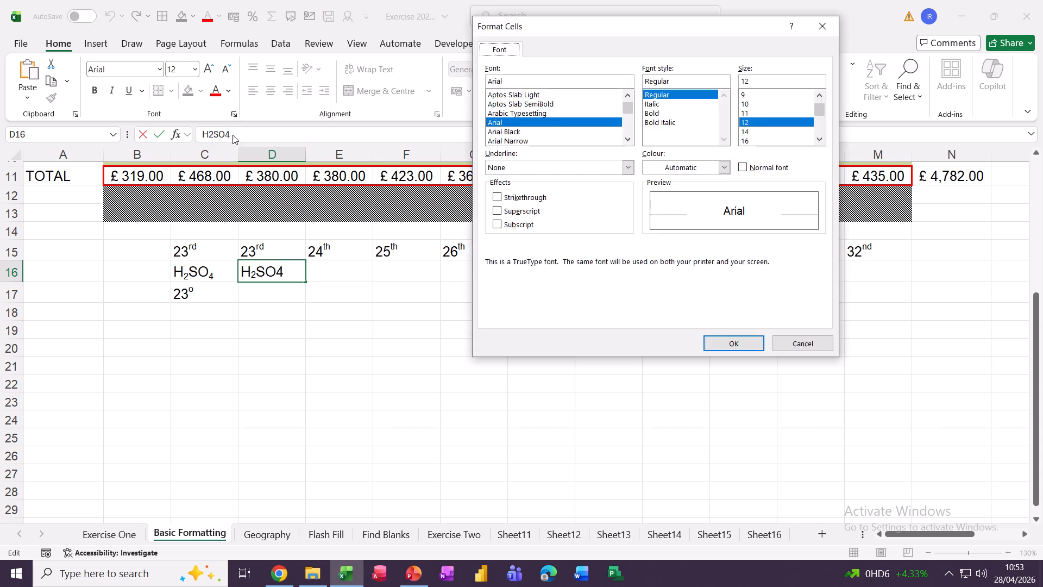
click(497, 225)
click(704, 343)
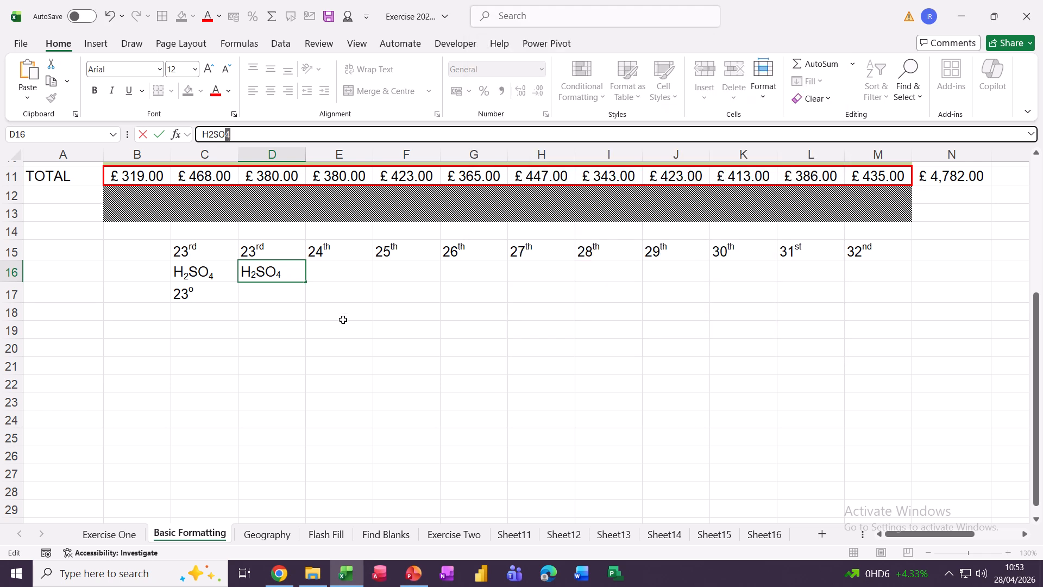
click(319, 313)
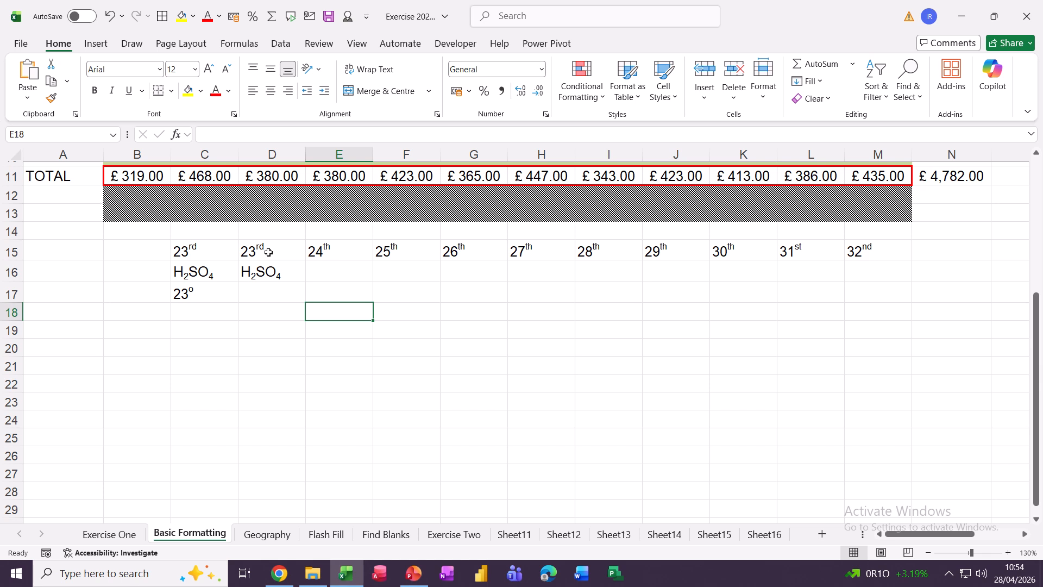
- Enter 23° with a degree symbol in cell D17, beside the existing example
click(257, 296)
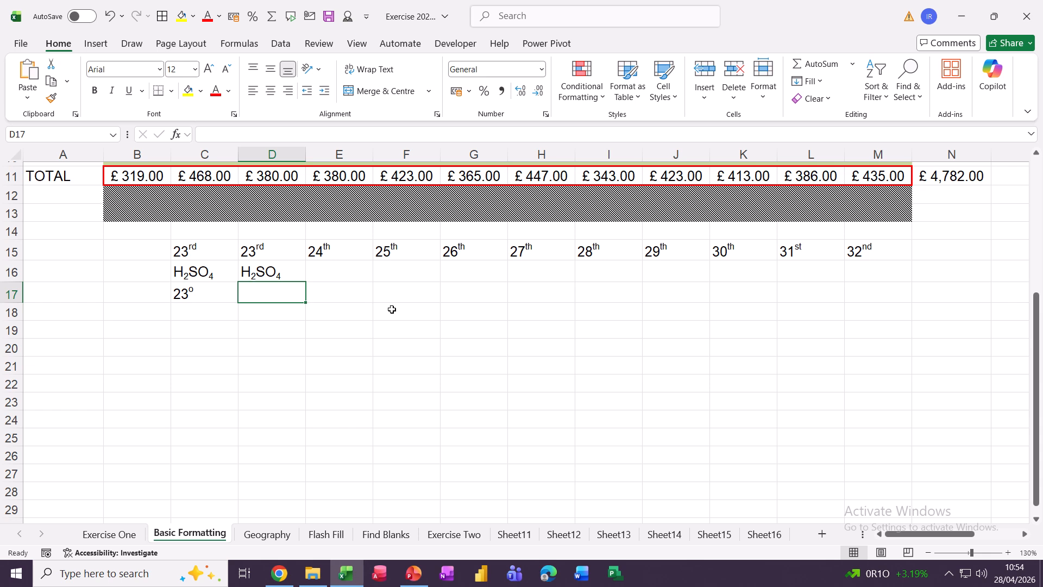
text(23)
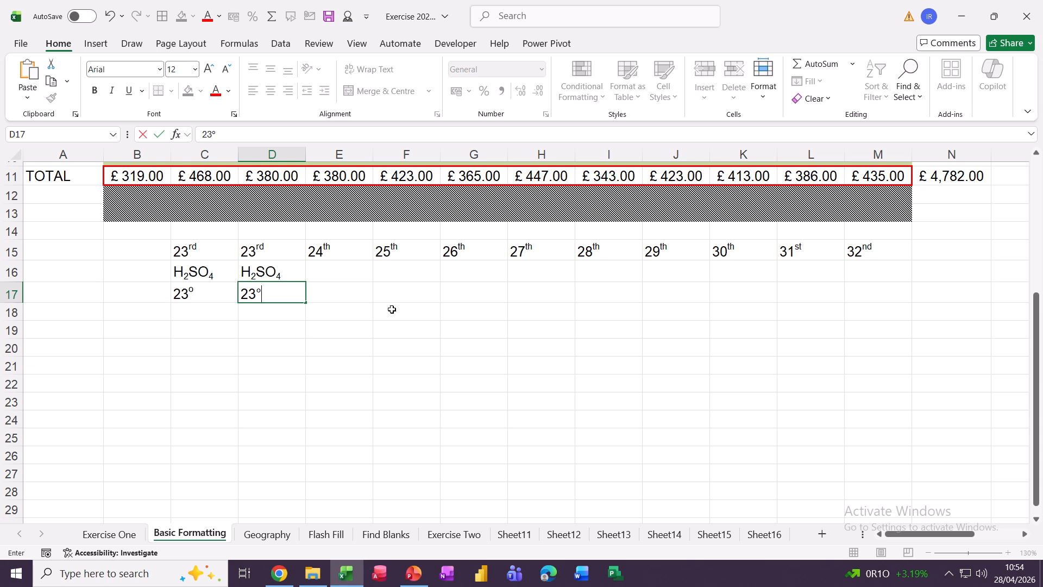
click(298, 331)
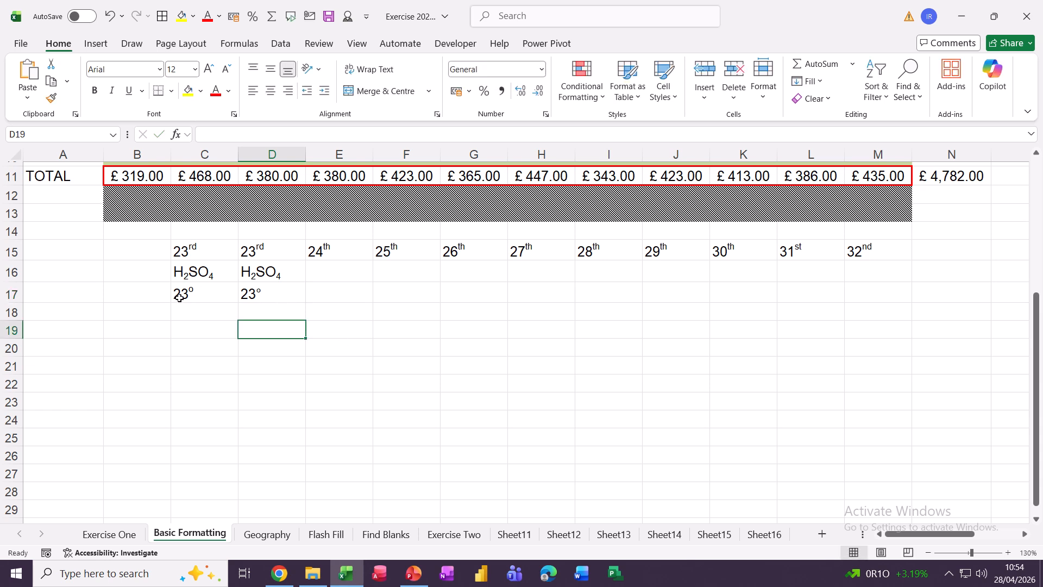
- Examine the symbol library's character codes for the percent, copyright and registered signs, comparing the Symbol (decimal) and Symbol (hex) code systems
click(267, 297)
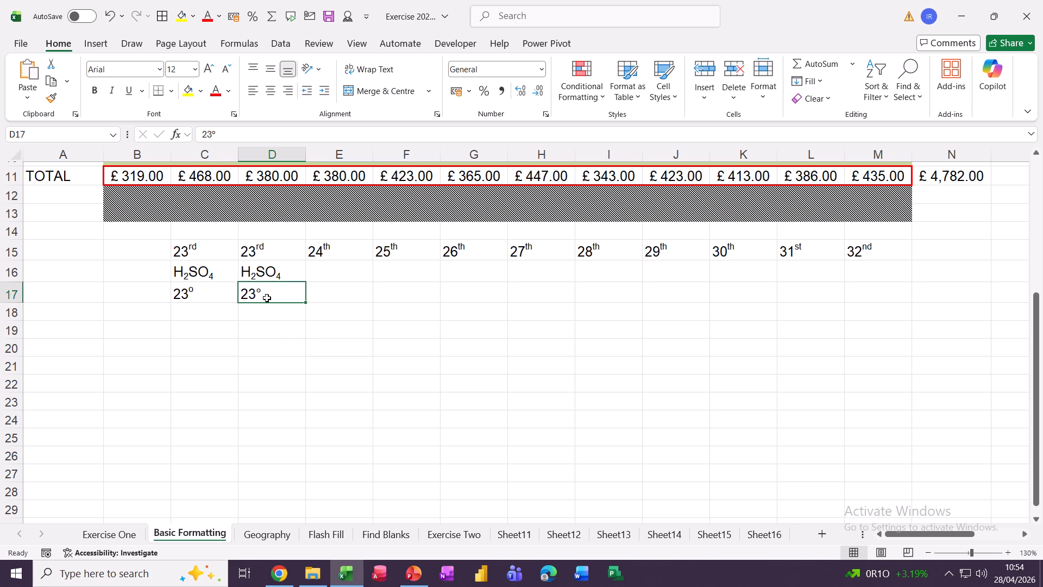
click(94, 43)
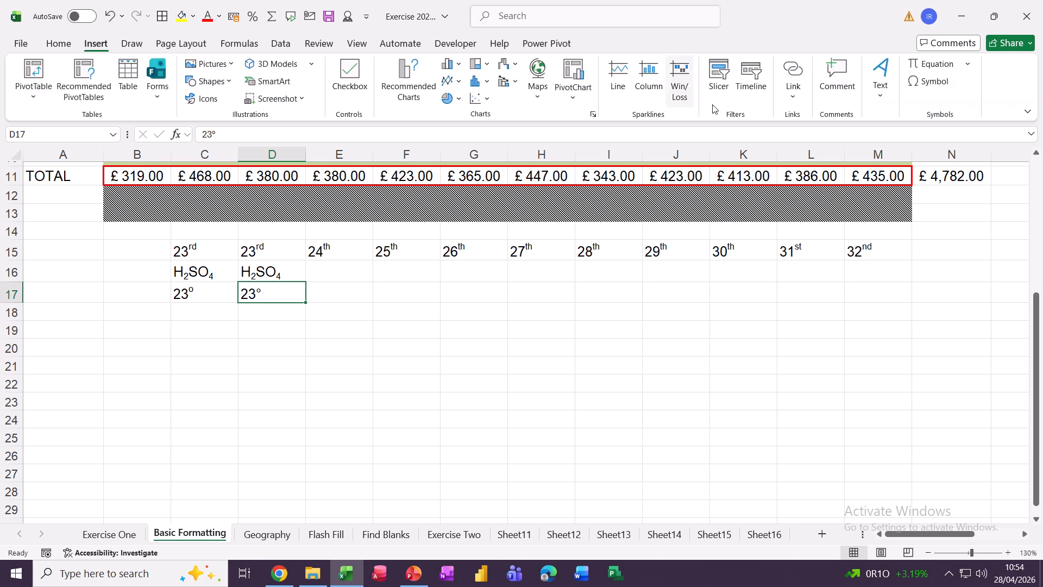
click(923, 83)
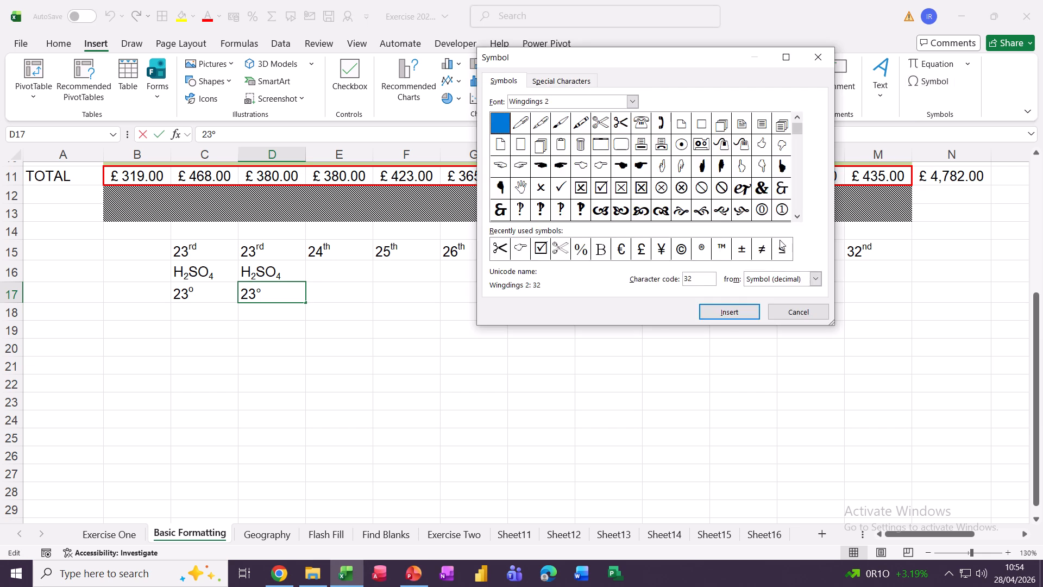
click(584, 255)
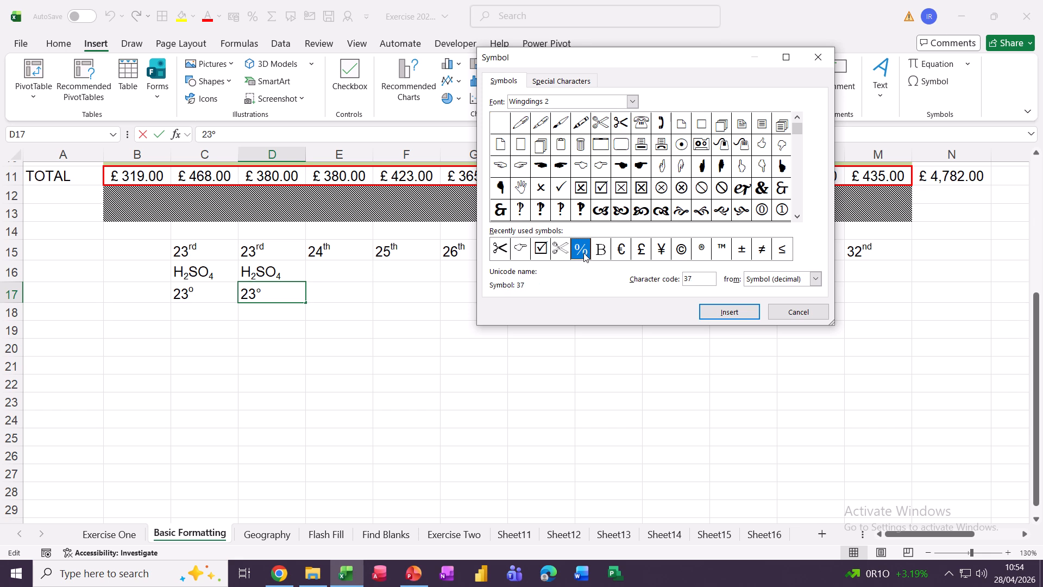
click(682, 250)
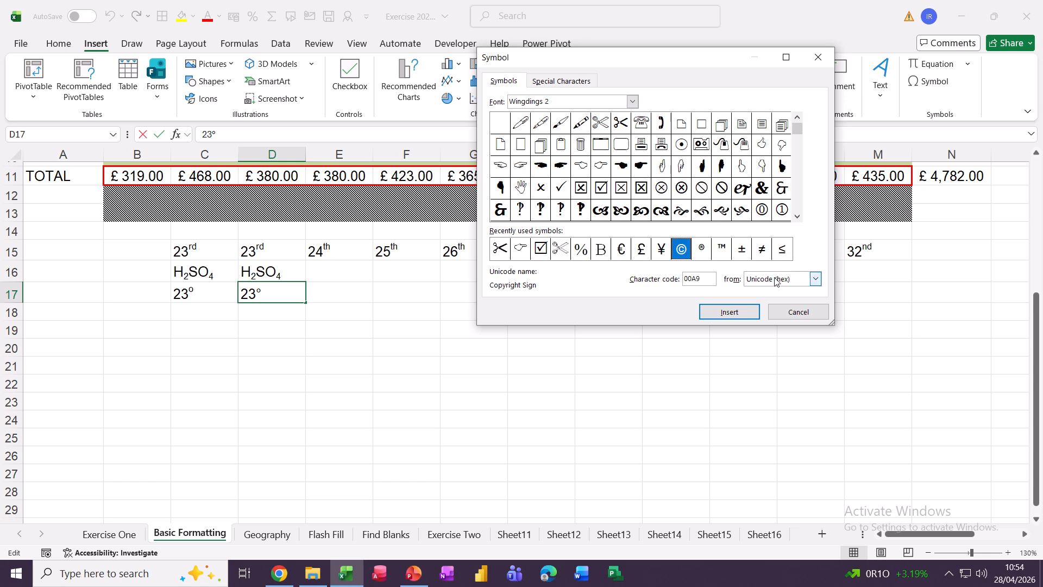
click(814, 278)
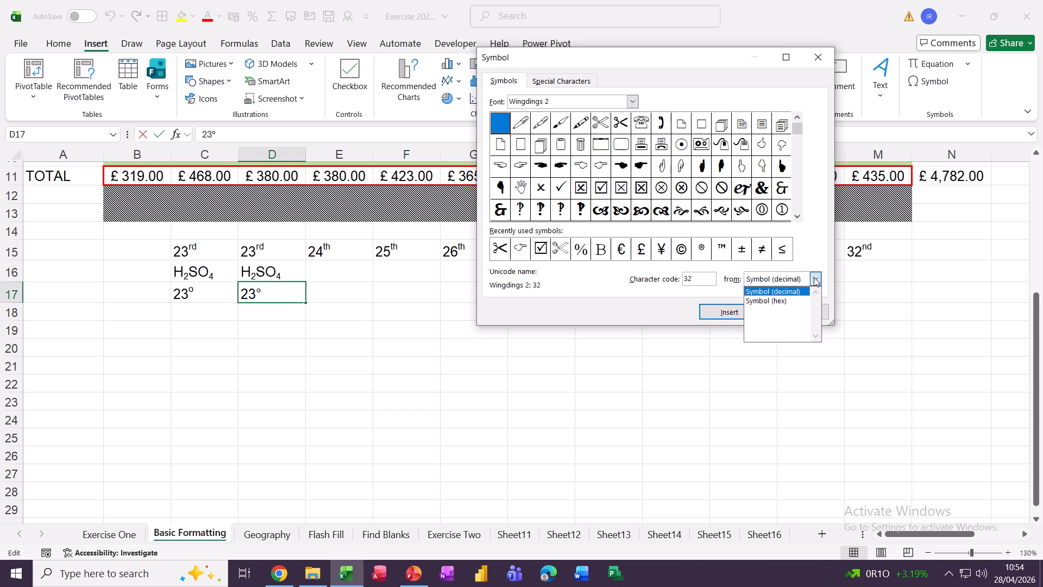
click(777, 303)
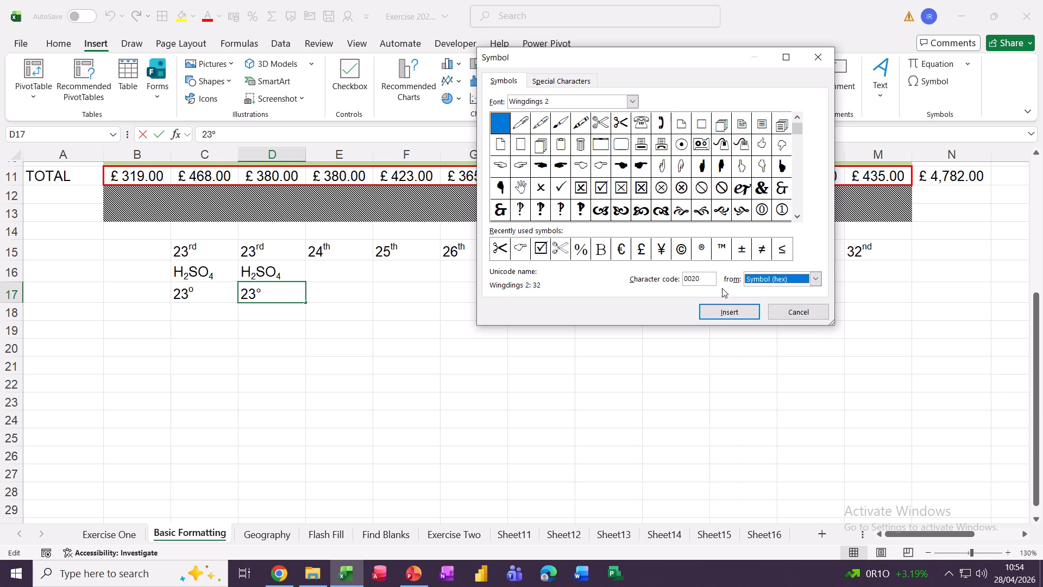
click(681, 255)
click(704, 254)
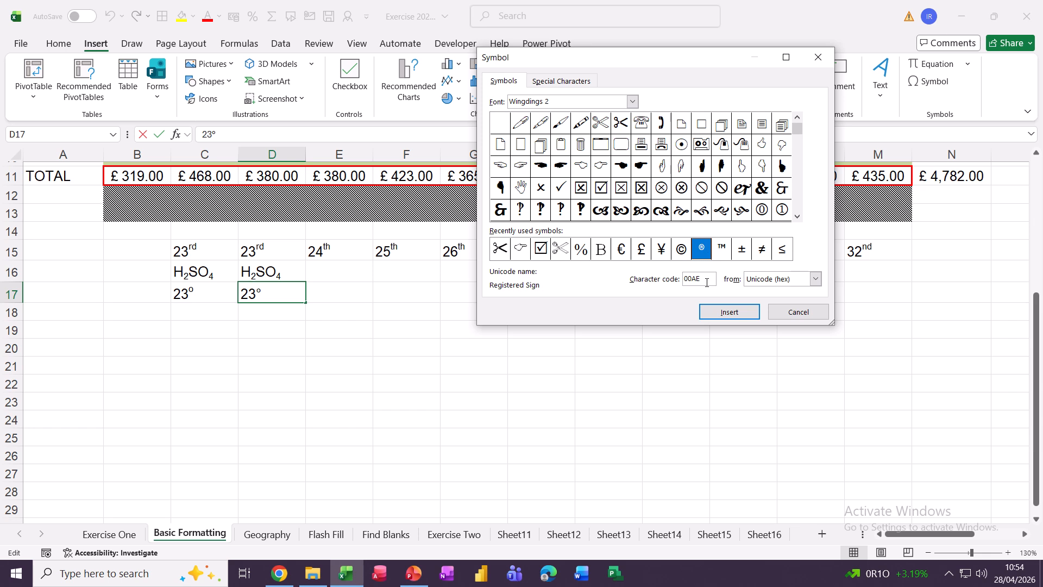
click(816, 280)
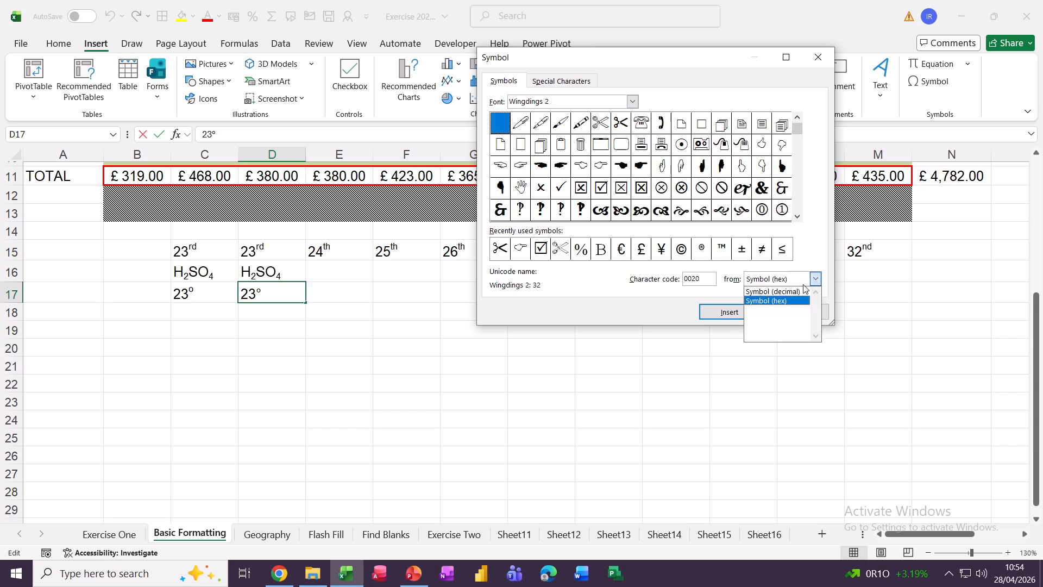
click(771, 300)
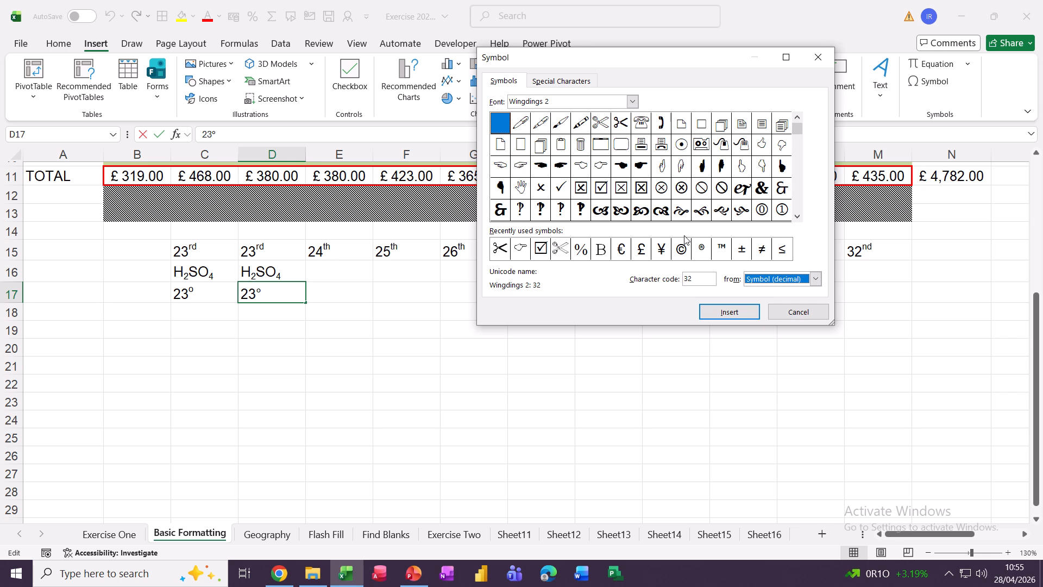
- Check the character codes of the circled cross and plus-minus sign, including Symbol (hex), and close the symbol library without inserting anything
click(663, 190)
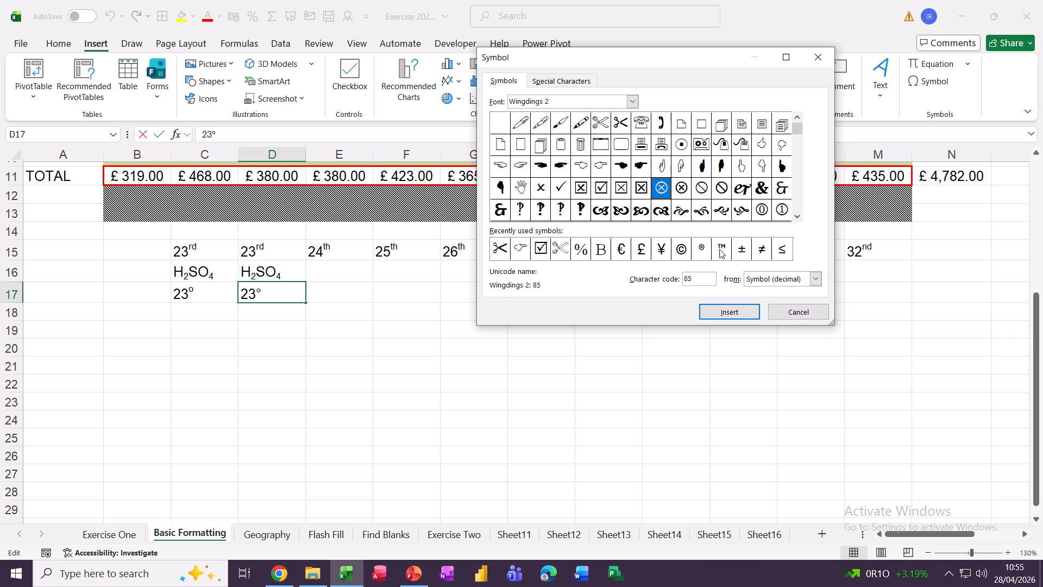
click(742, 251)
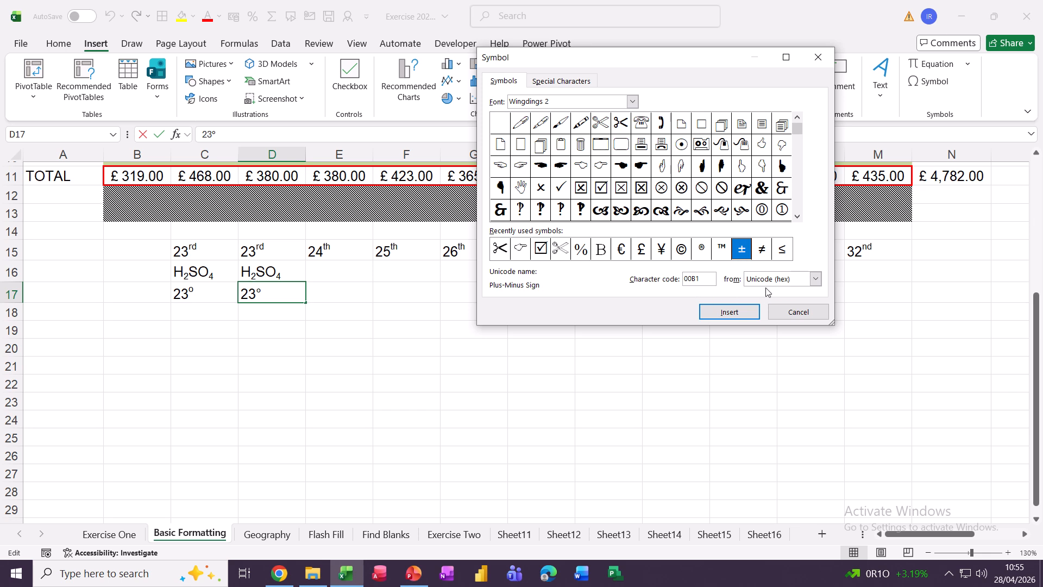
click(786, 281)
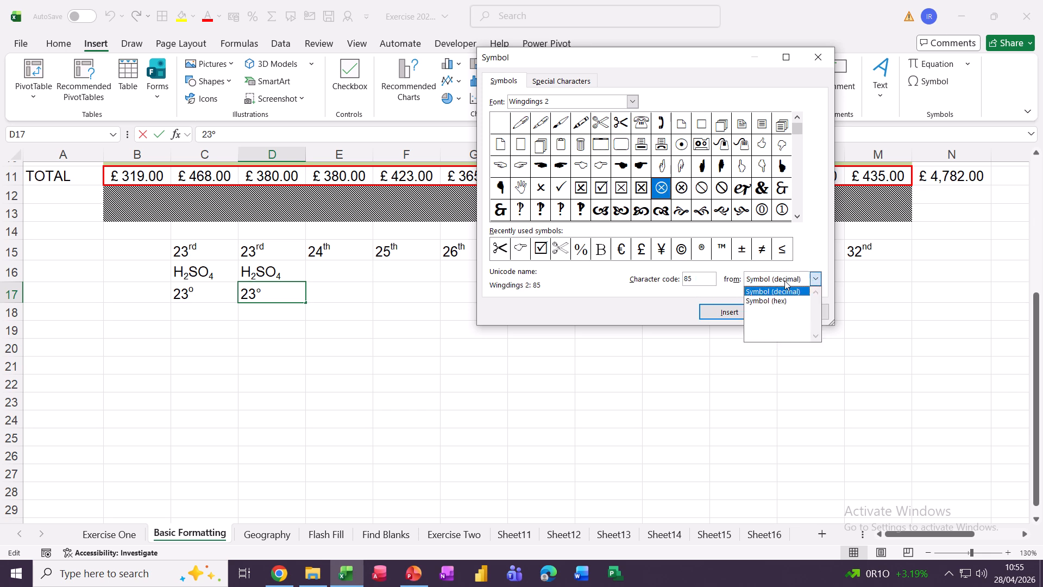
click(752, 303)
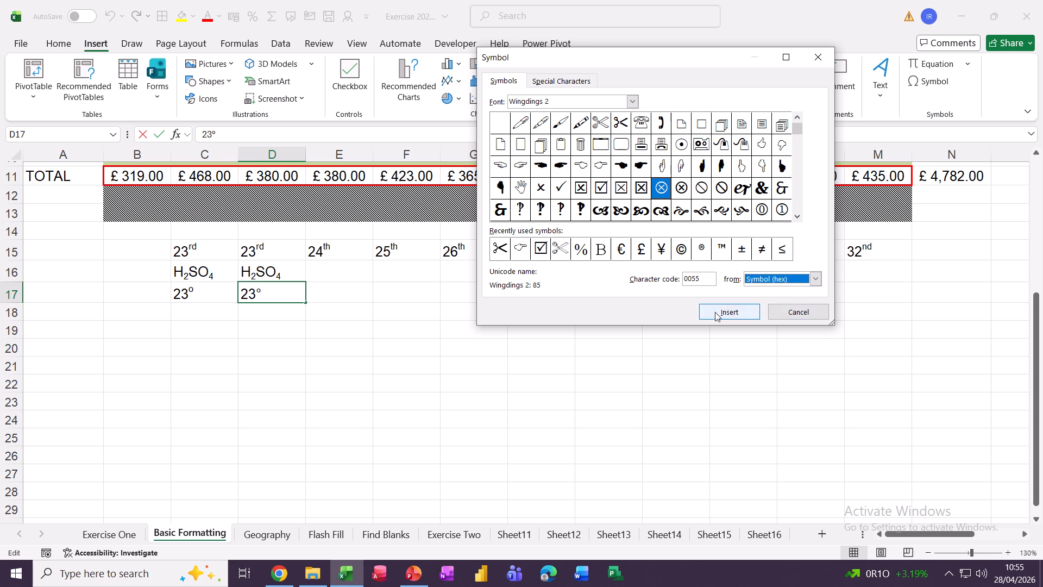
click(782, 318)
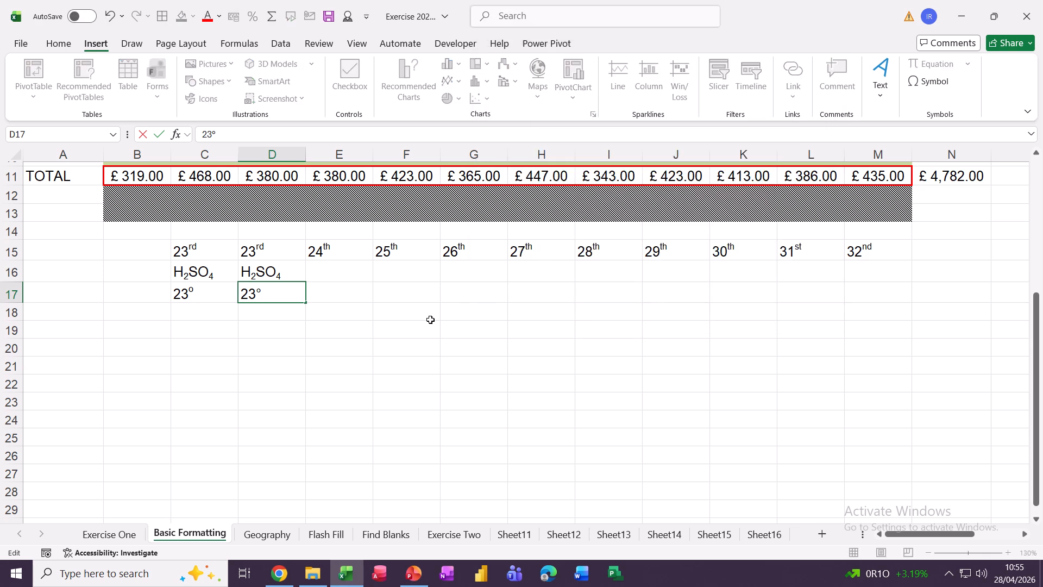
- Go to the Flash Fill sheet, inspect the first-name part of the e-mail address in B3 without changing it, and select C3
scroll(383, 303, up, 3)
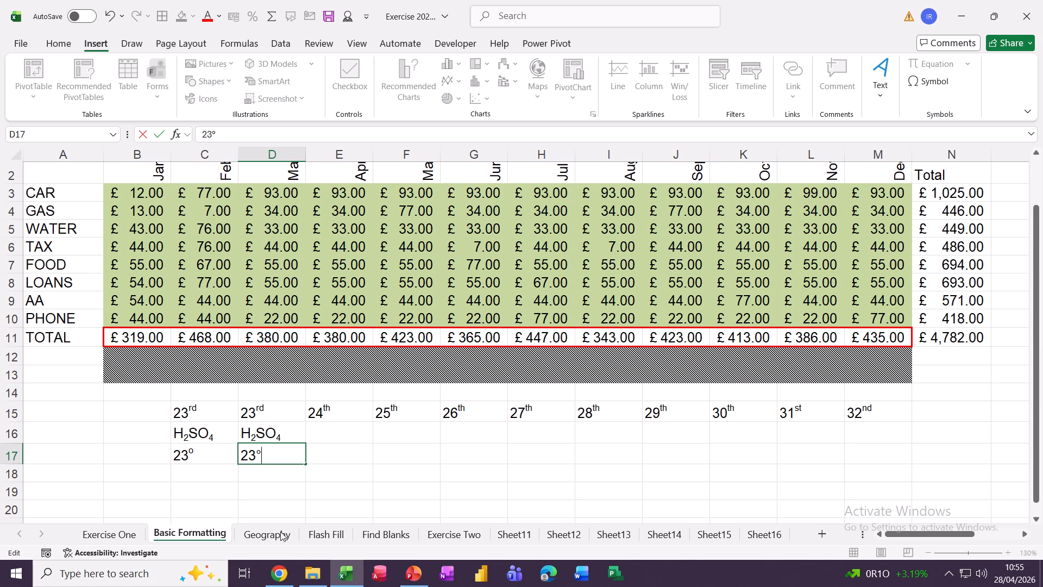
click(320, 535)
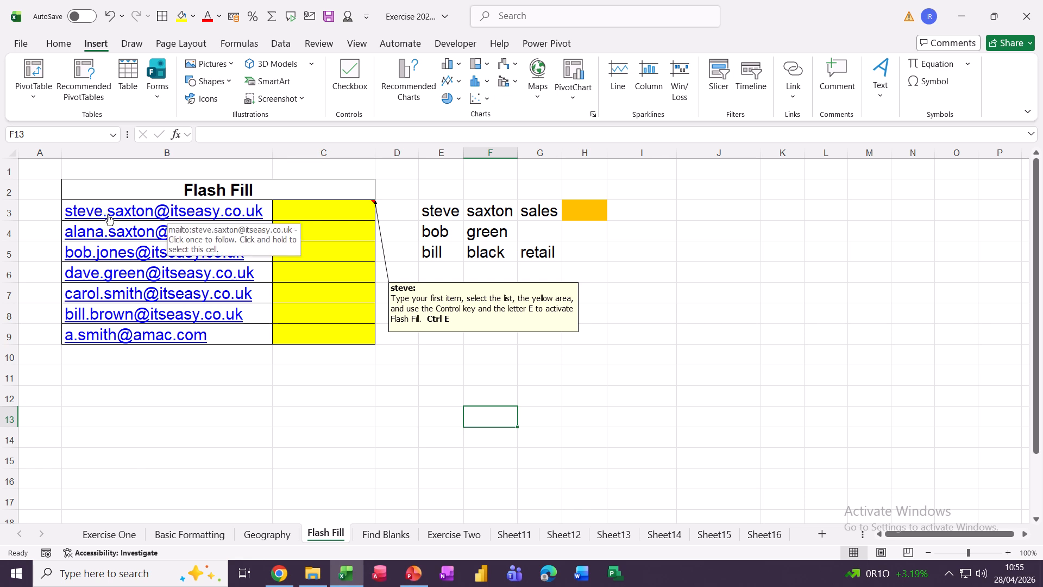
click(32, 210)
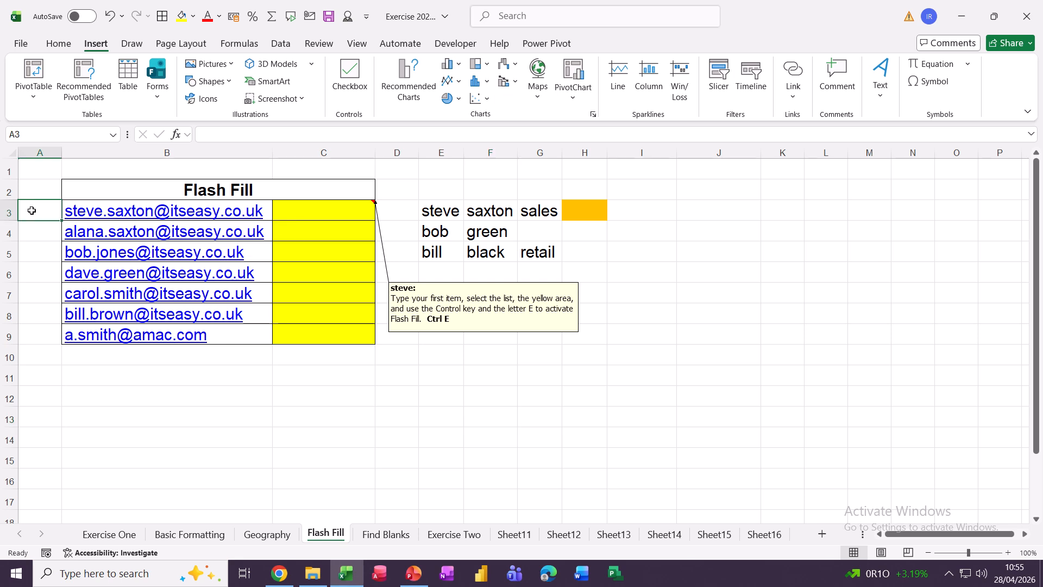
key(Right)
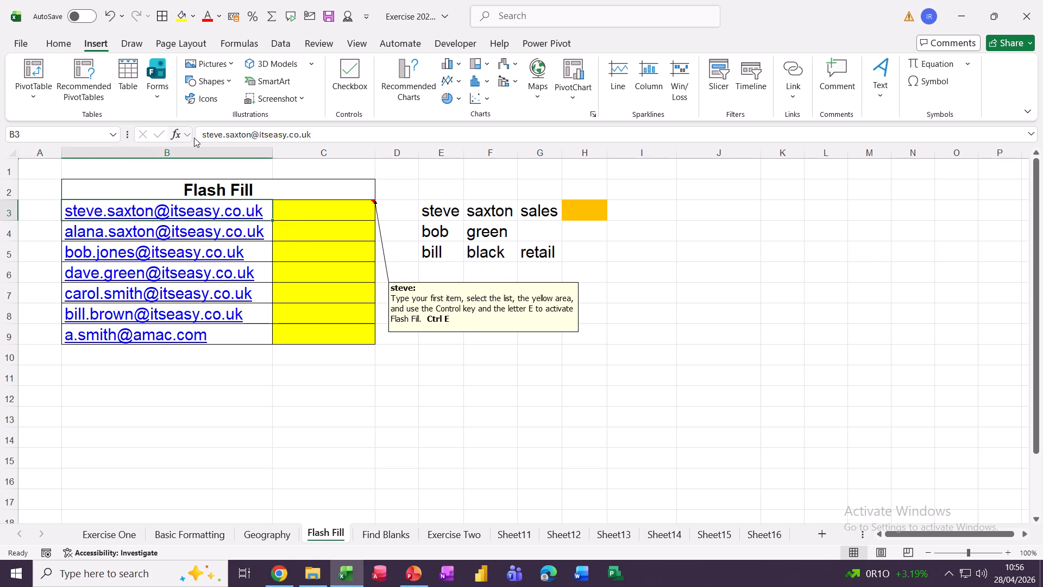
double_click(206, 134)
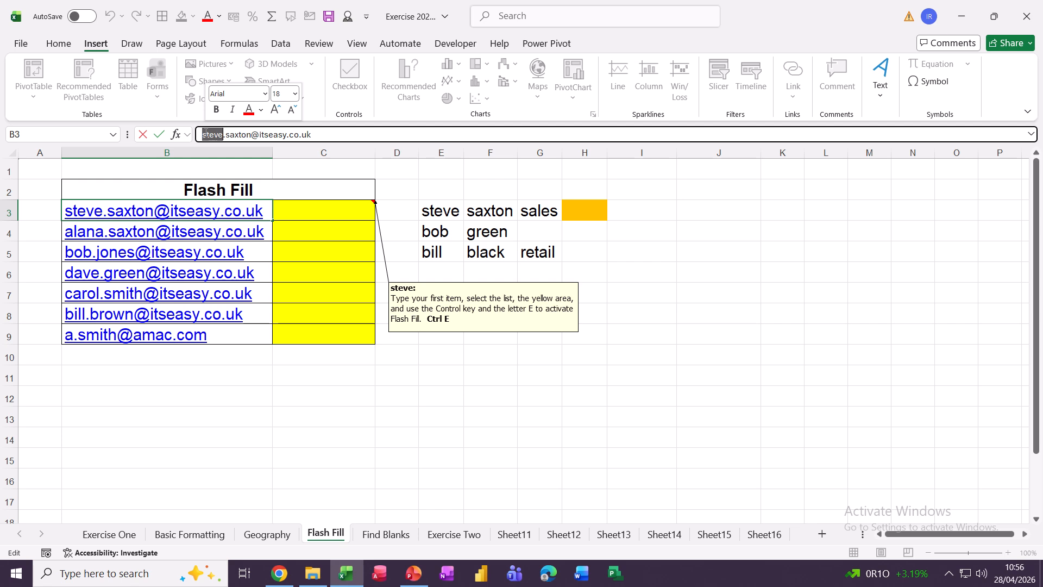
click(143, 135)
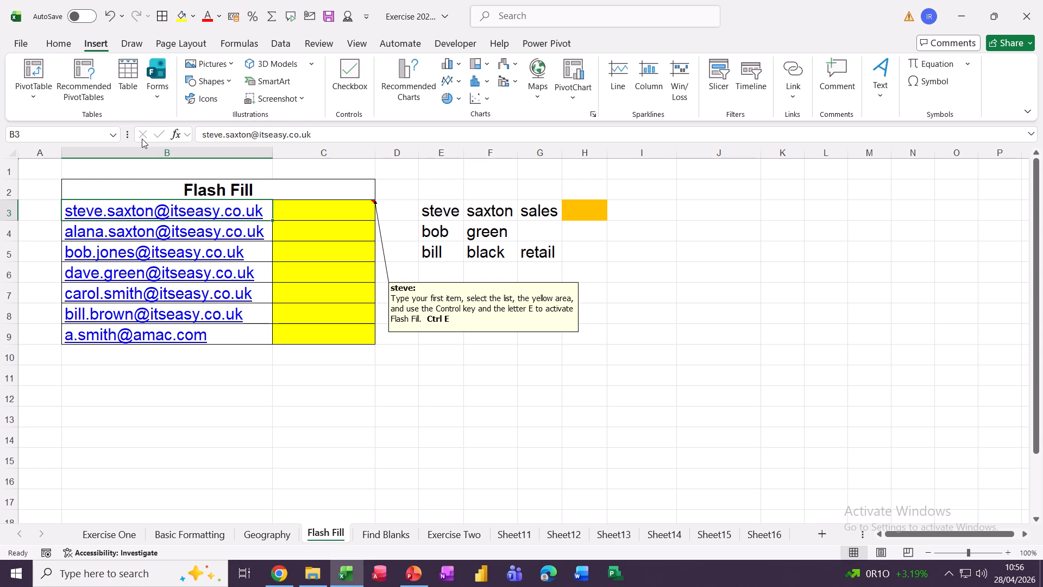
click(302, 211)
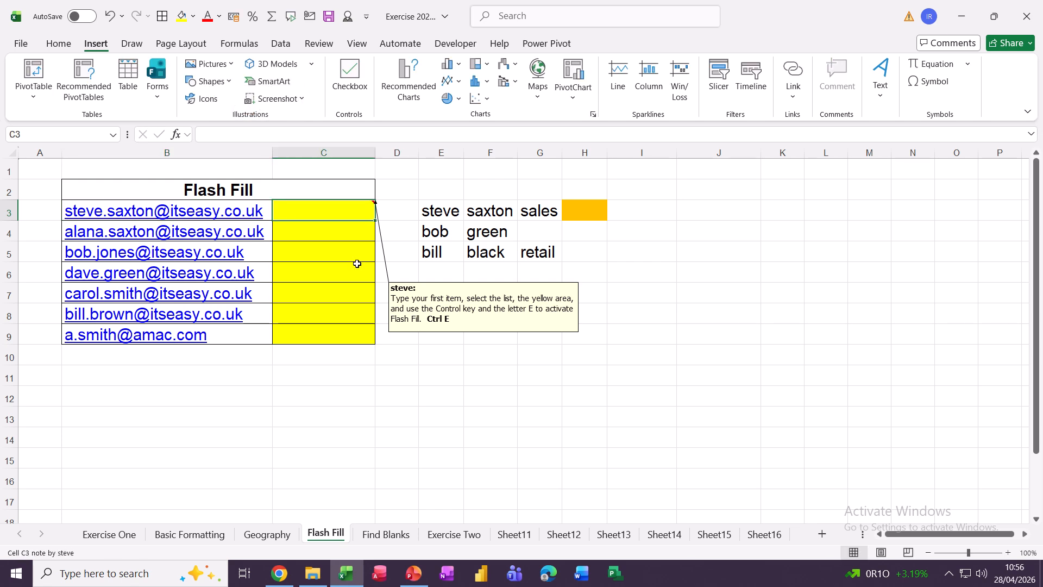
- Enter the full name from B3's e-mail address in C3, capitalised and space-separated, and Flash Fill the names down to C9
text(sT)
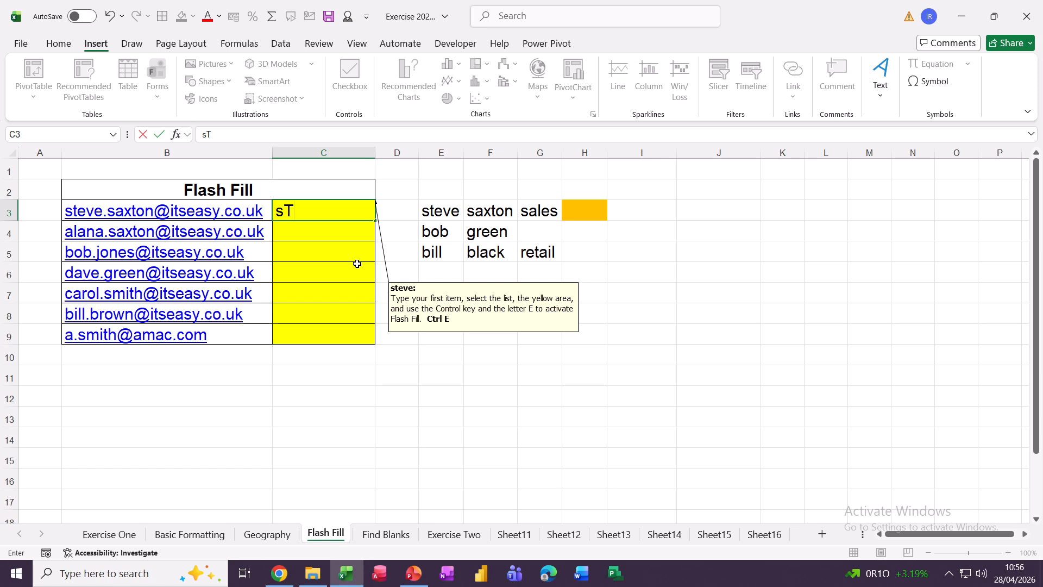
text(EVE Sax)
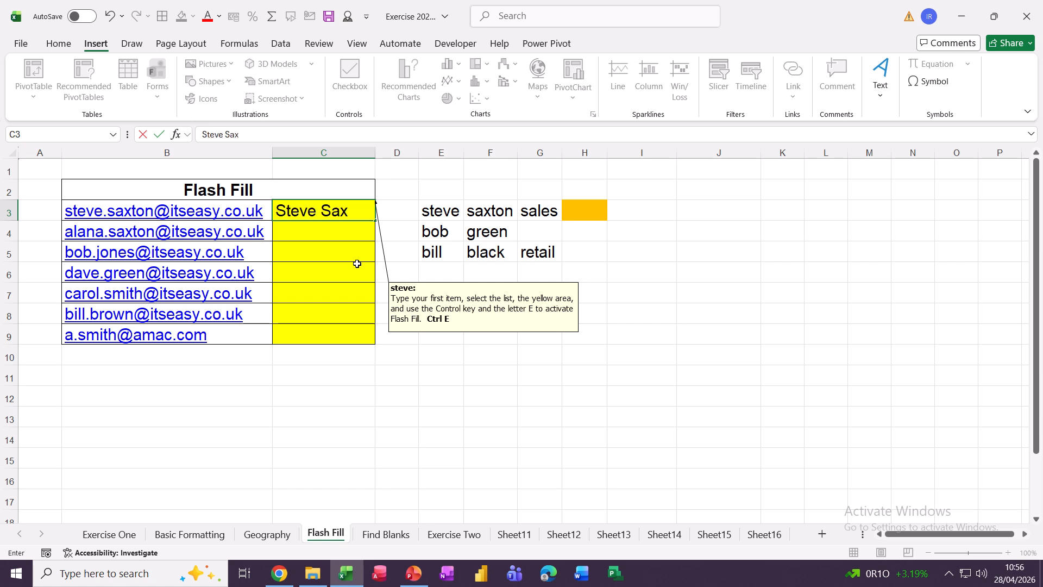
text(ton)
key(Return)
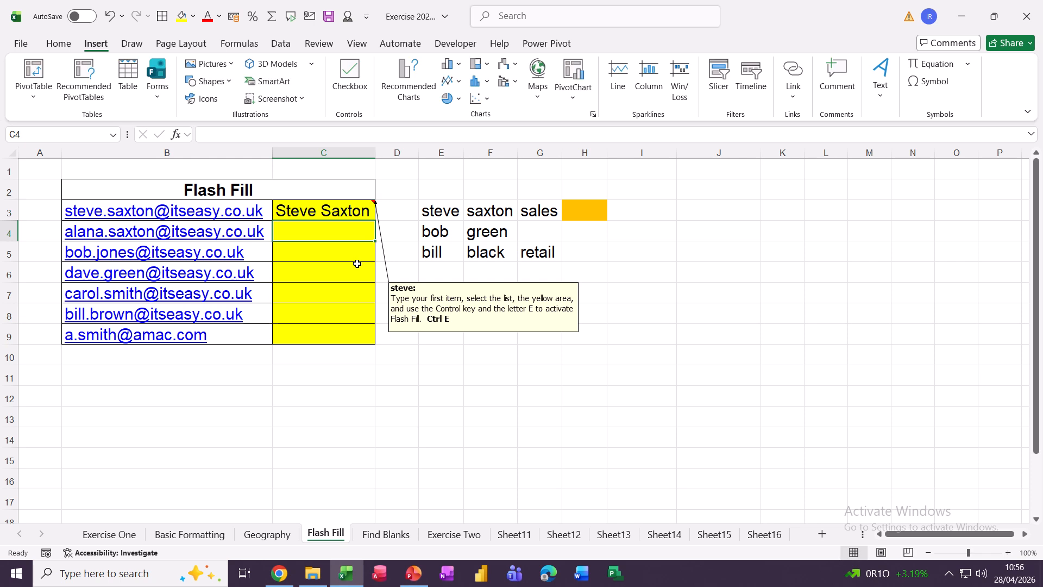
key(ctrl+e)
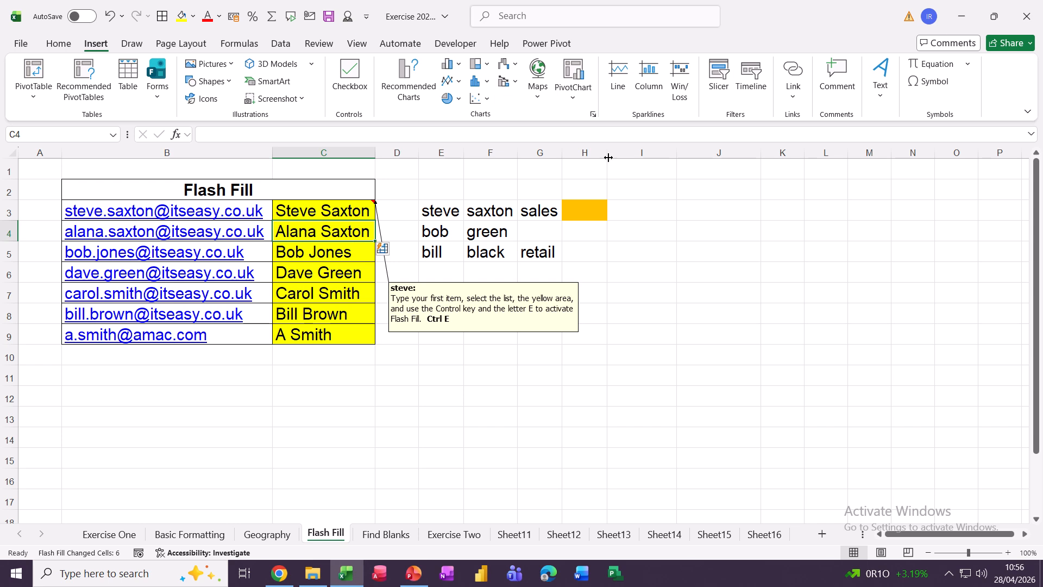
- Widen column H to make room for the combined text from columns E, F and G
drag(607, 156, 728, 158)
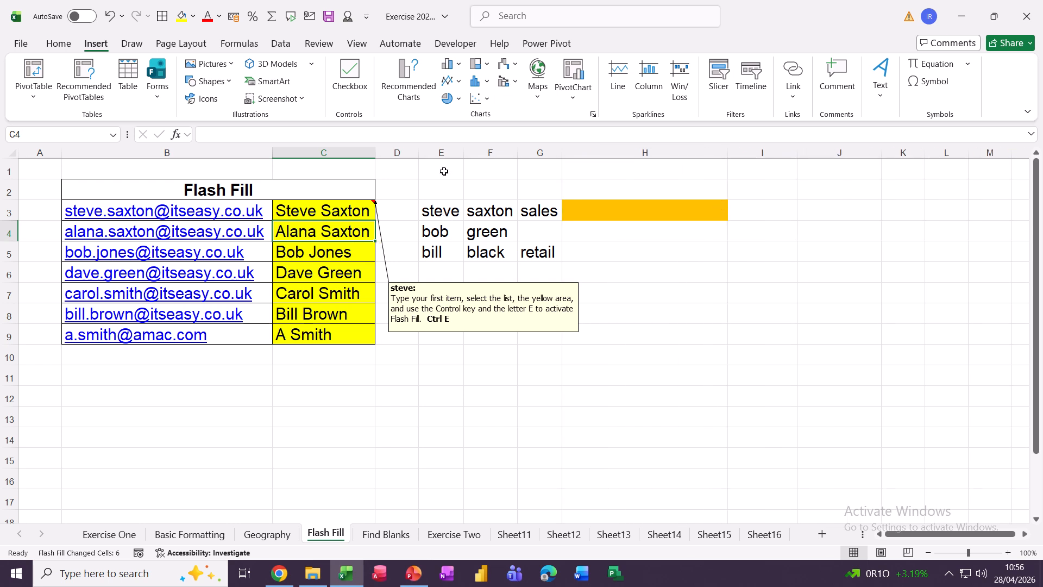
click(439, 153)
click(489, 153)
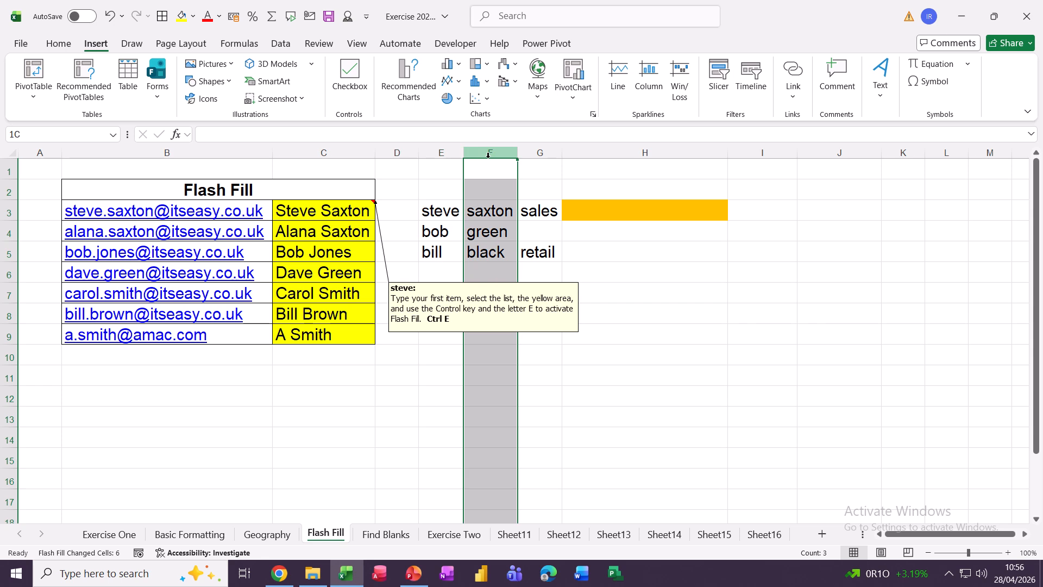
click(528, 155)
- Enter row 3's capitalised first name, surname and Sales department together in H3, and Flash Fill the pattern into H4:H5
click(610, 206)
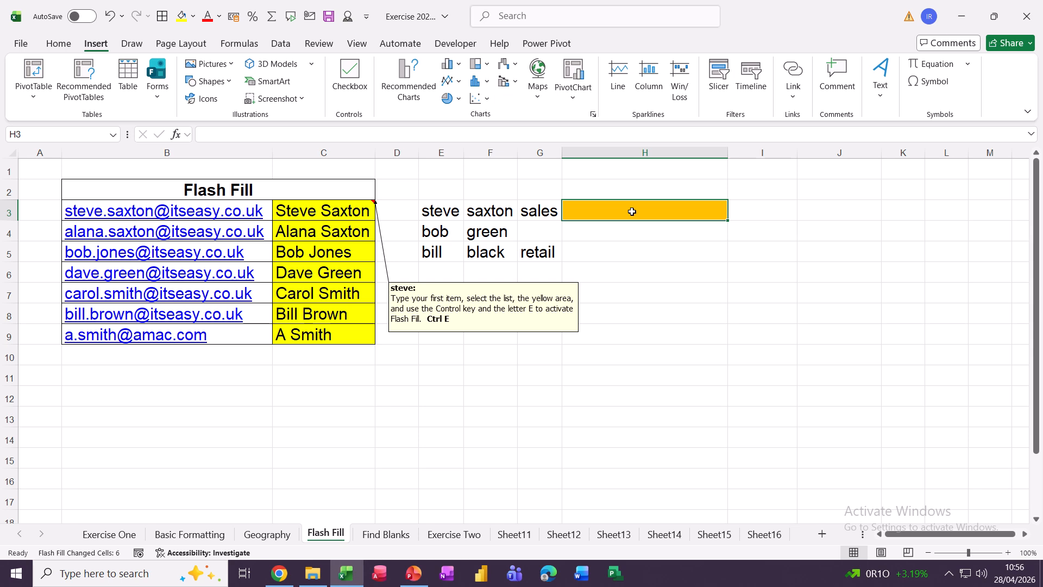
text(Steve)
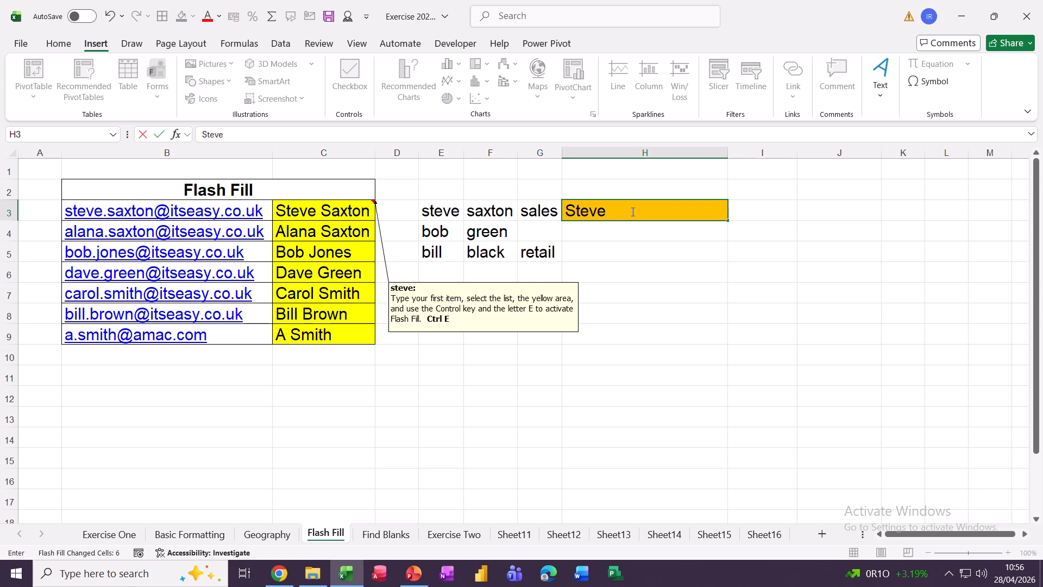
text( Saxton Sales)
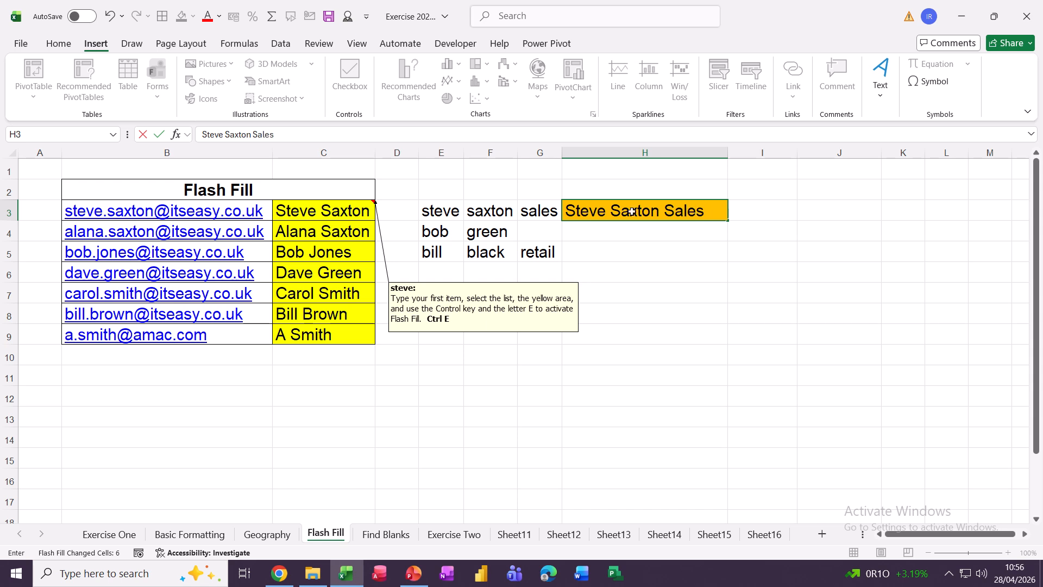
key(Return)
key(ctrl+e)
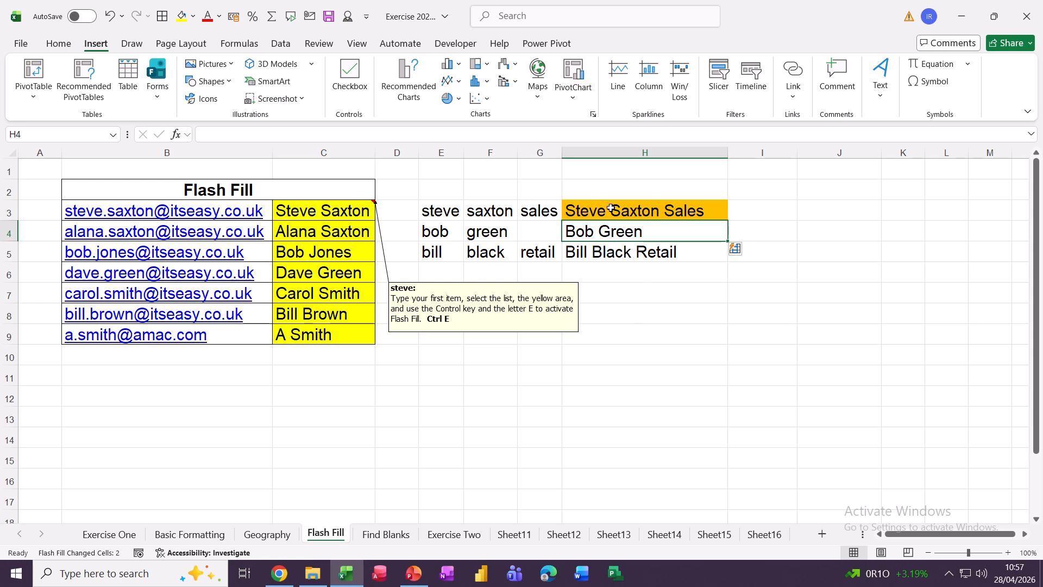
- Split the combined text in H3:H5 into separate columns with Text to Columns, delimited by Space instead of Tab, keeping General format
drag(608, 207, 616, 245)
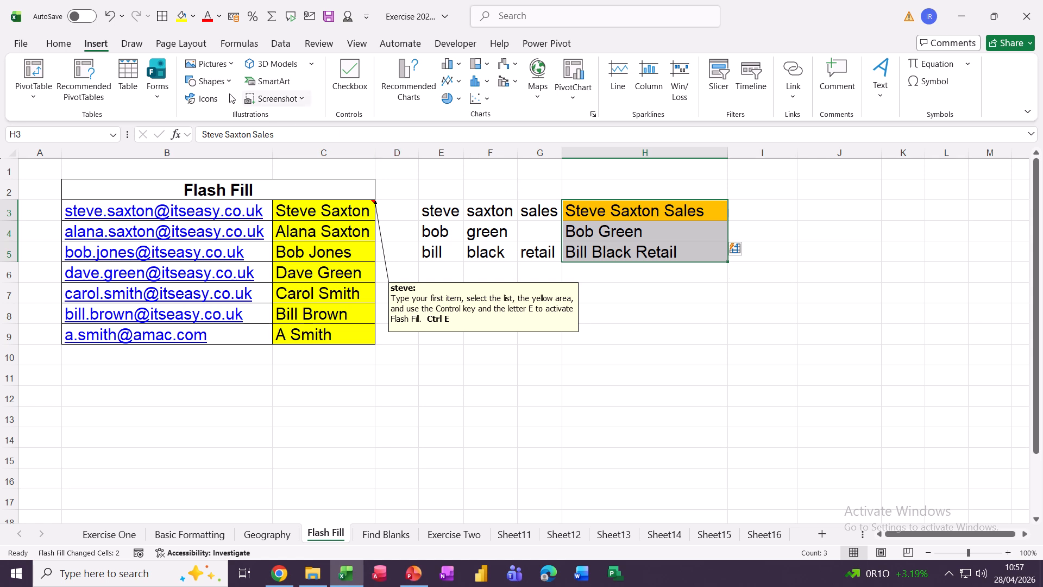
drag(603, 209, 607, 253)
click(281, 43)
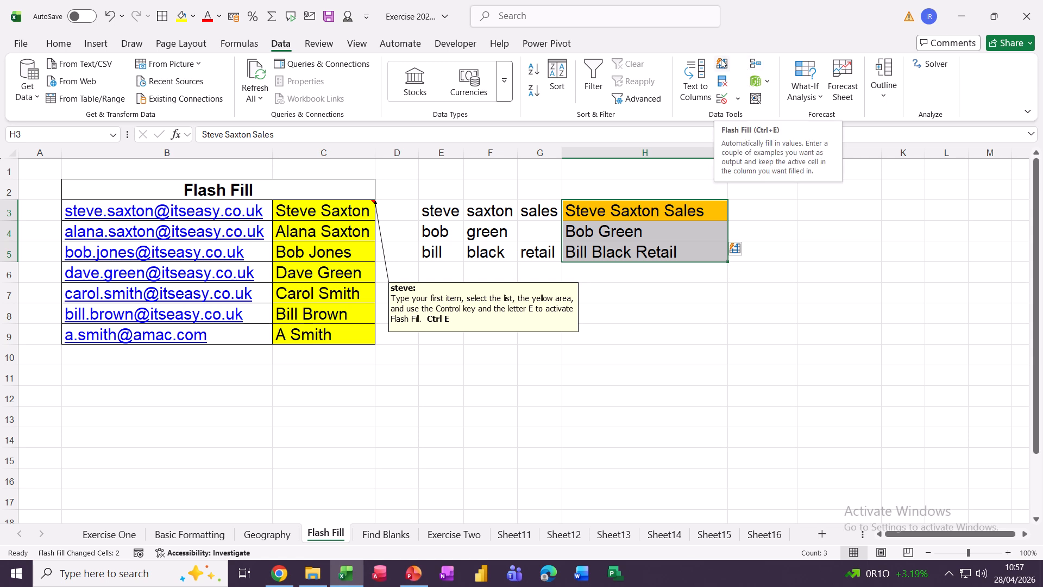
click(689, 75)
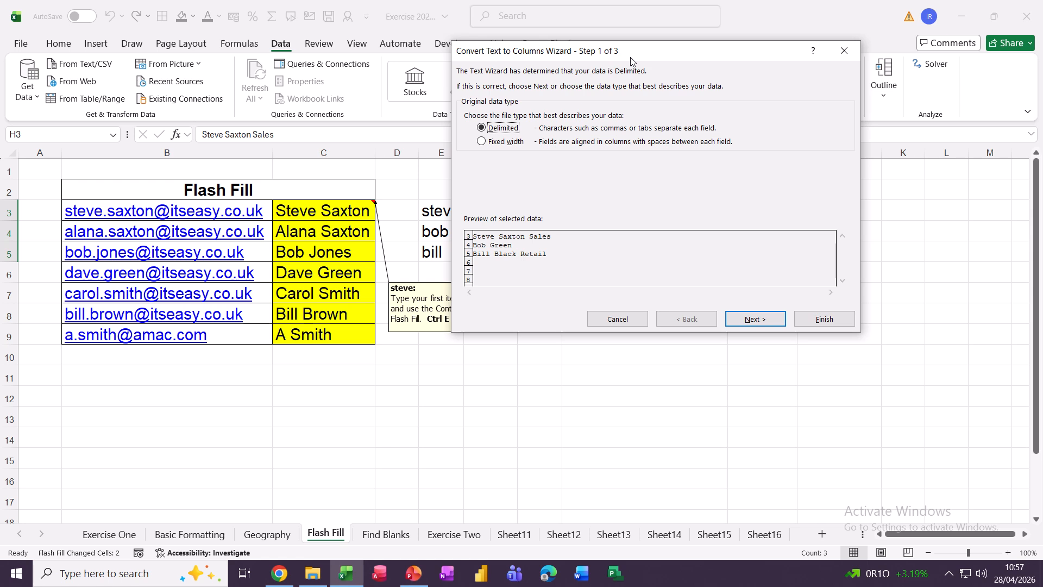
drag(631, 57, 326, 35)
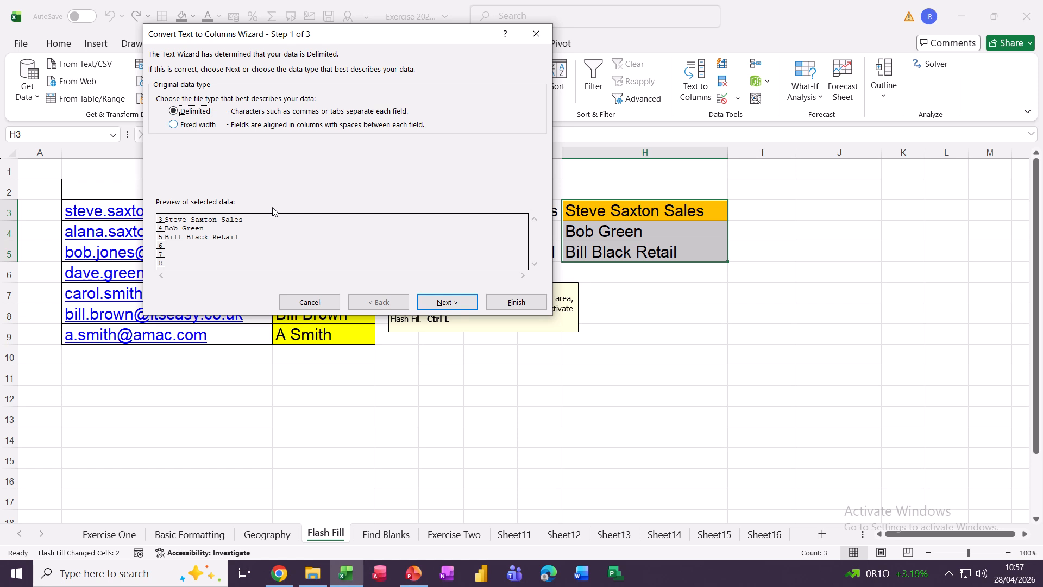
click(434, 302)
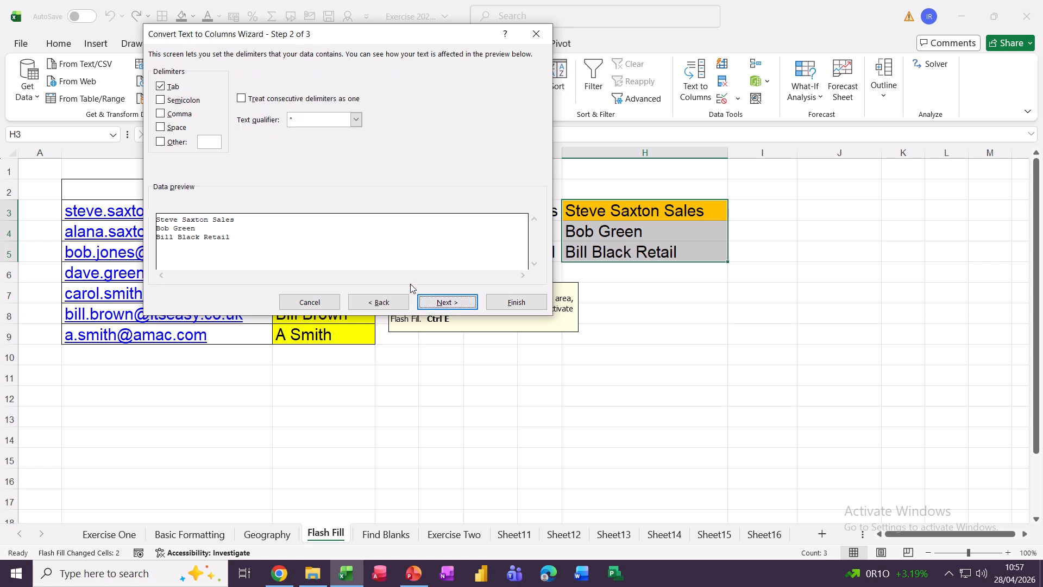
click(161, 87)
click(161, 128)
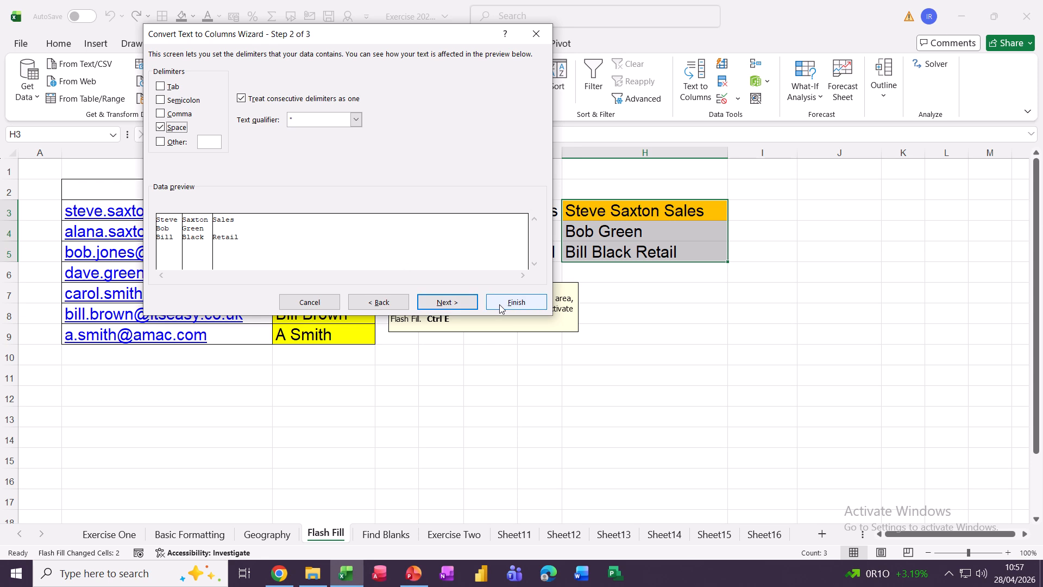
click(443, 302)
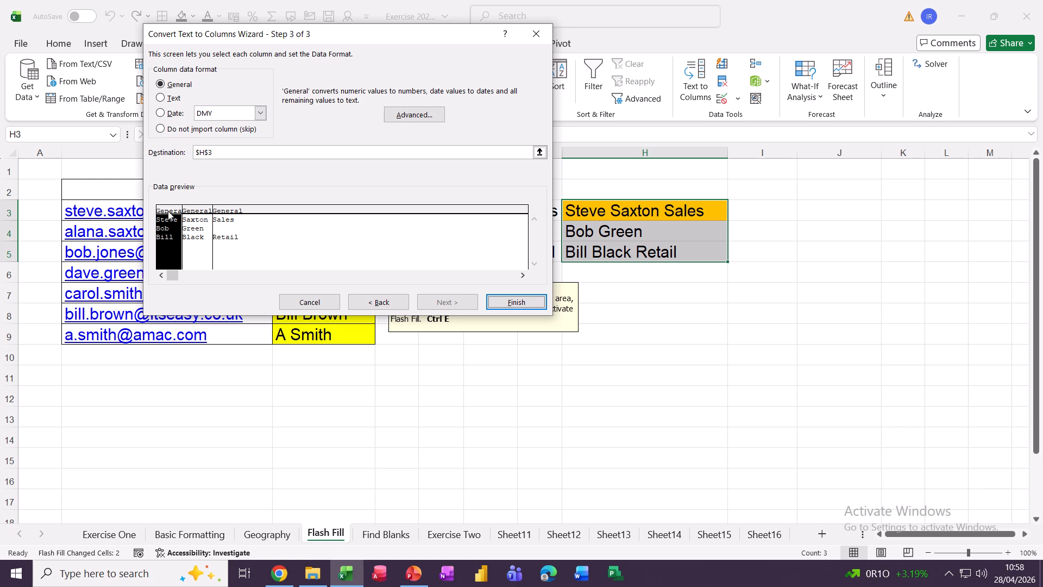
click(515, 303)
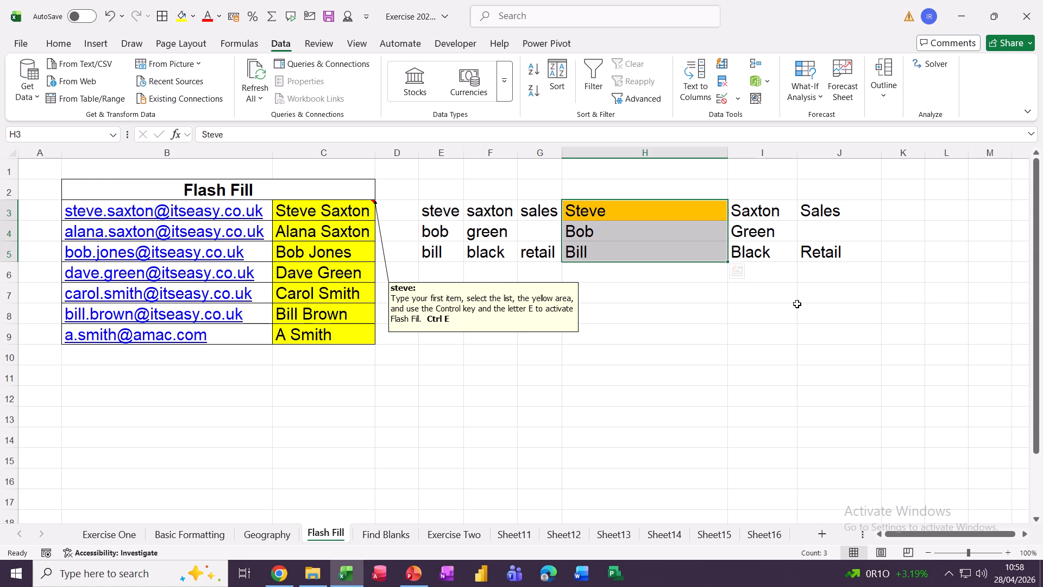
- On the Find Blanks sheet, select only the blank cells within C2:G8 using Go To Special with Blanks
click(385, 534)
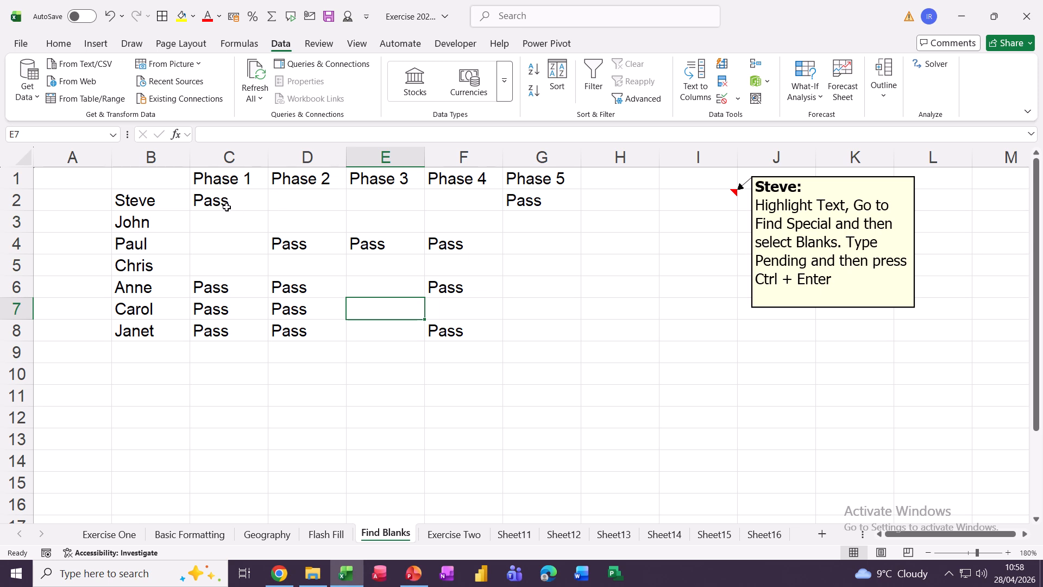
click(287, 201)
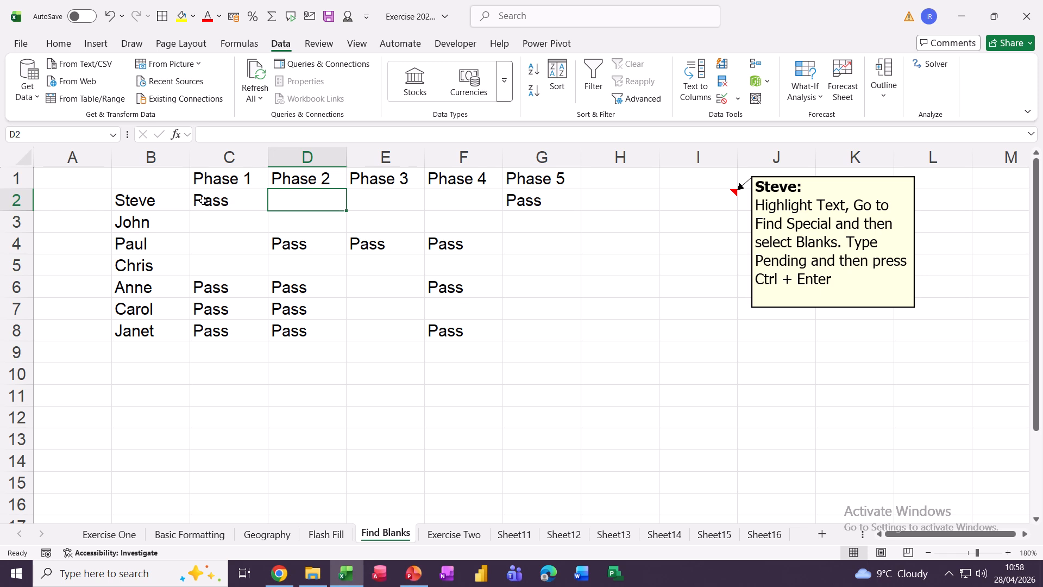
drag(196, 204, 511, 334)
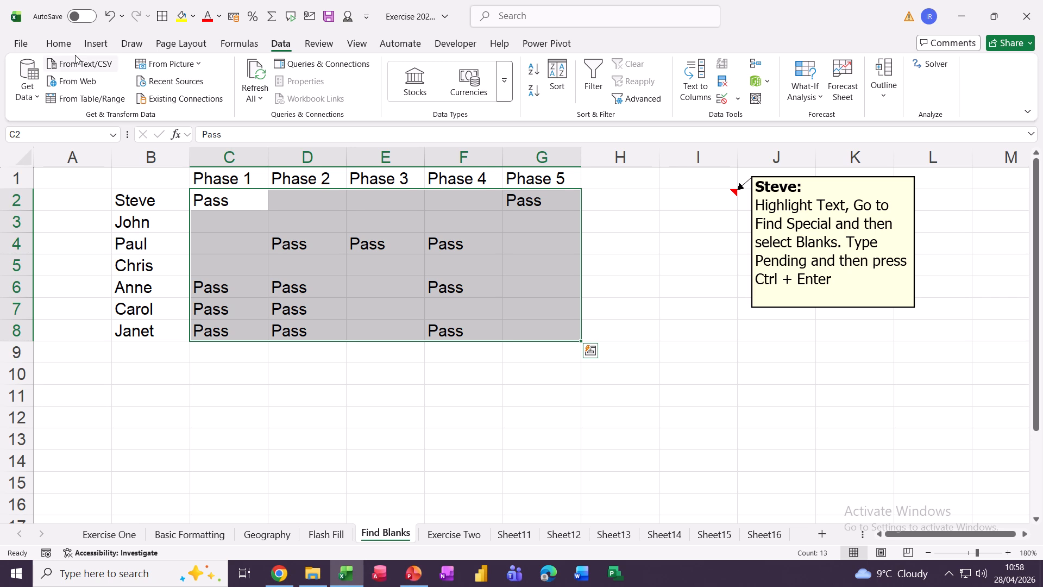
click(59, 43)
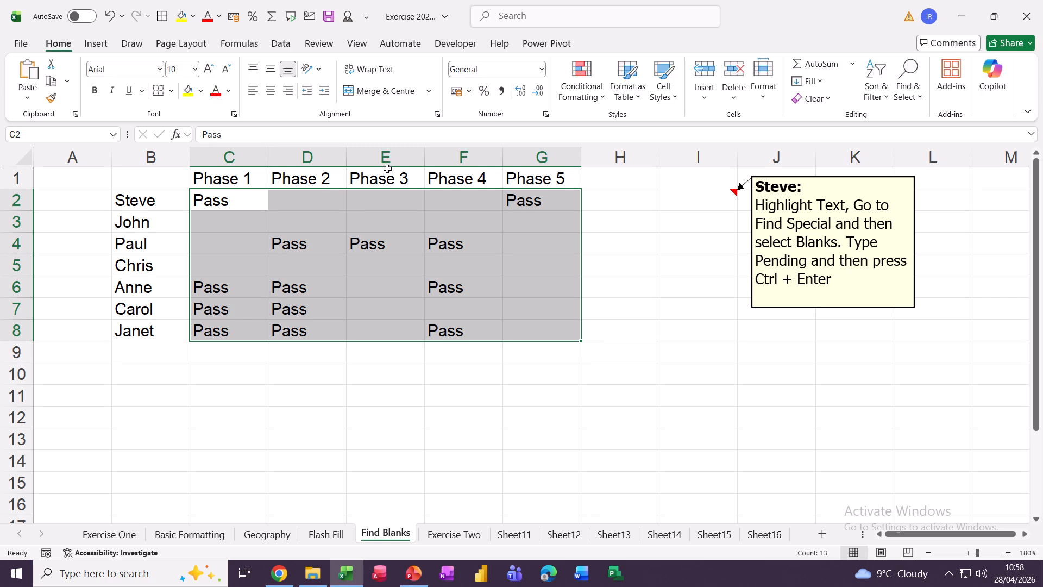
click(910, 66)
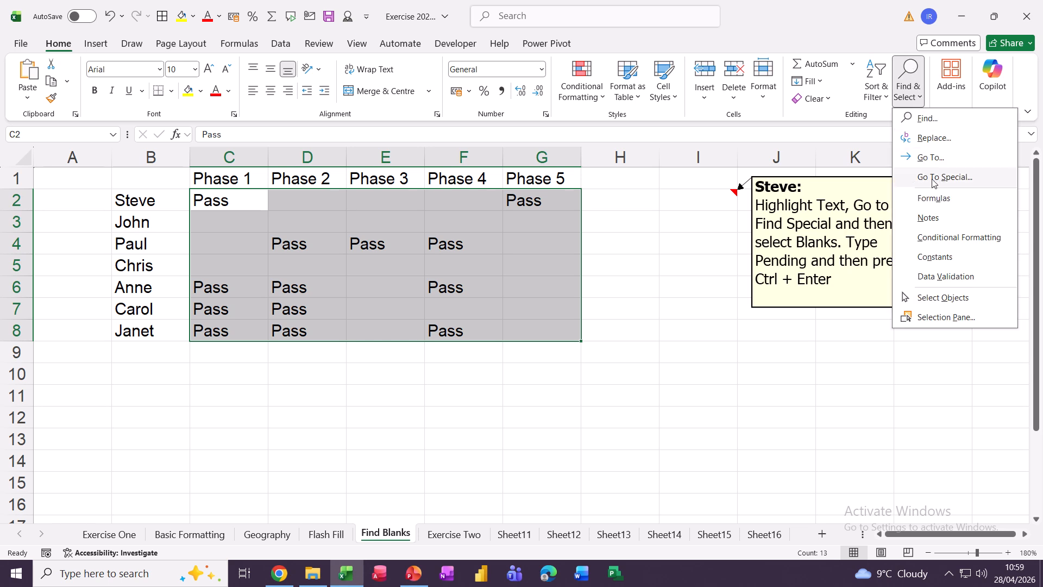
click(933, 179)
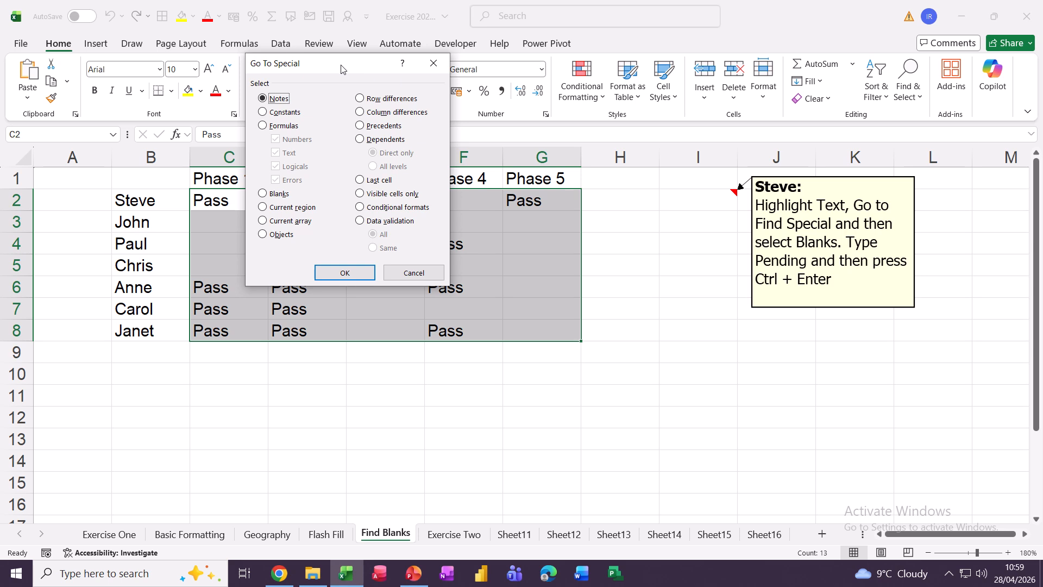
drag(331, 69, 646, 63)
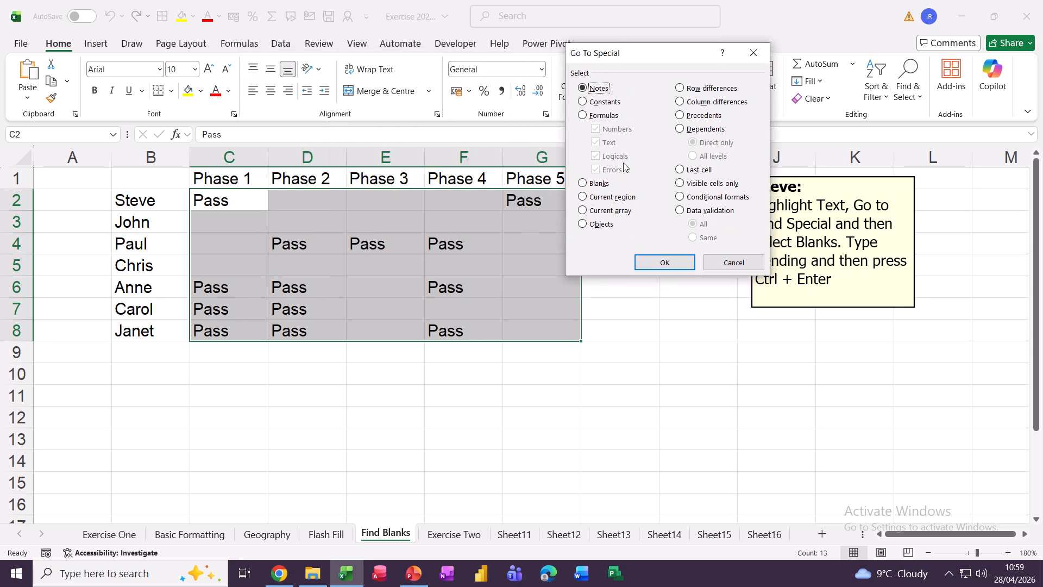
click(583, 184)
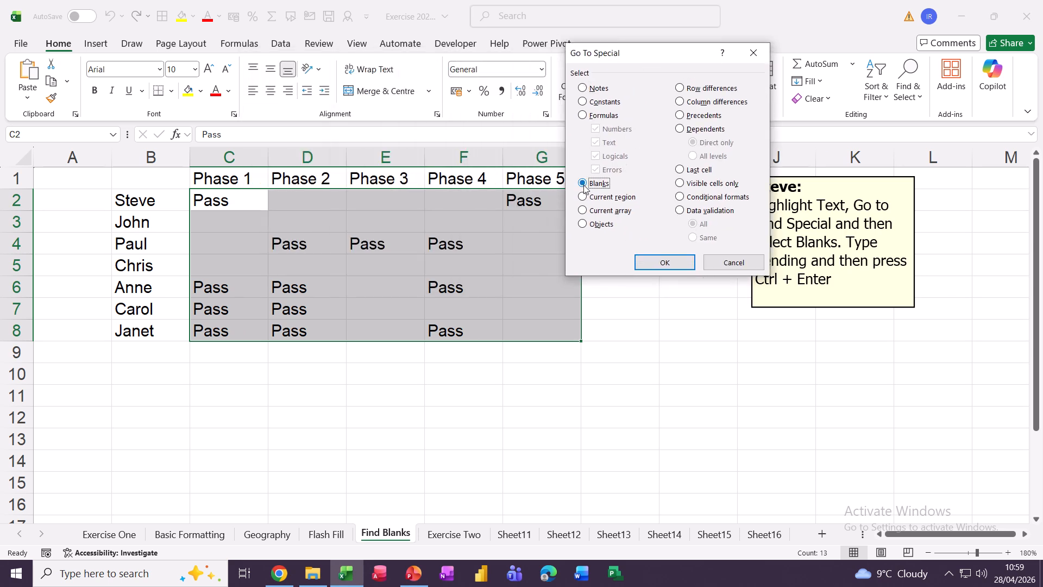
click(650, 263)
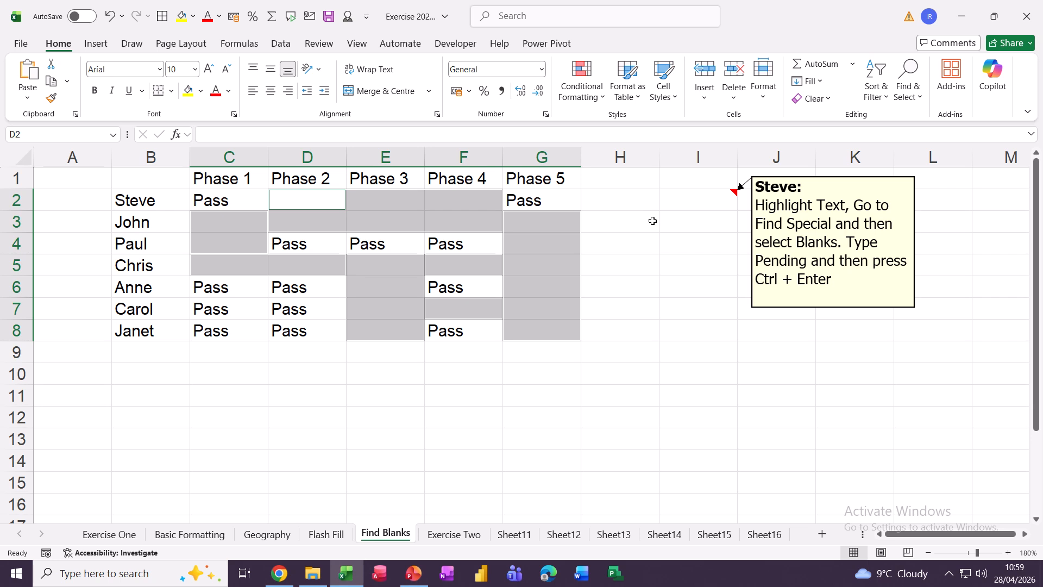
- Fill all the selected blank cells with "Pending" at once and deselect them
text(Pe)
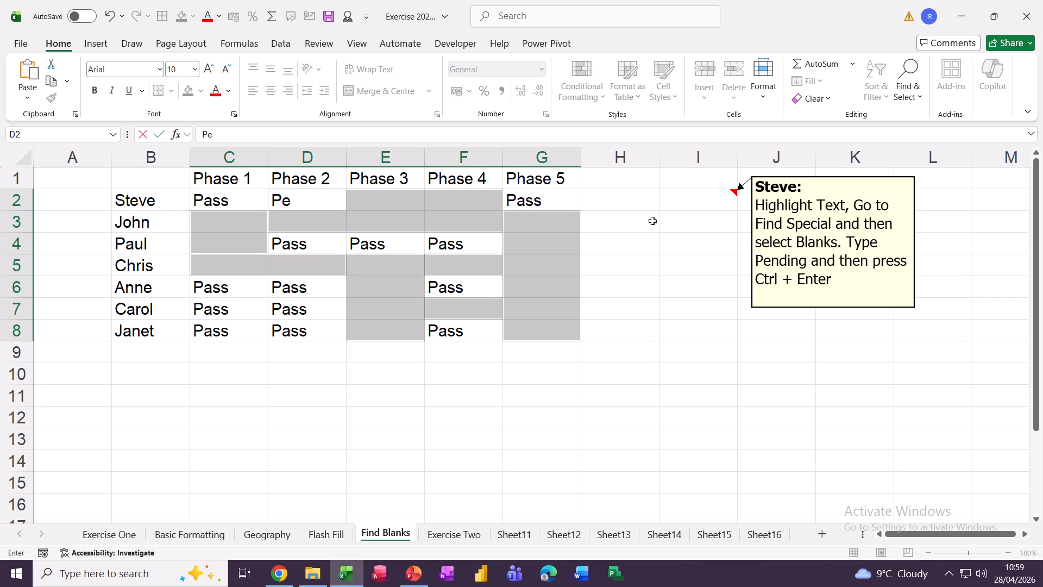
text(nding)
key(ctrl+Return)
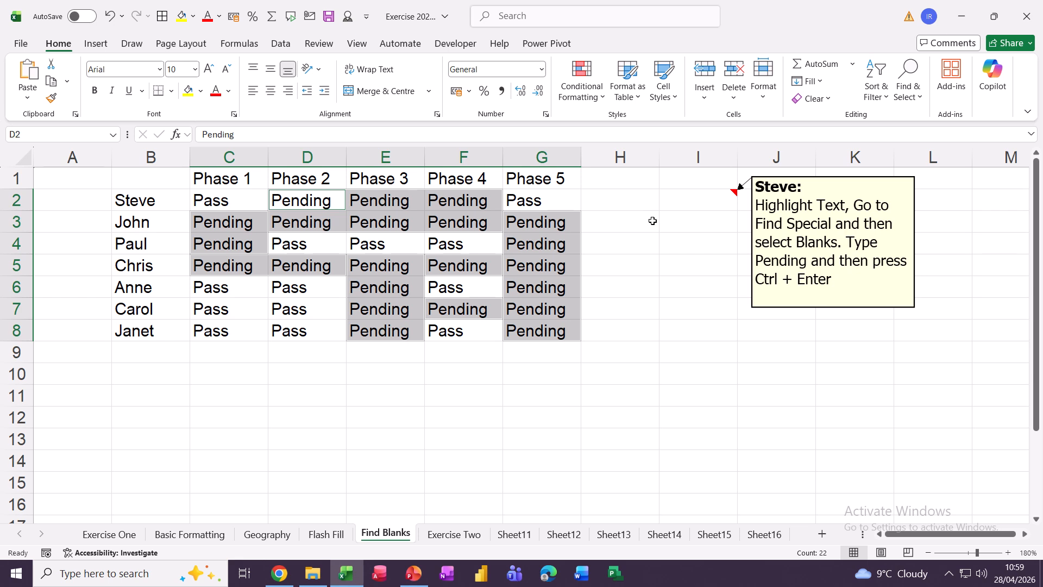
click(629, 256)
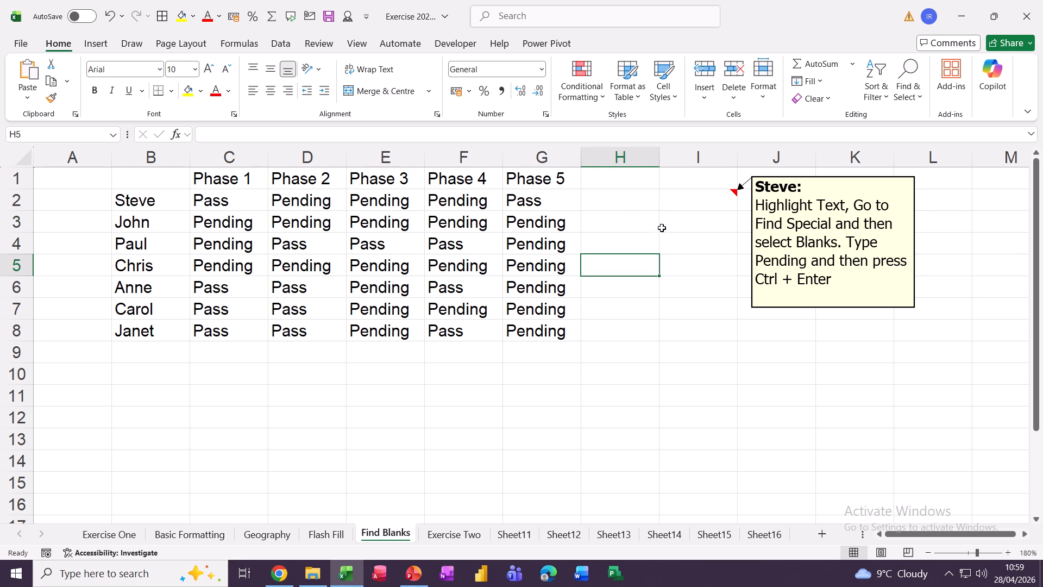
- Fill the whole of column H at once with B2's first name in lowercase, and check the sheet's last row before returning to A1
click(619, 160)
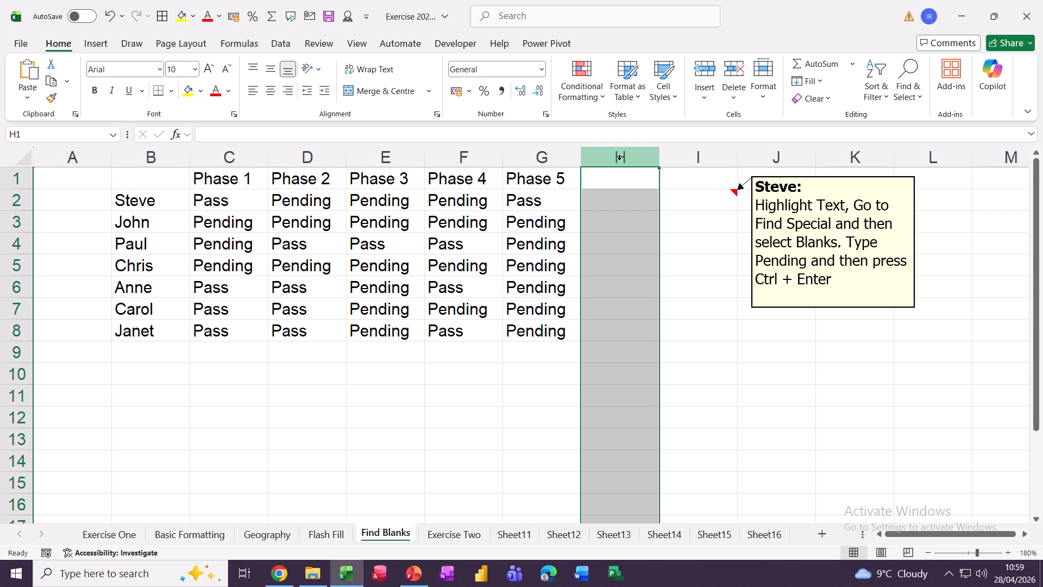
text(steve)
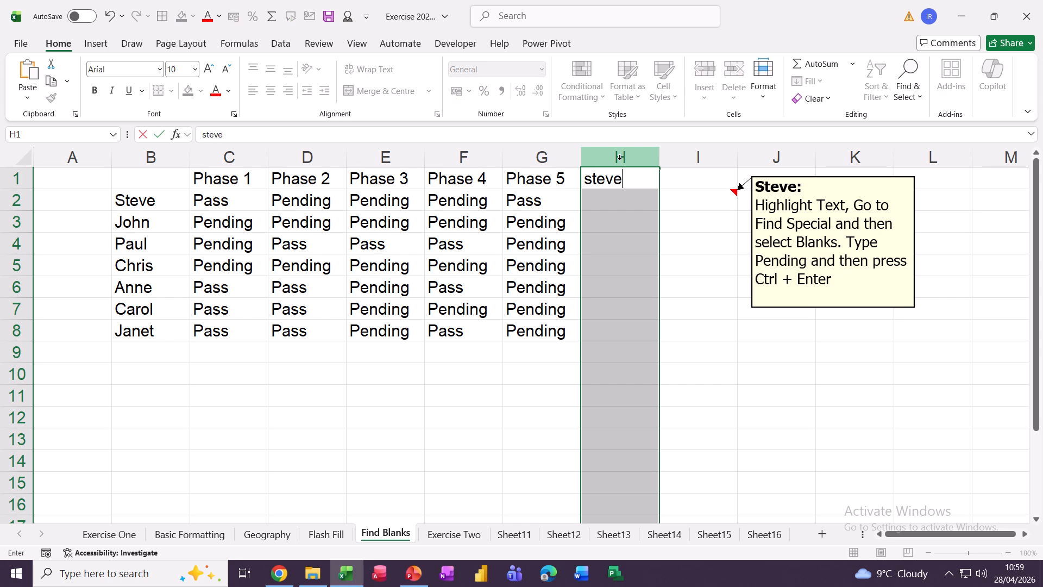
key(ctrl+Return)
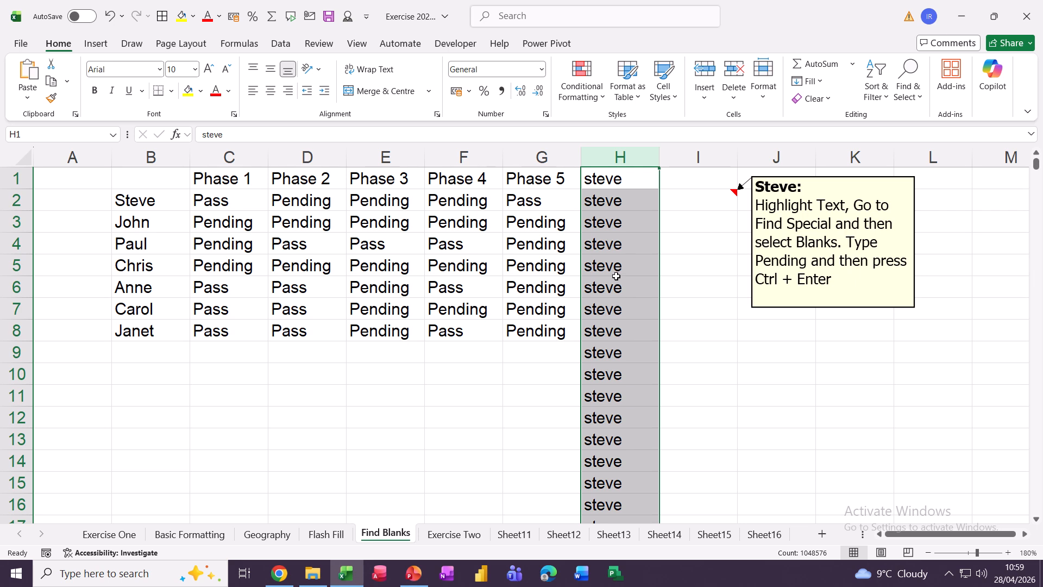
key(ctrl+End)
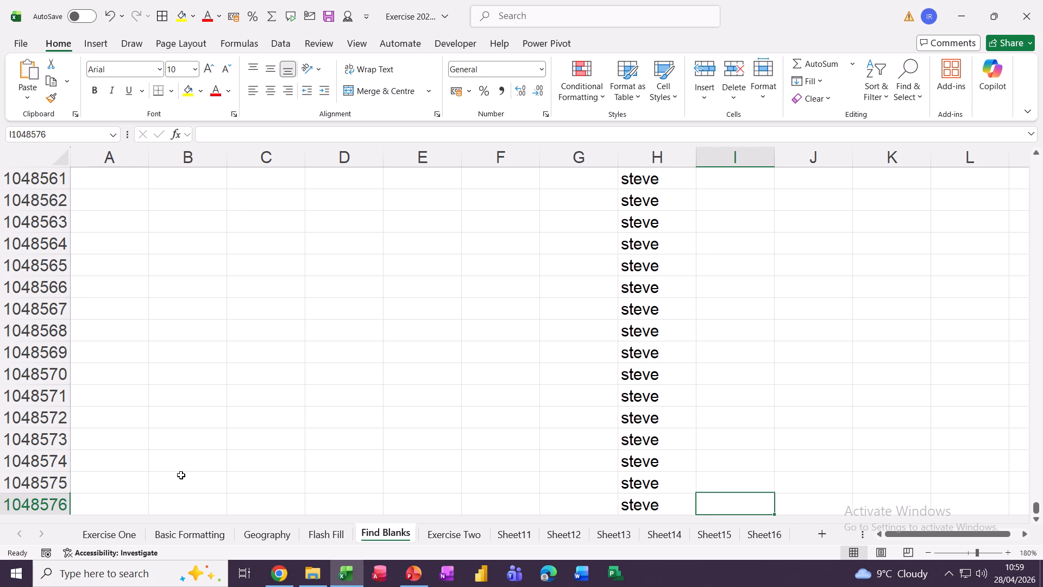
key(ctrl+Home)
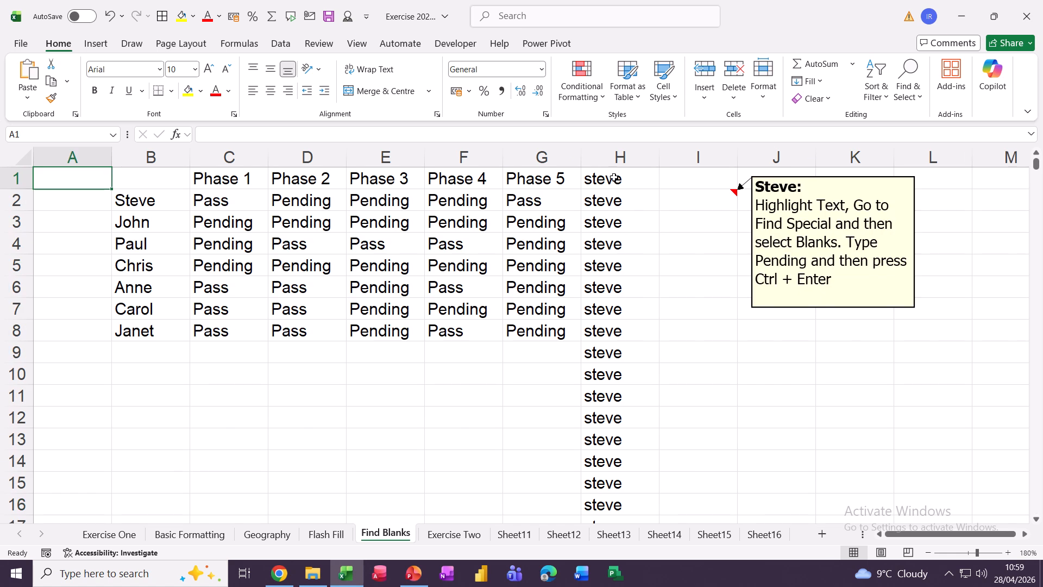
- Clear all the contents of column H
click(605, 158)
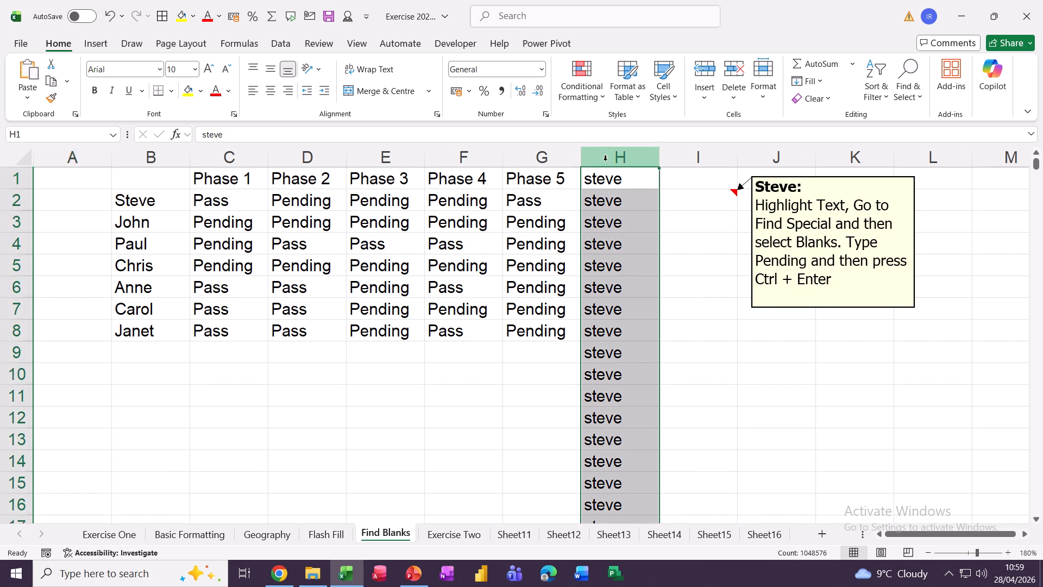
key(Delete)
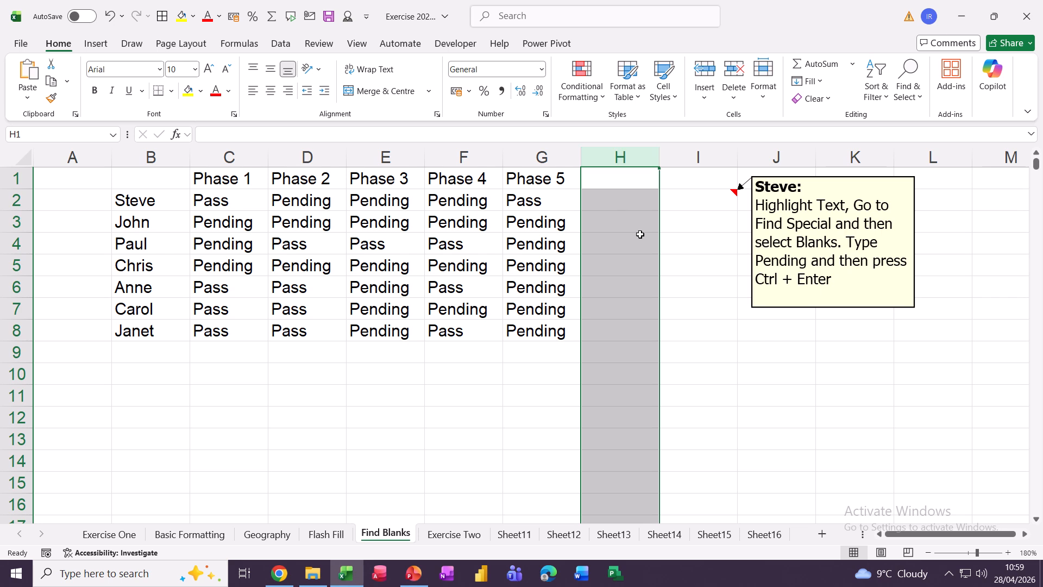
- Enter today's date, 28/04/2026, in I4 and fill it down to I11 as a series of consecutive days
click(675, 243)
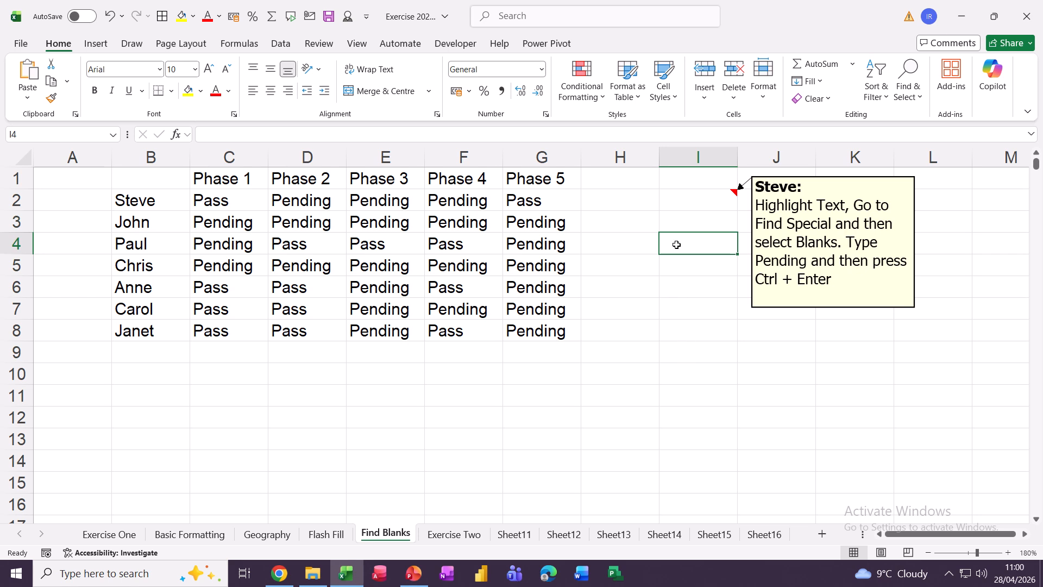
key(ctrl+semicolon)
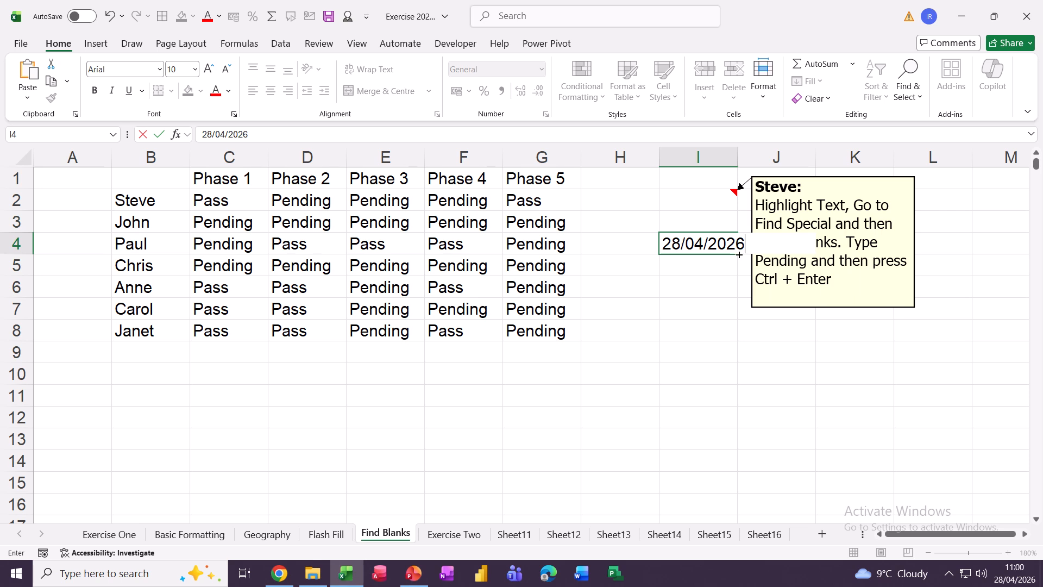
drag(738, 254, 749, 397)
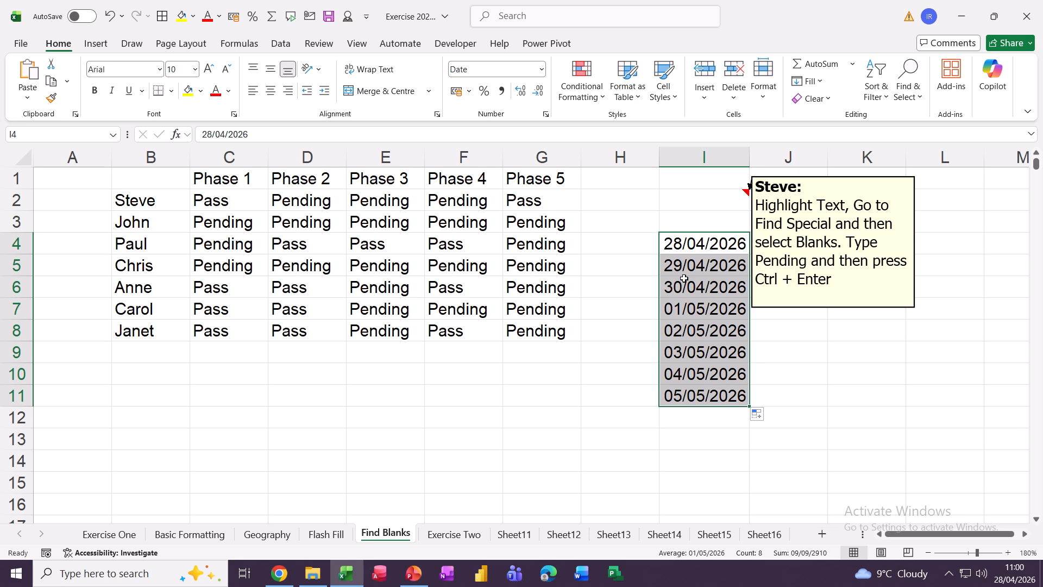
- Move the note attached to I2 away from the dates, over columns K and L
click(785, 306)
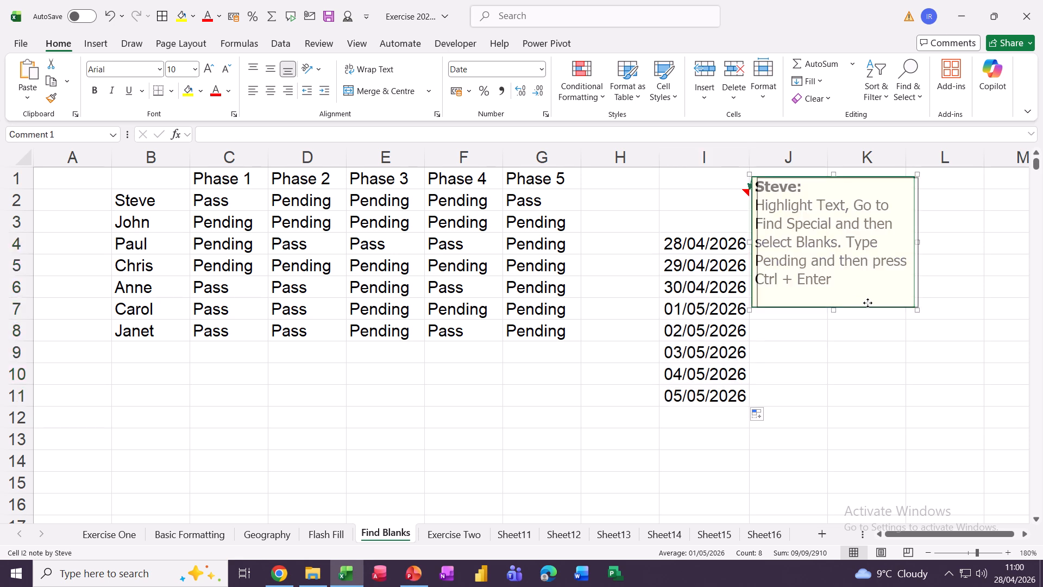
drag(867, 302, 954, 300)
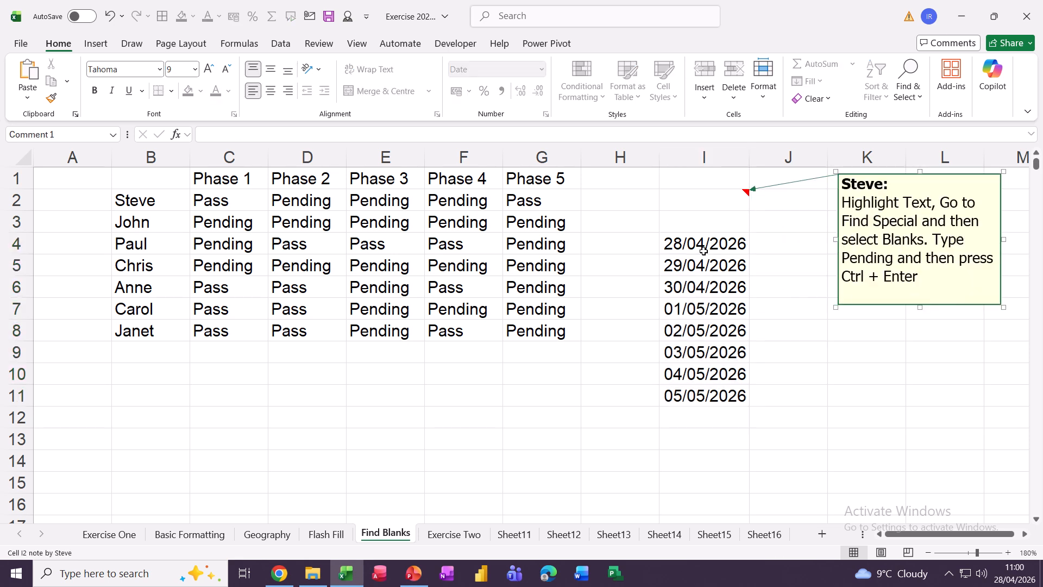
- Copy I4's date unchanged down to I11 instead of as a series, and clear I4:I11
click(683, 242)
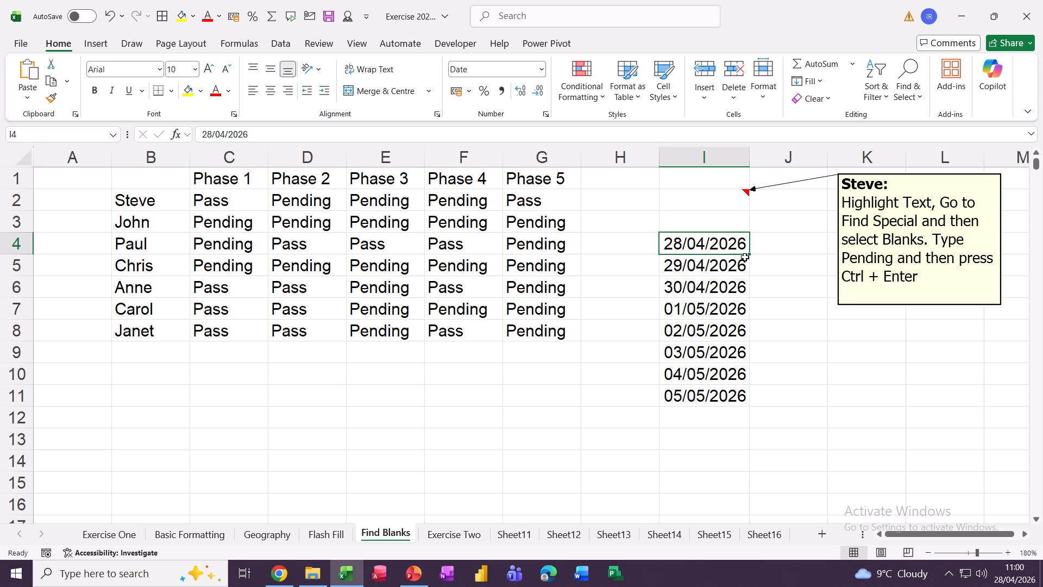
drag(744, 256, 753, 401)
key(ctrl)
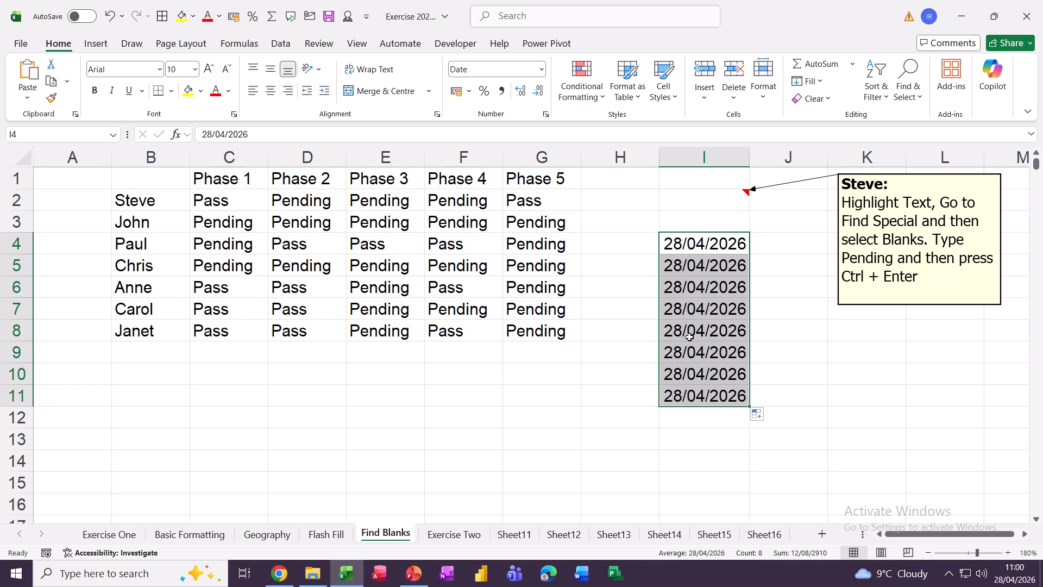
key(Delete)
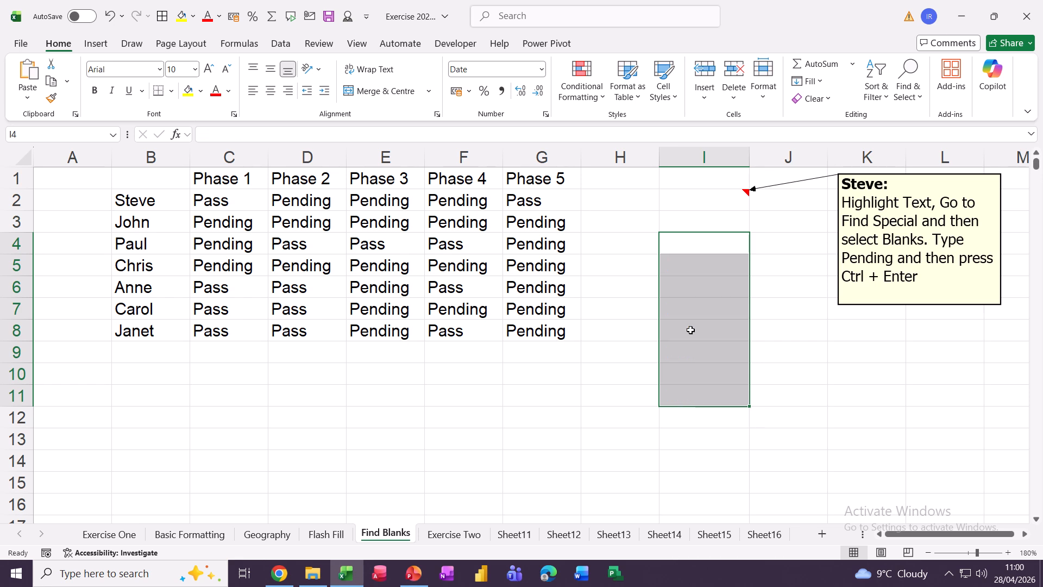
click(728, 338)
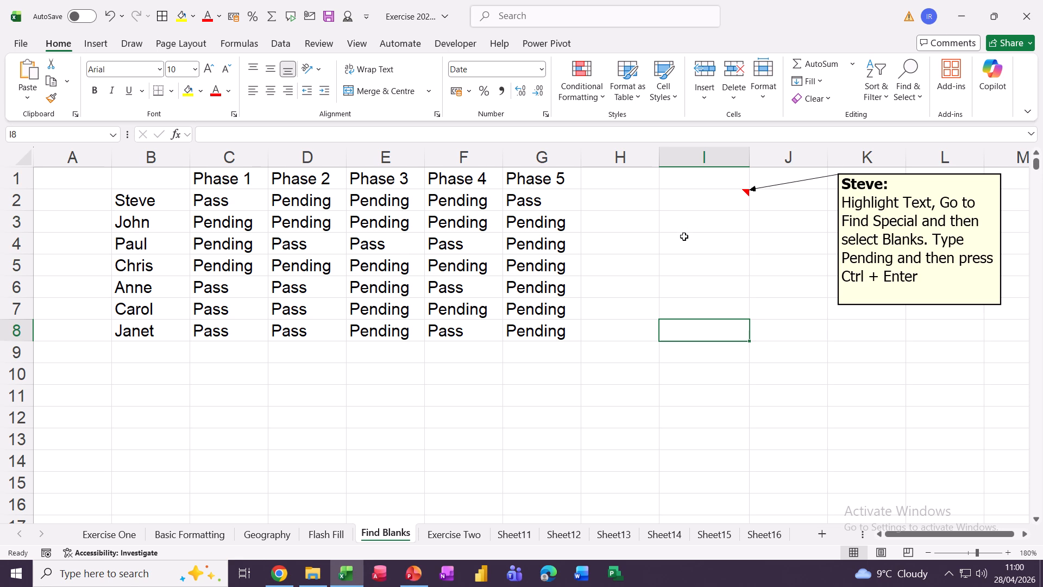
- Fill the whole range I3:I12 at once with today's date, 28/04/2026, and deselect it
drag(683, 228, 708, 408)
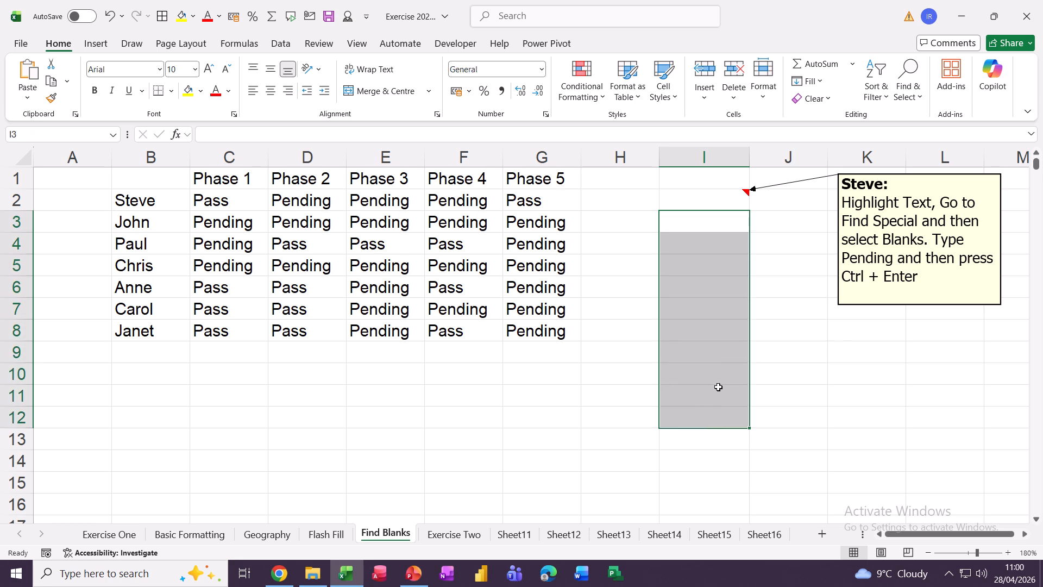
key(ctrl+semicolon)
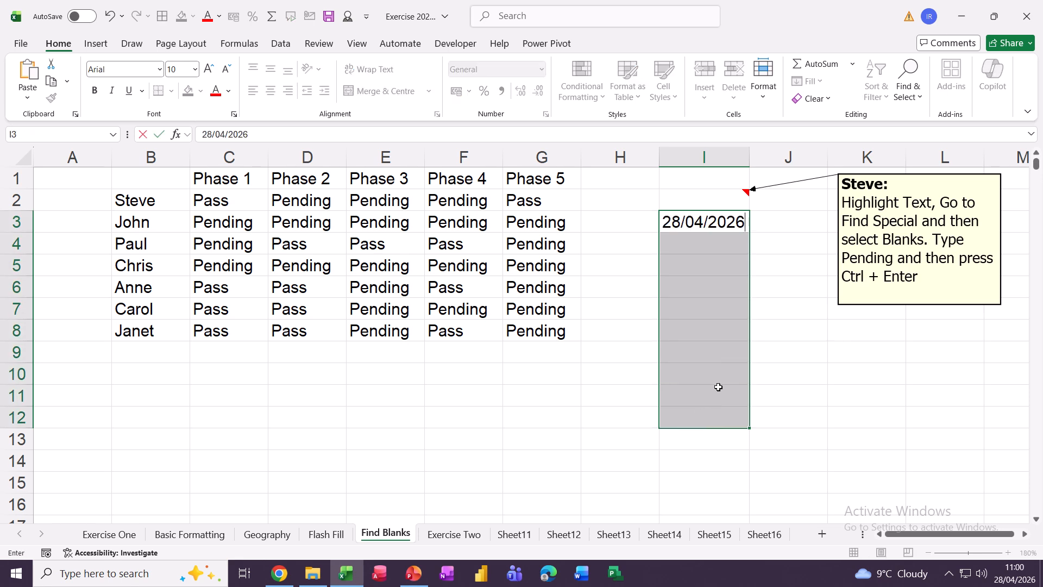
key(ctrl+Return)
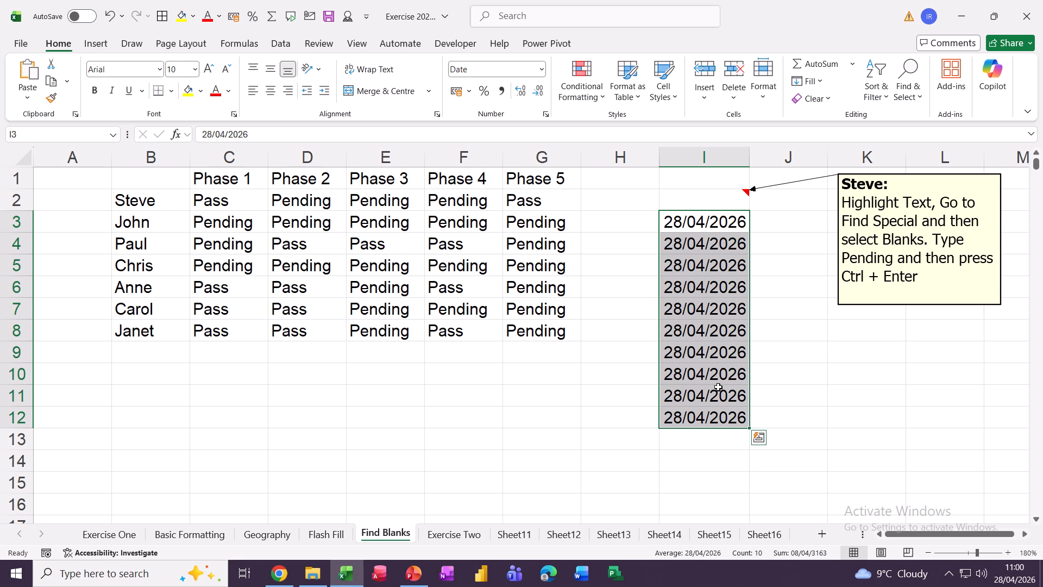
click(504, 388)
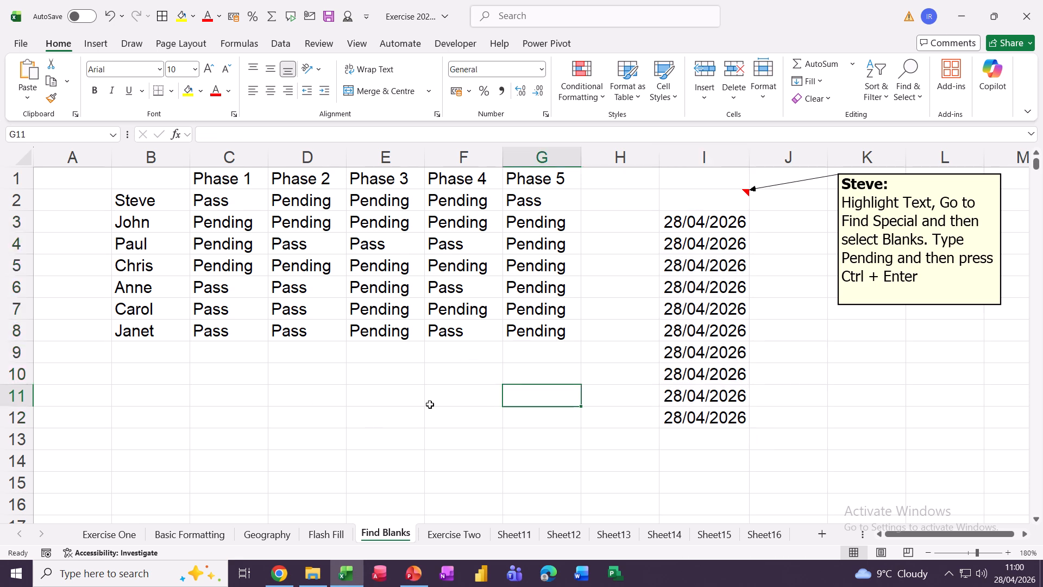